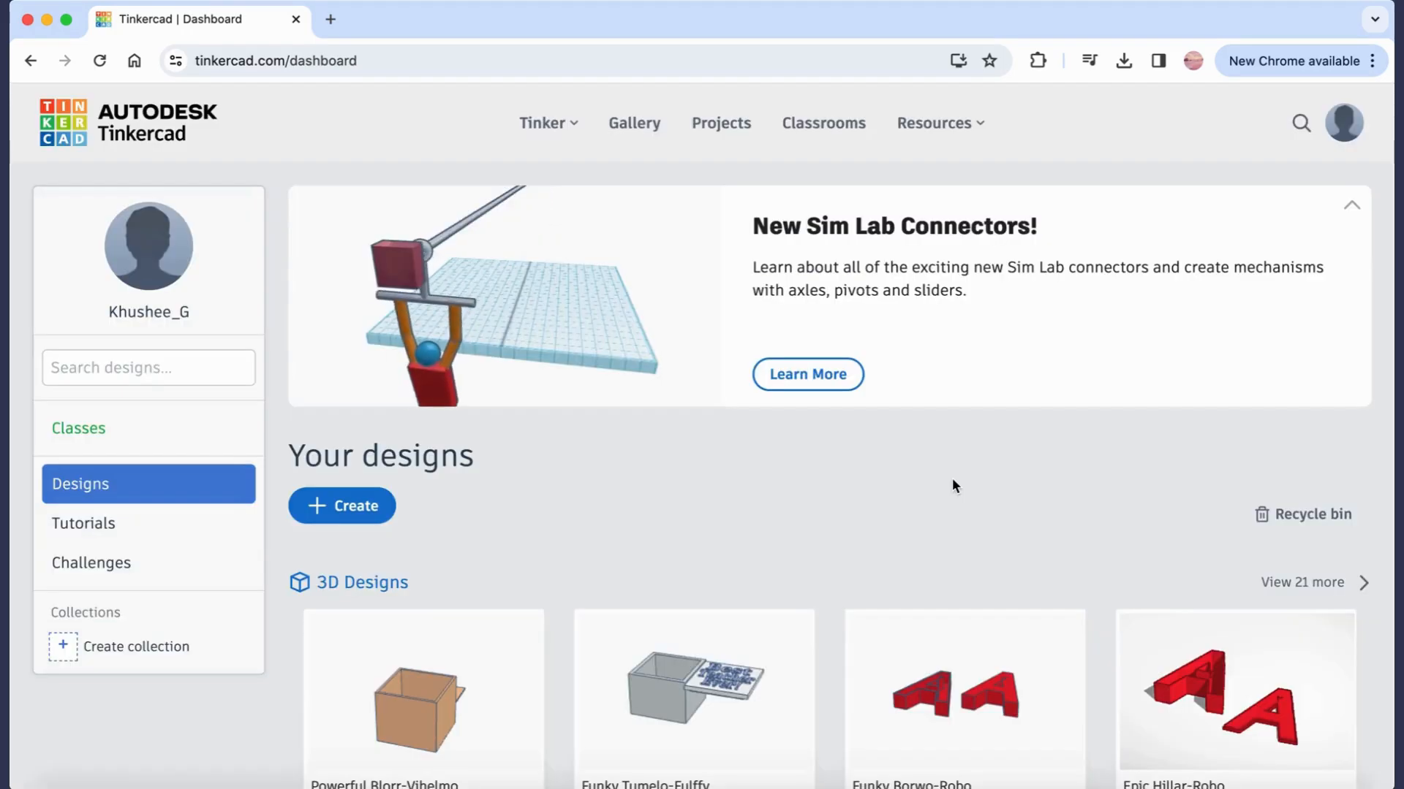
- Create a new 3D design from the designs dashboard
click(352, 510)
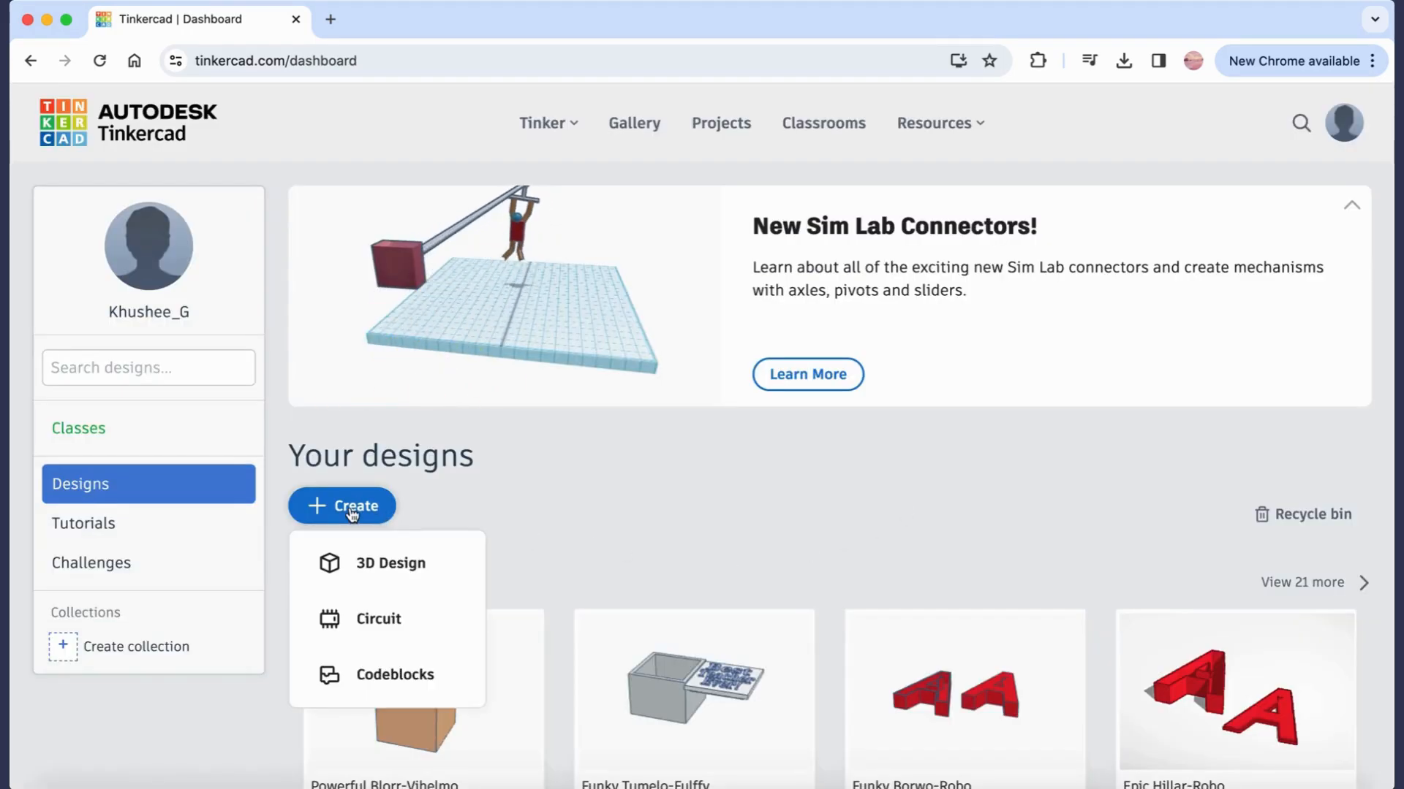
click(376, 562)
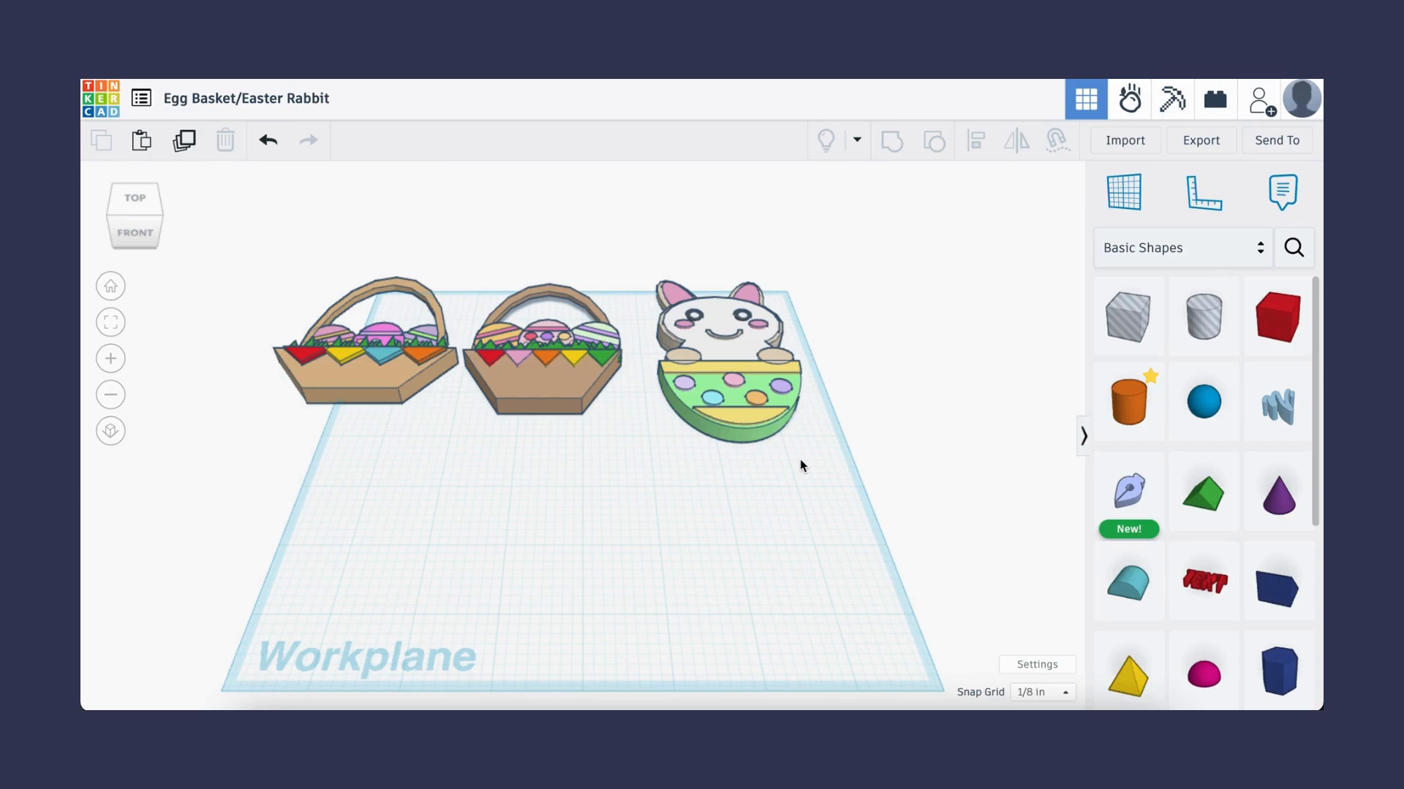
- Place a Round Roof shape on the workplane and rotate it so its curved side faces the front
click(1142, 598)
click(573, 590)
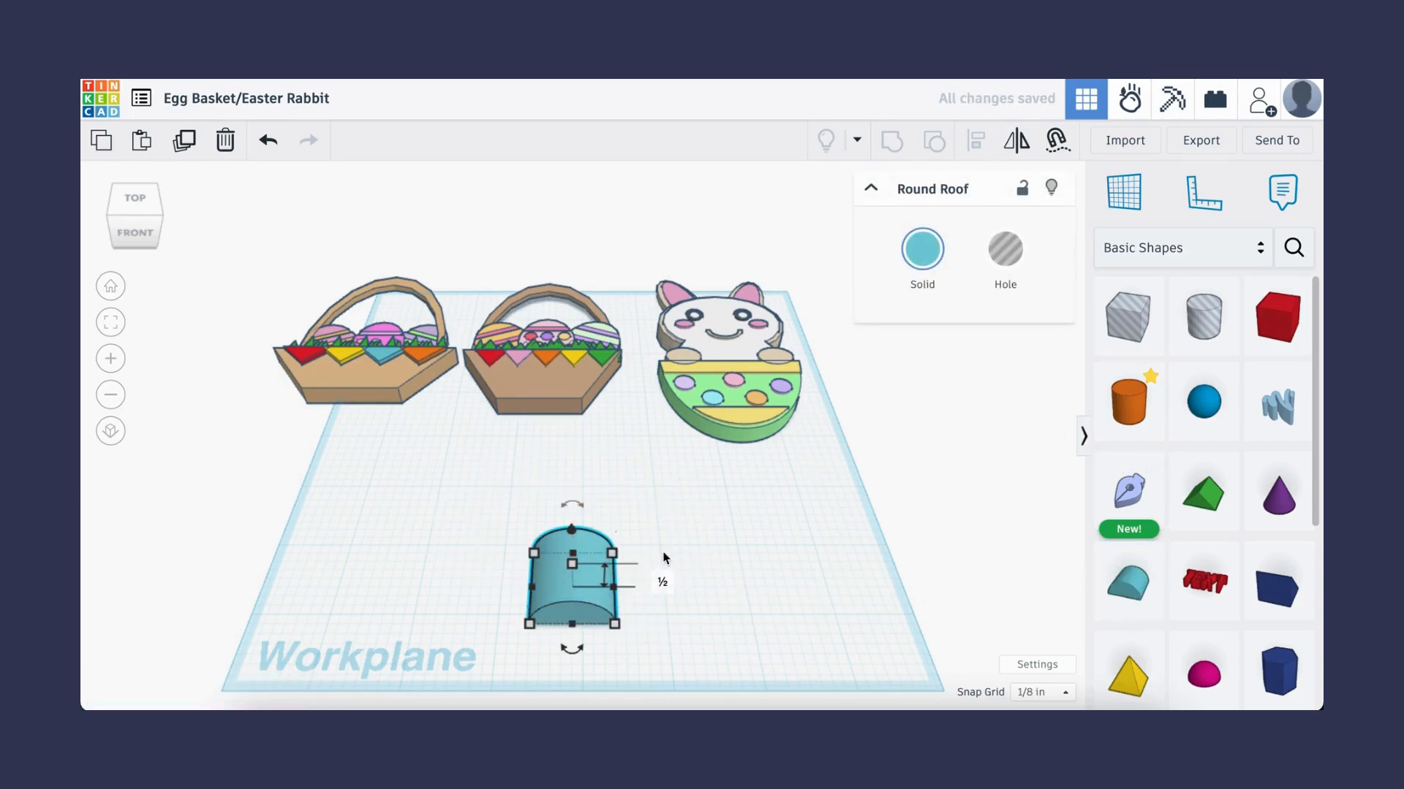
click(112, 216)
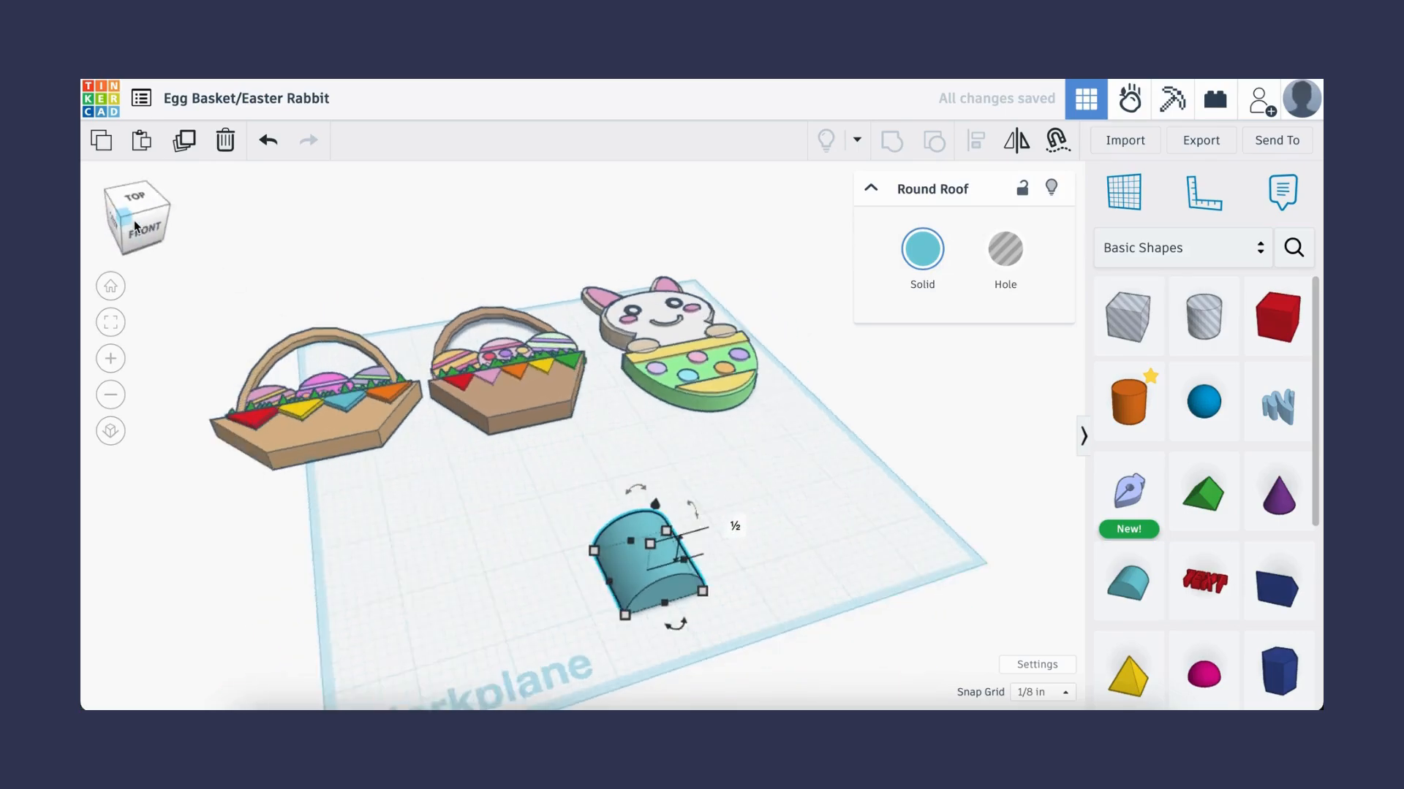
drag(751, 451, 834, 541)
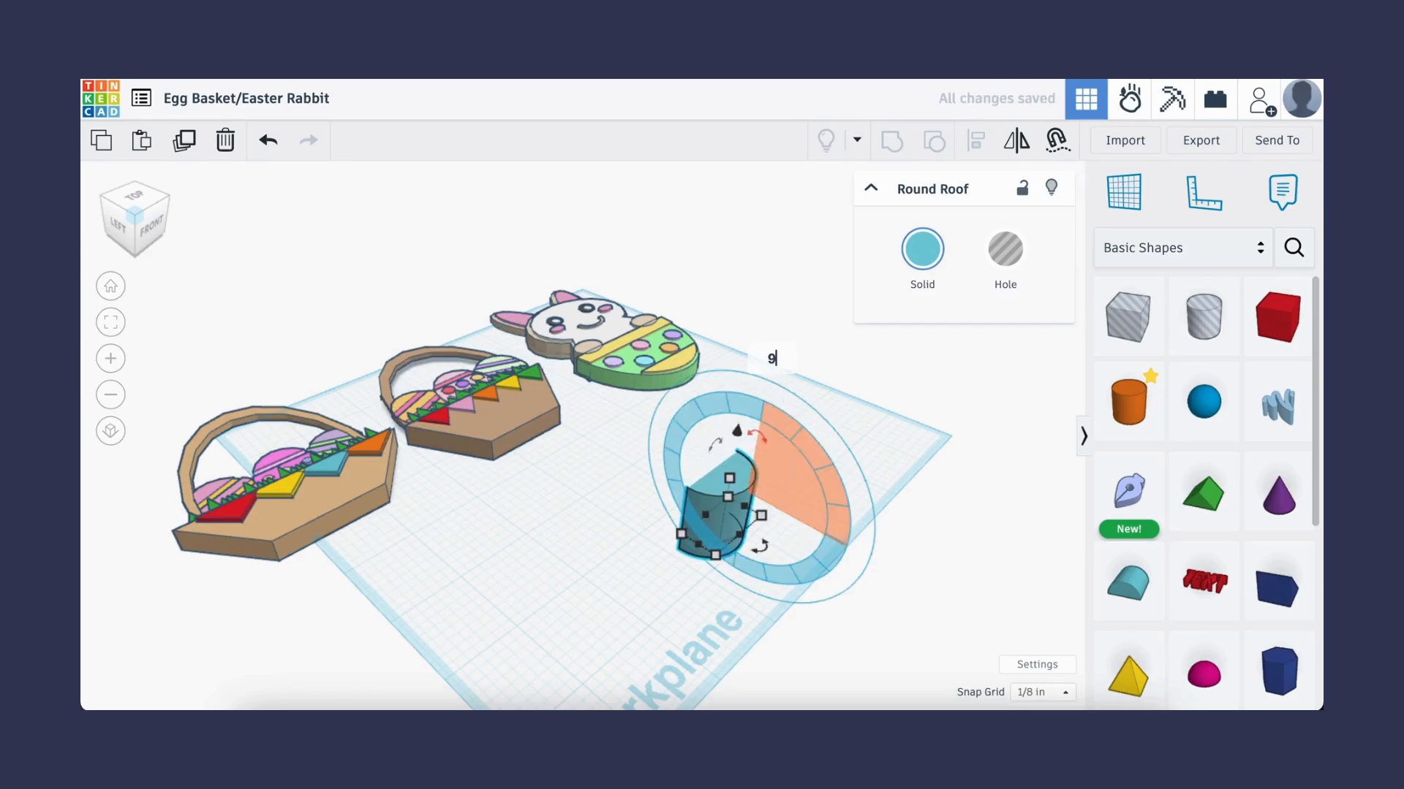
click(571, 491)
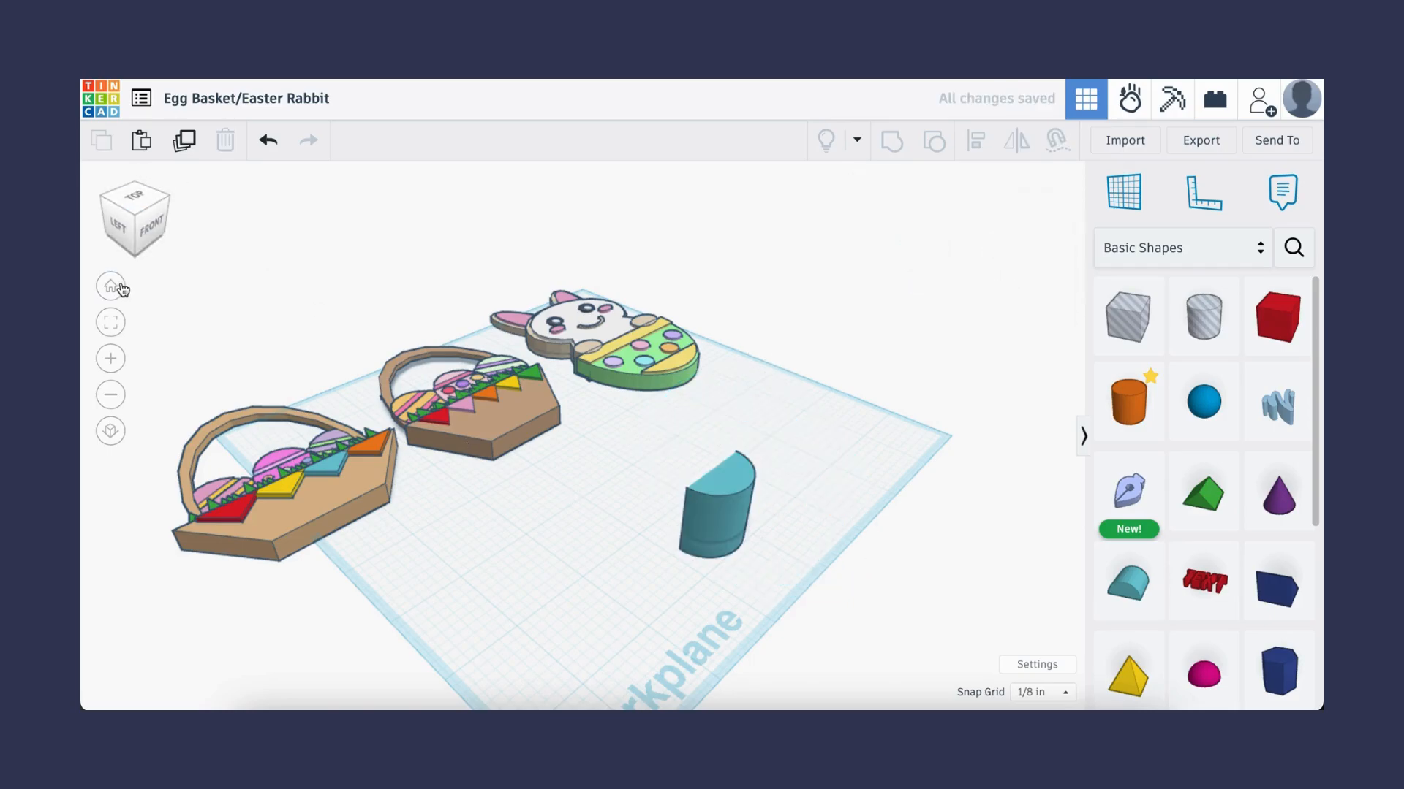
click(121, 287)
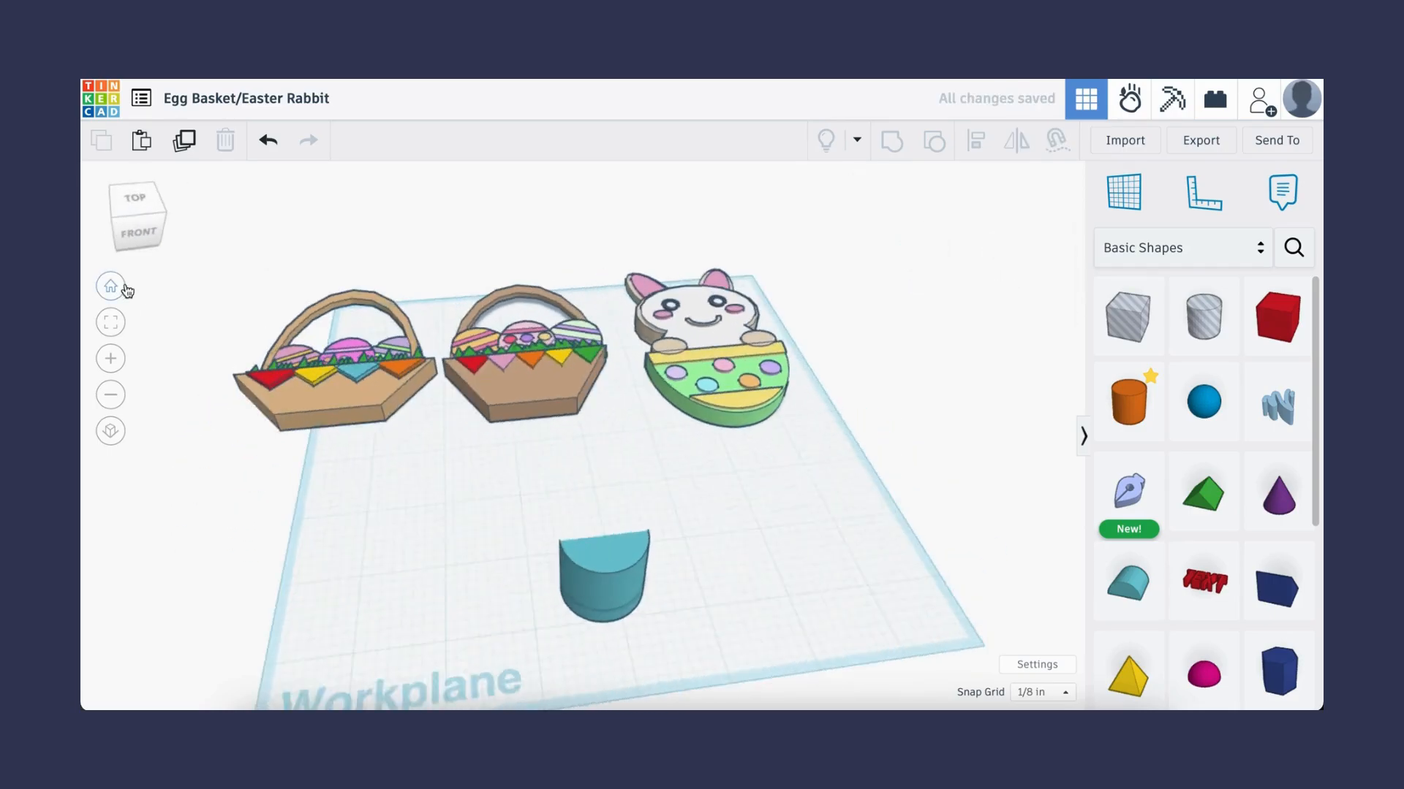
- Resize the round roof to 2 by 1.5 inches
click(578, 589)
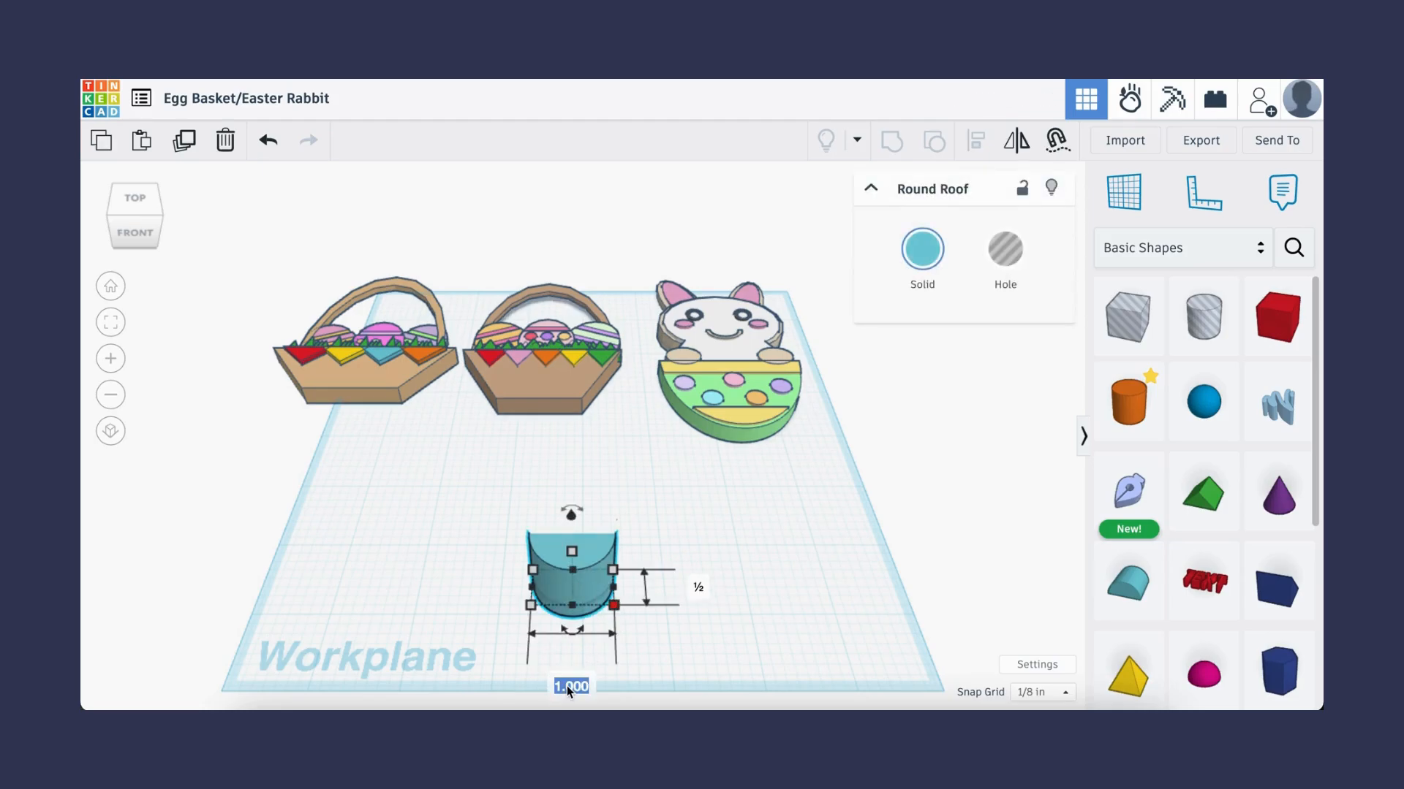
text(2)
key(Tab)
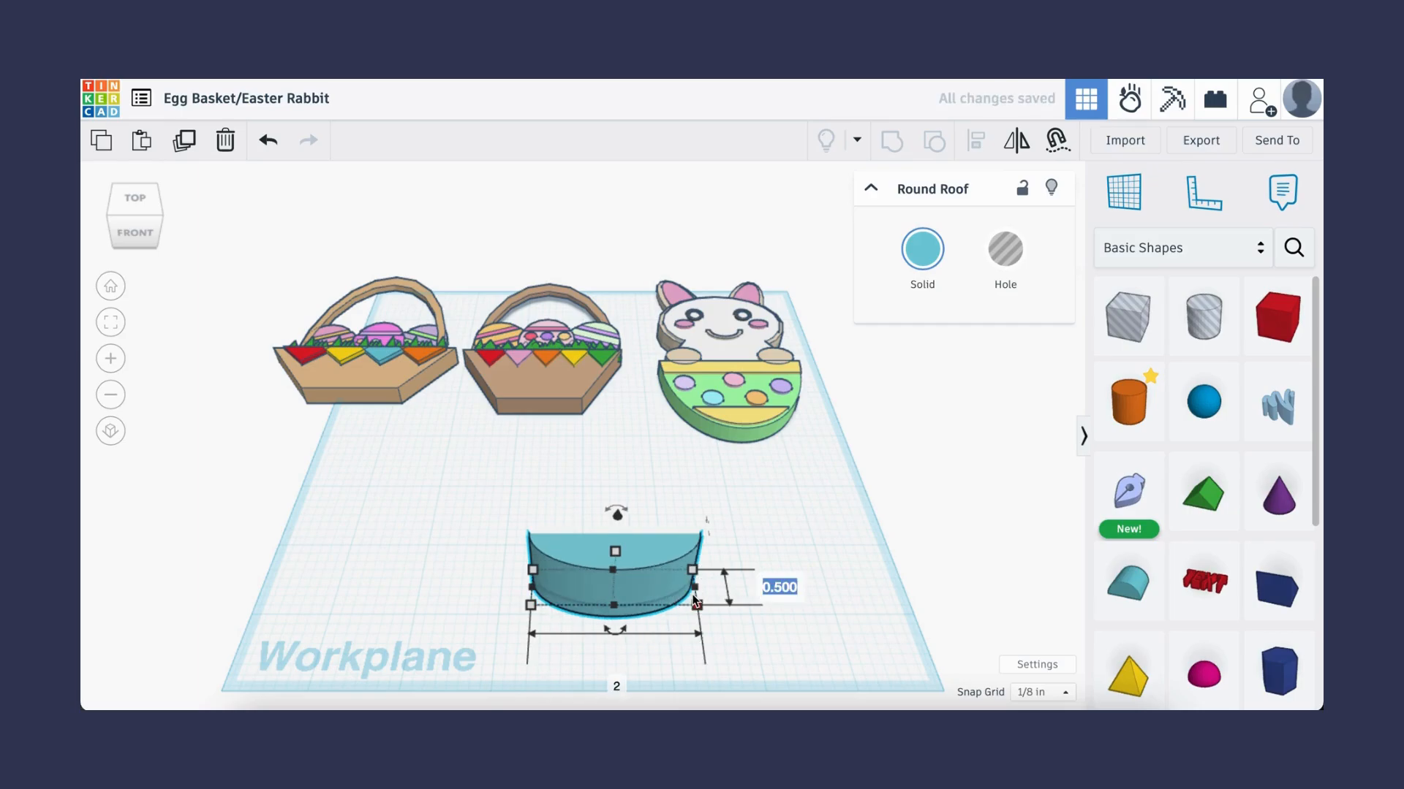
text(1.5)
key(Return)
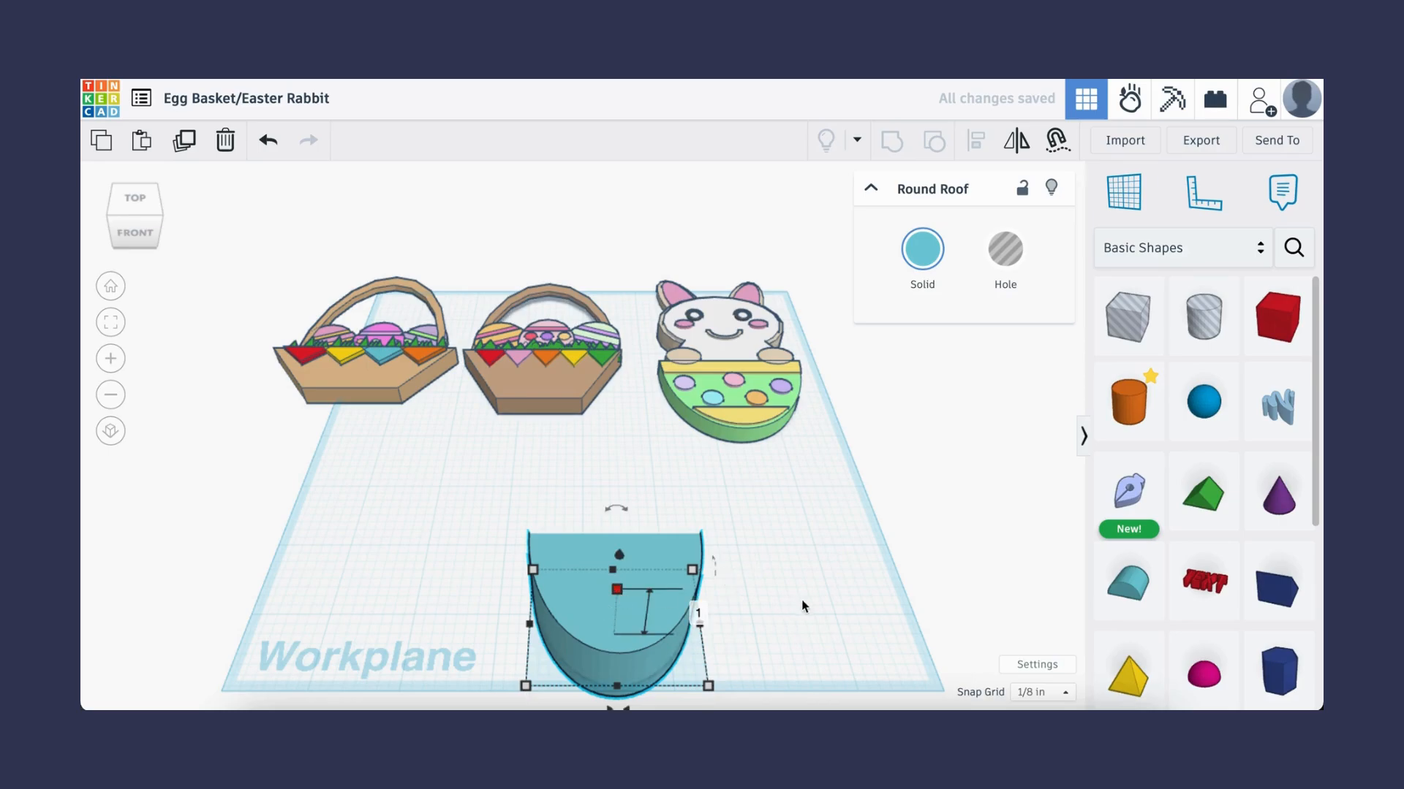
- Set the round roof's height to 0.25 inches
click(701, 613)
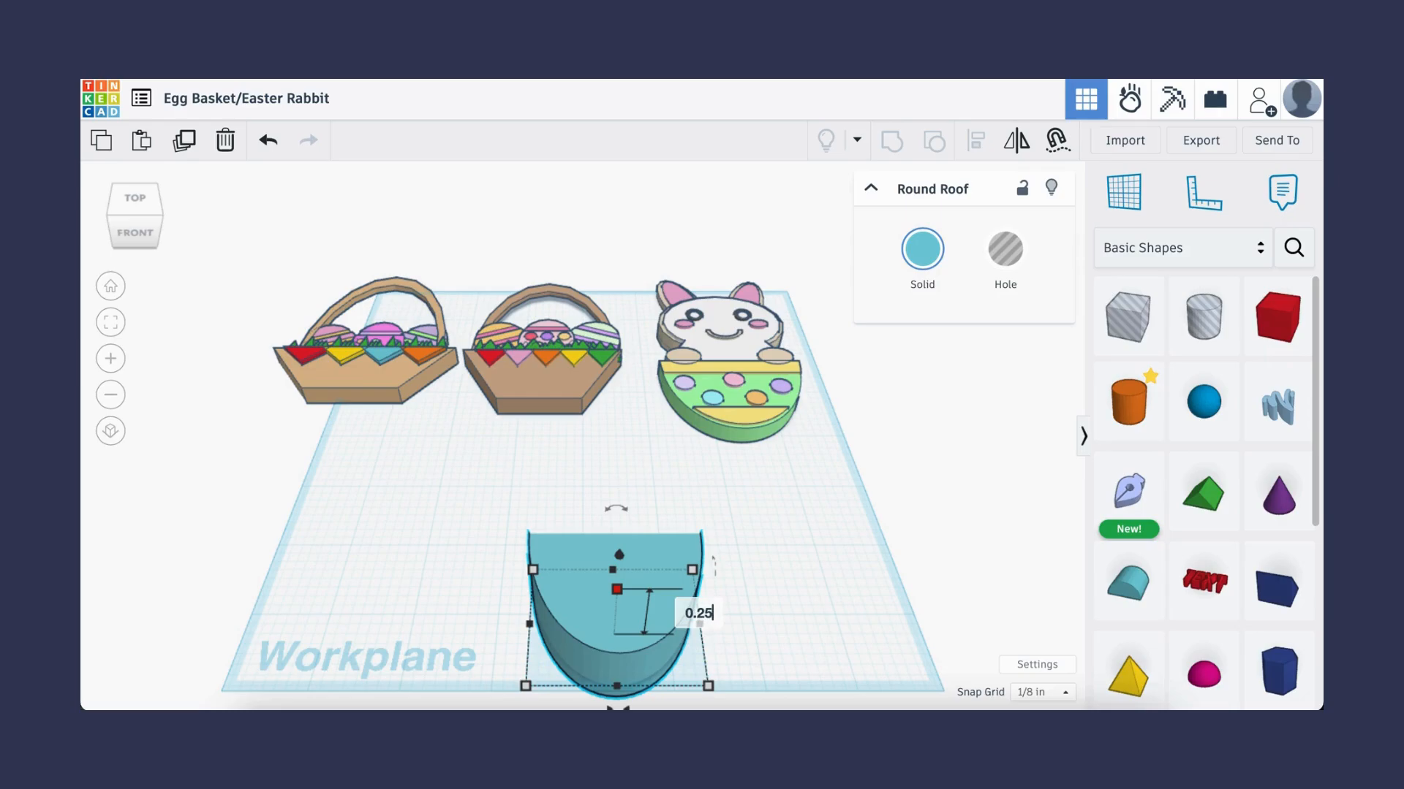
text(0.25)
key(Return)
click(824, 577)
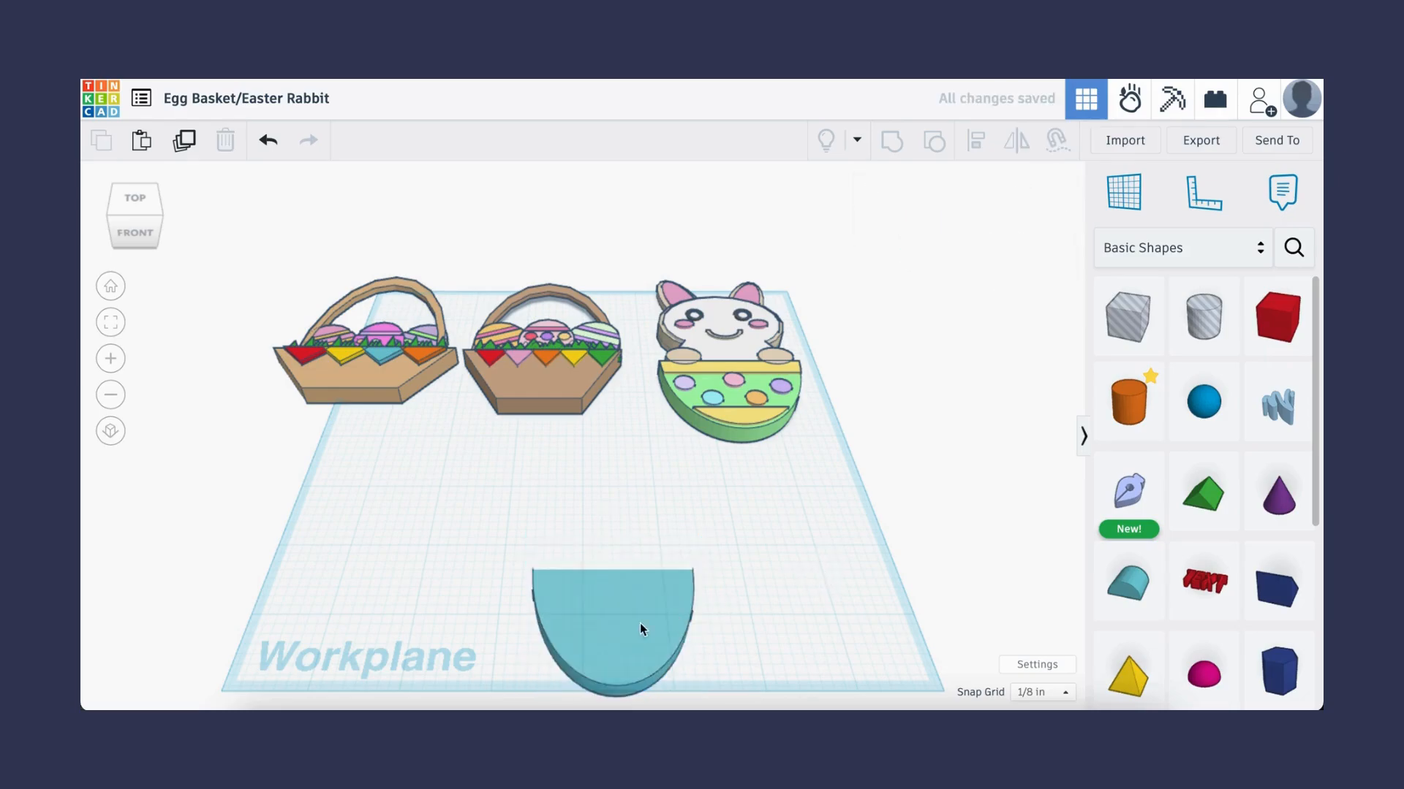
- Move the half-disc shape toward the centre of the workplane
drag(604, 623, 519, 585)
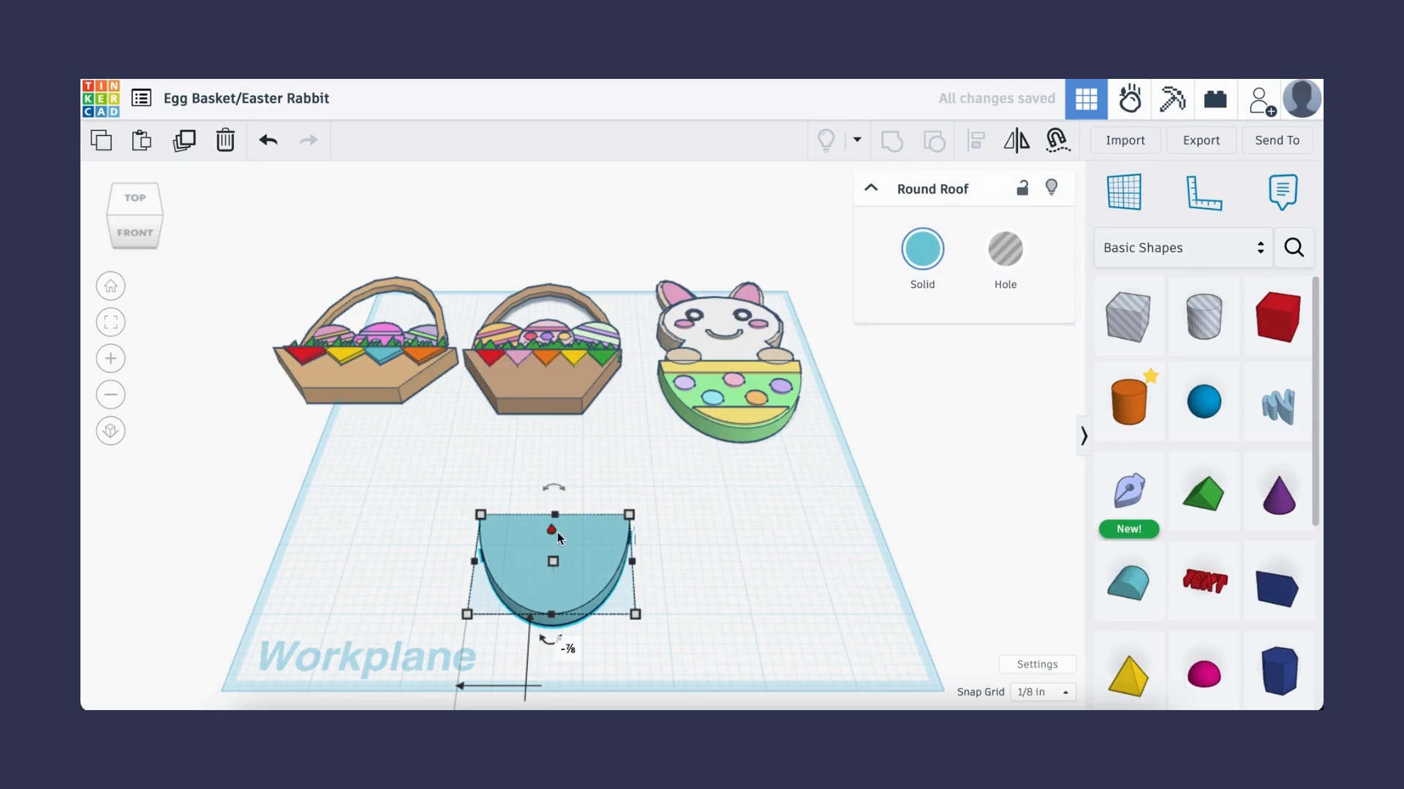
drag(551, 528, 553, 520)
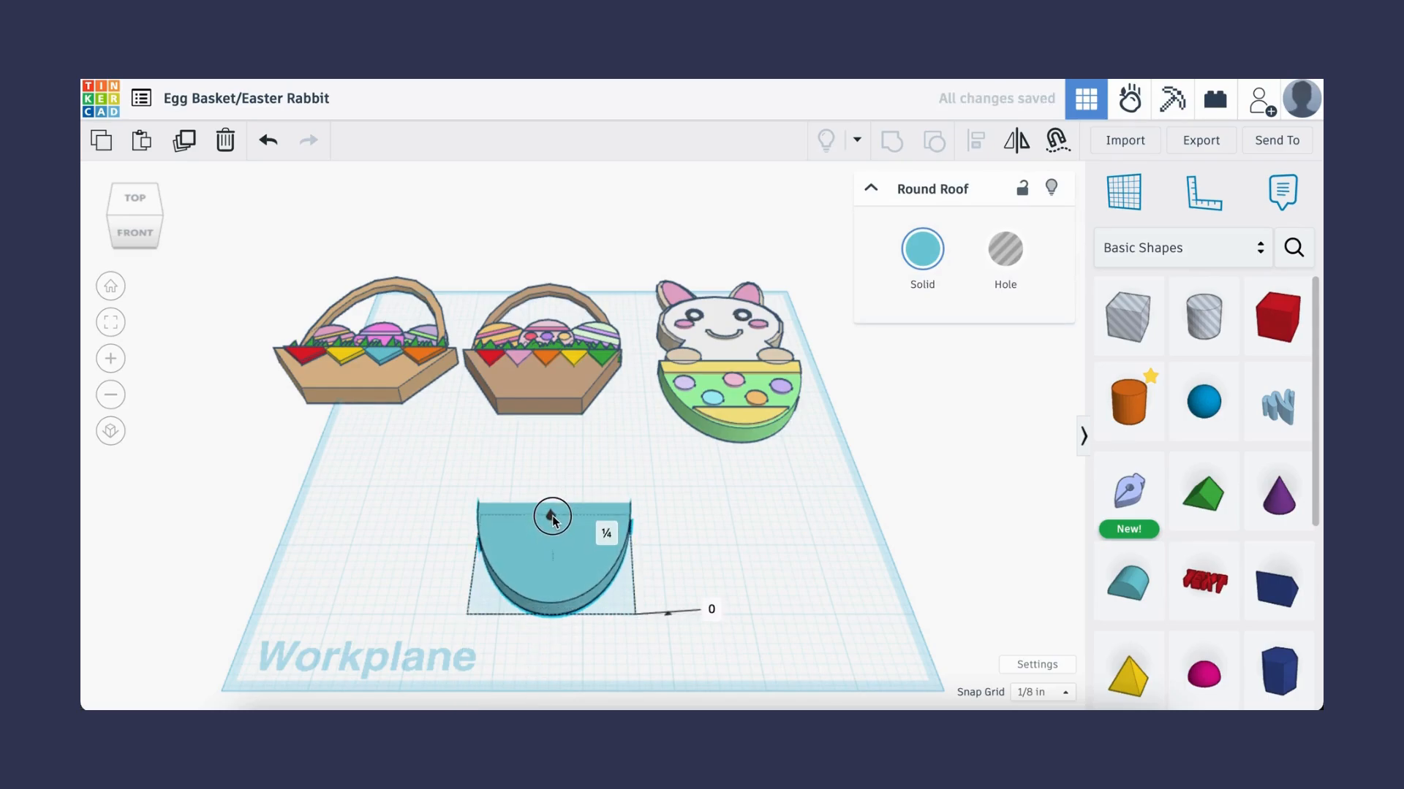
click(710, 546)
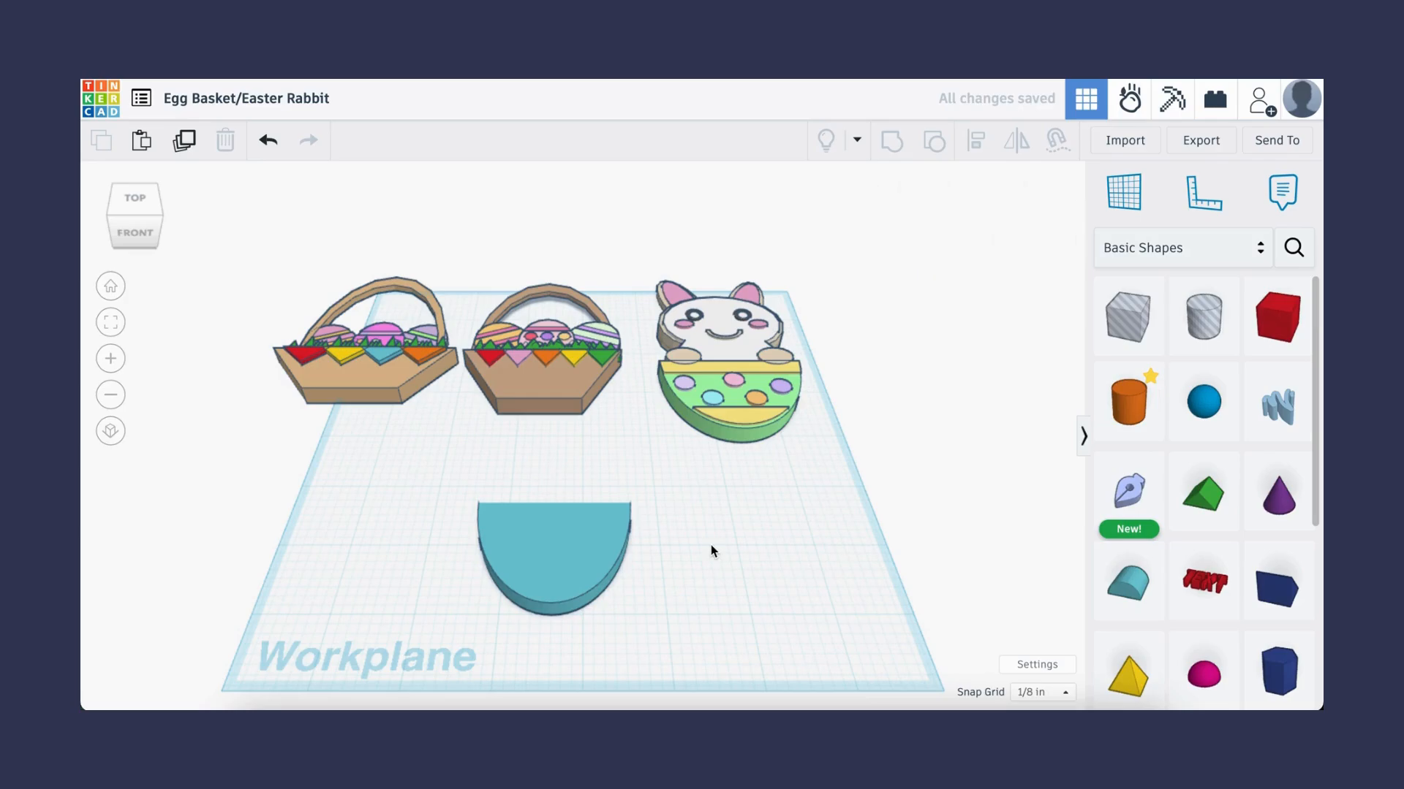
- Duplicate the half-disc and move the copy to the right
click(550, 565)
key(ctrl+d)
drag(550, 565, 813, 559)
click(959, 549)
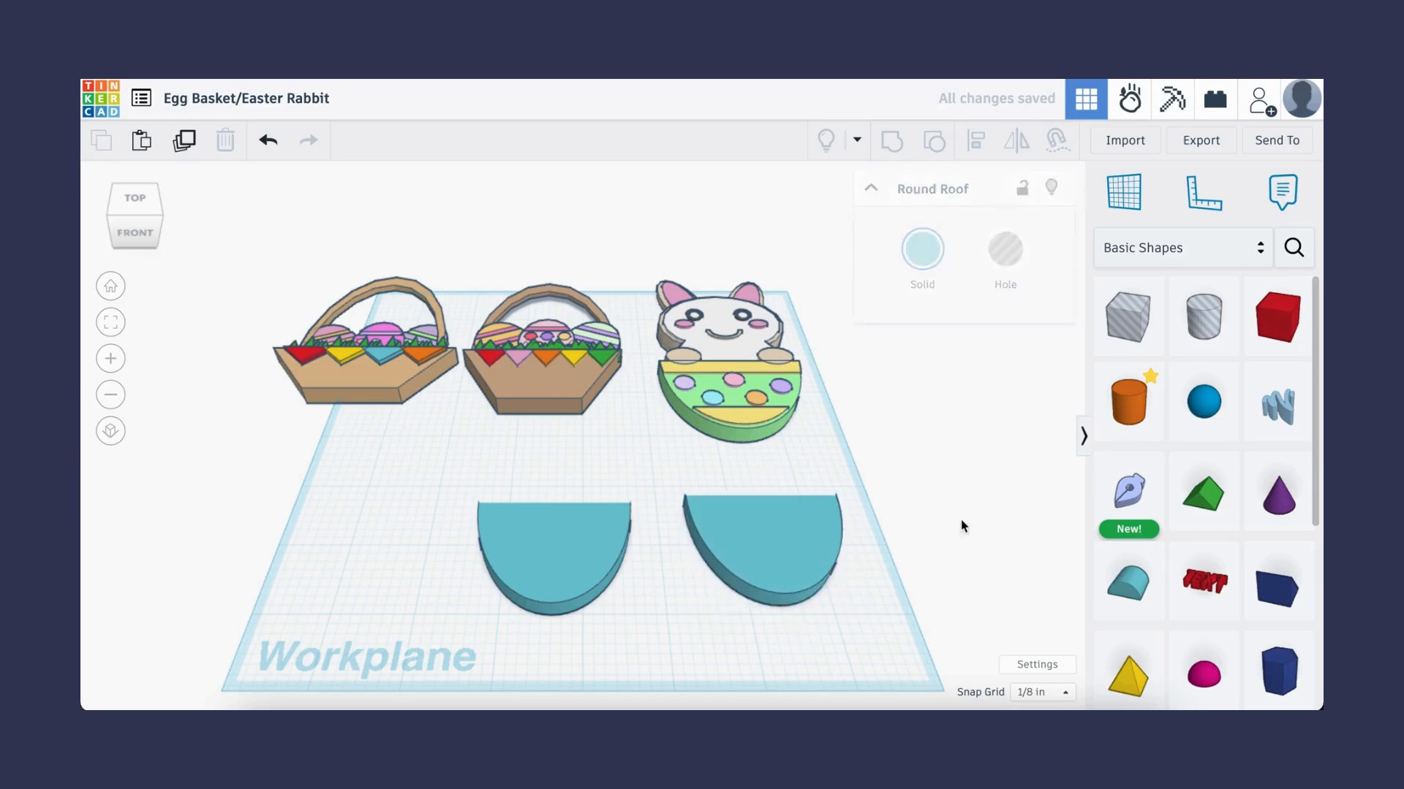
- Add a box hole next to the copy and stretch it long enough to span the copied half-disc
click(1128, 315)
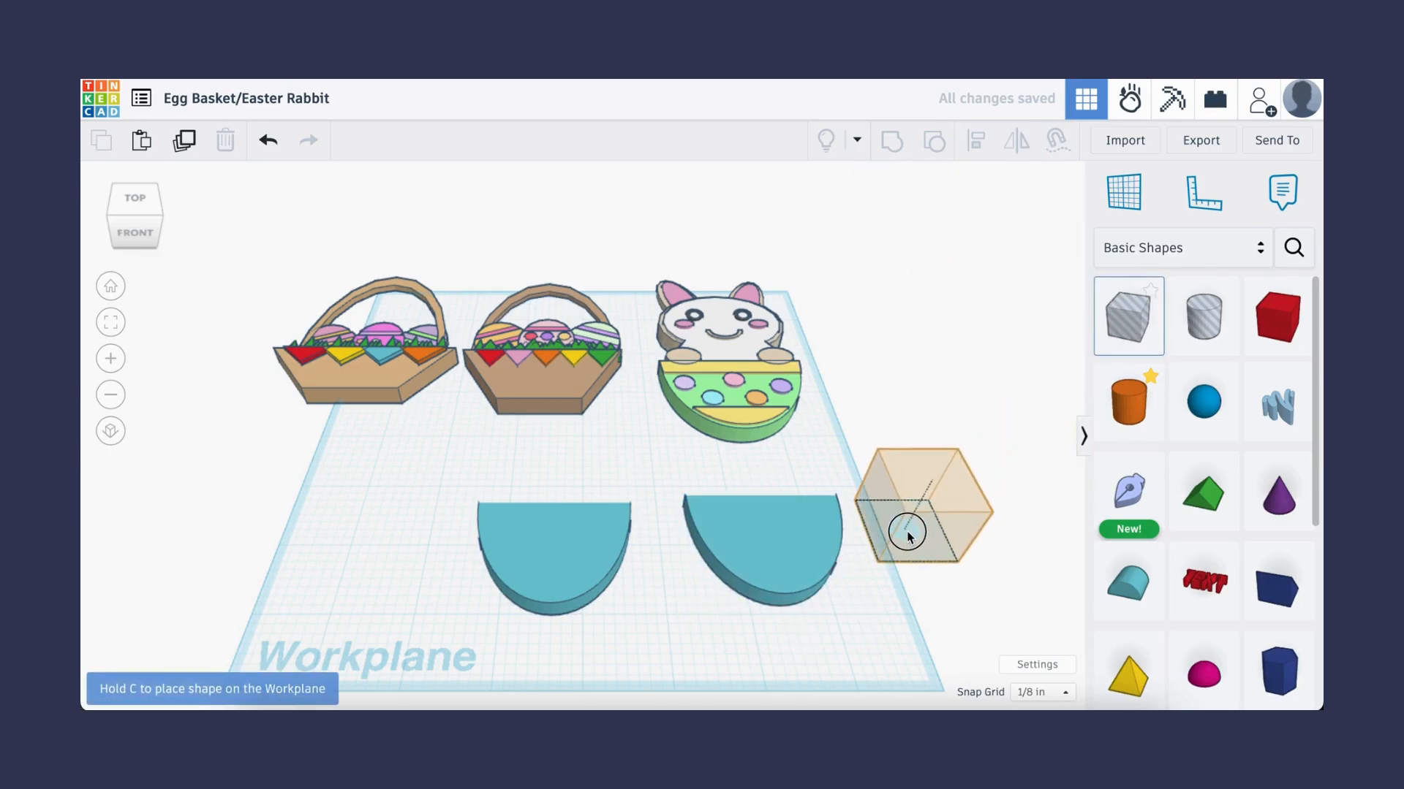
click(911, 538)
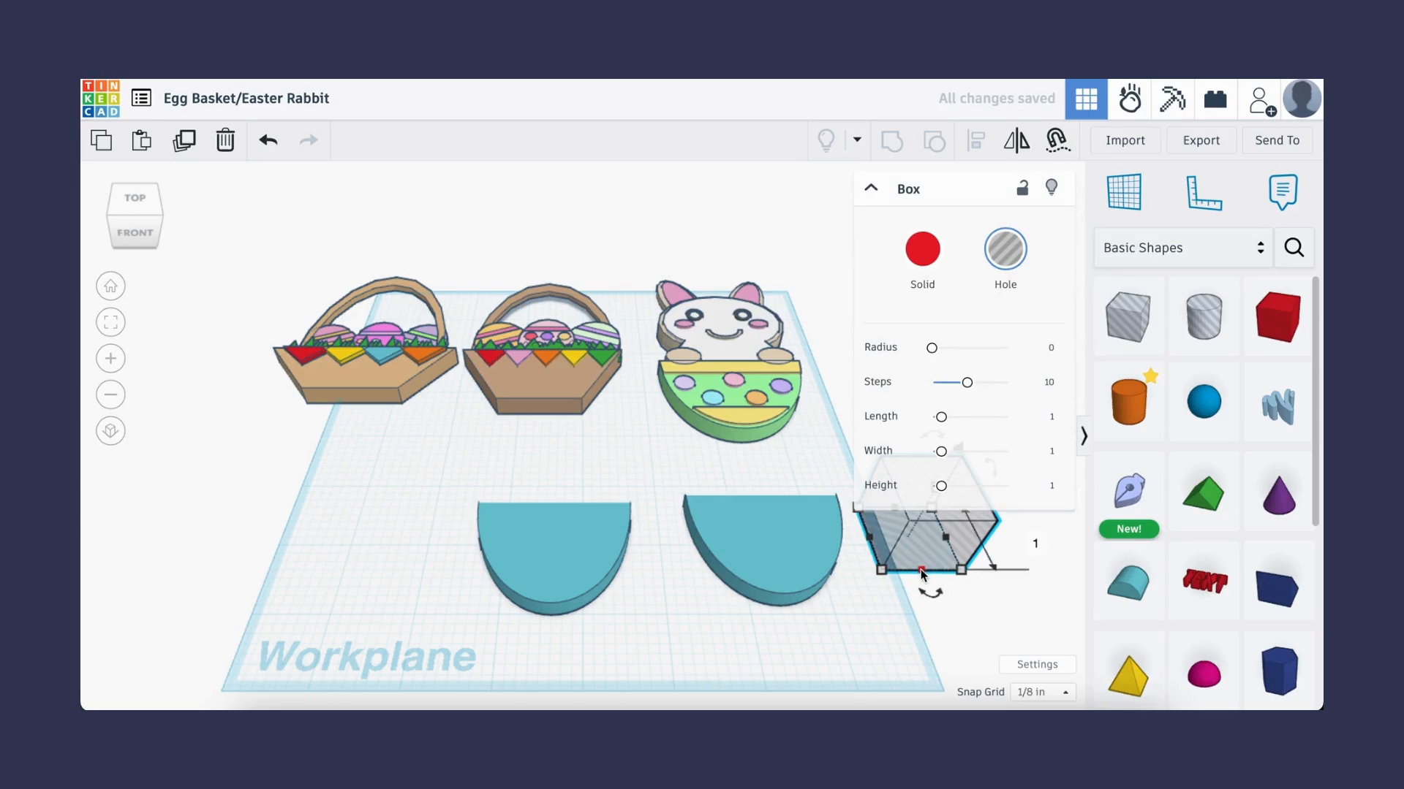
drag(920, 555, 658, 535)
click(964, 578)
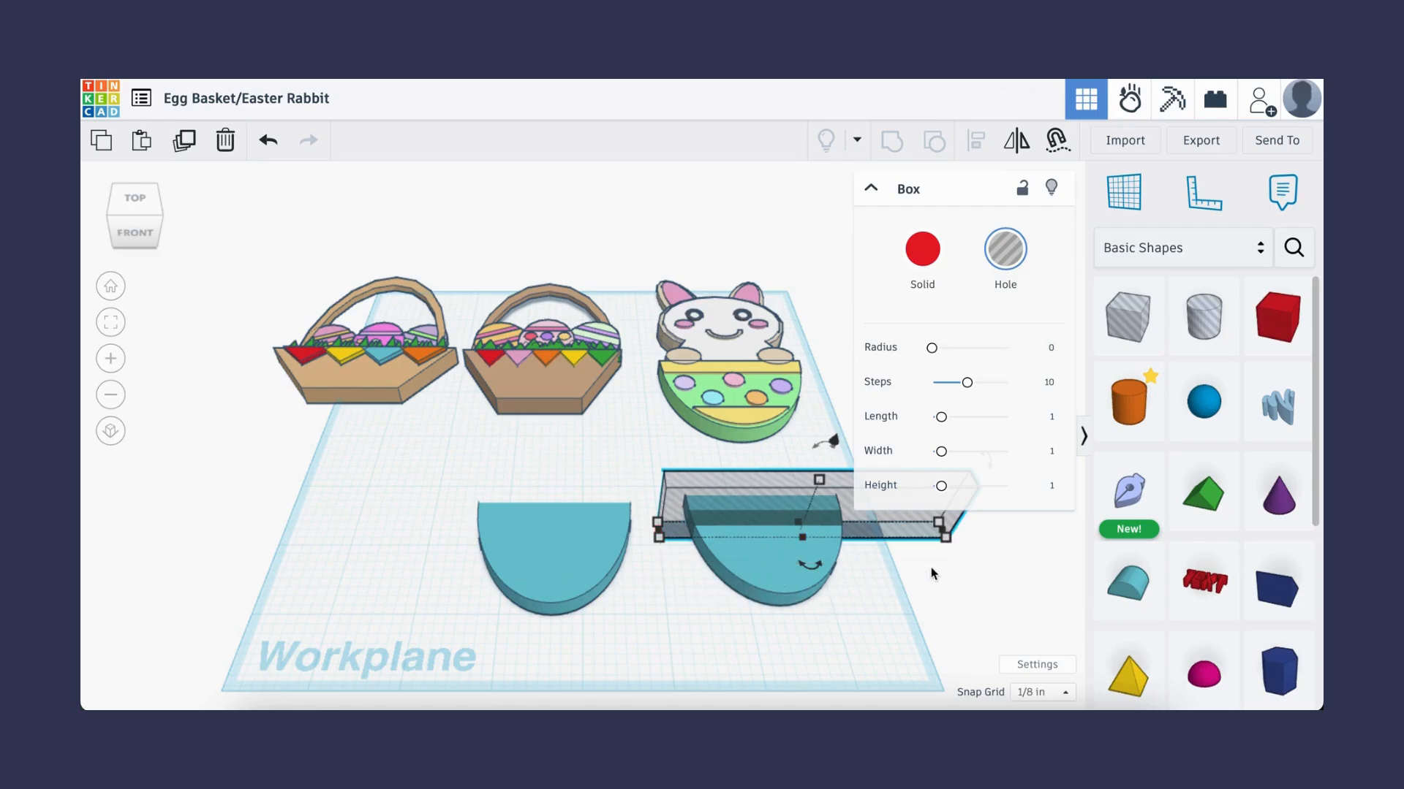
drag(898, 519, 993, 512)
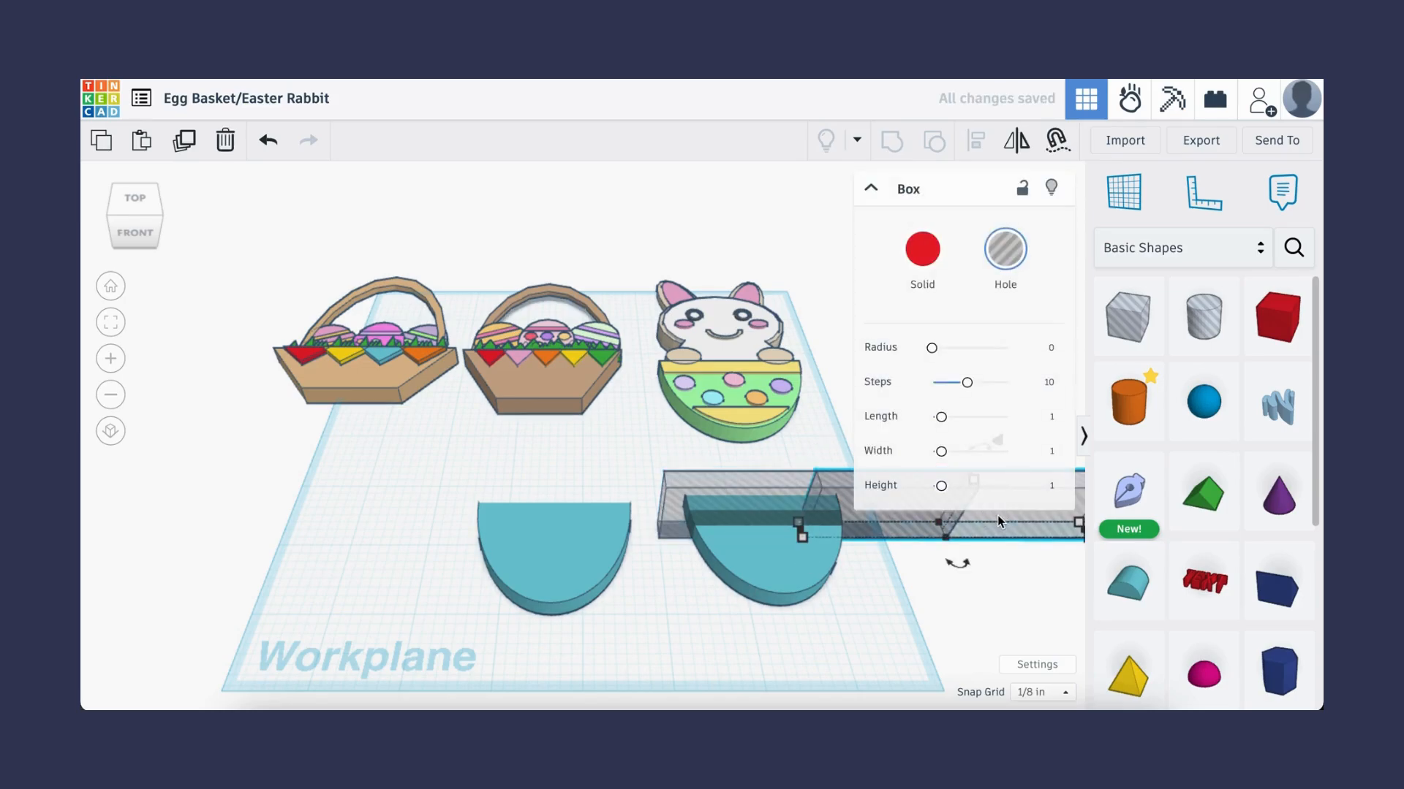
- Position the box hole across the middle of the copied half-disc and group them to cut a band out
key(Delete)
click(904, 521)
drag(804, 538, 814, 580)
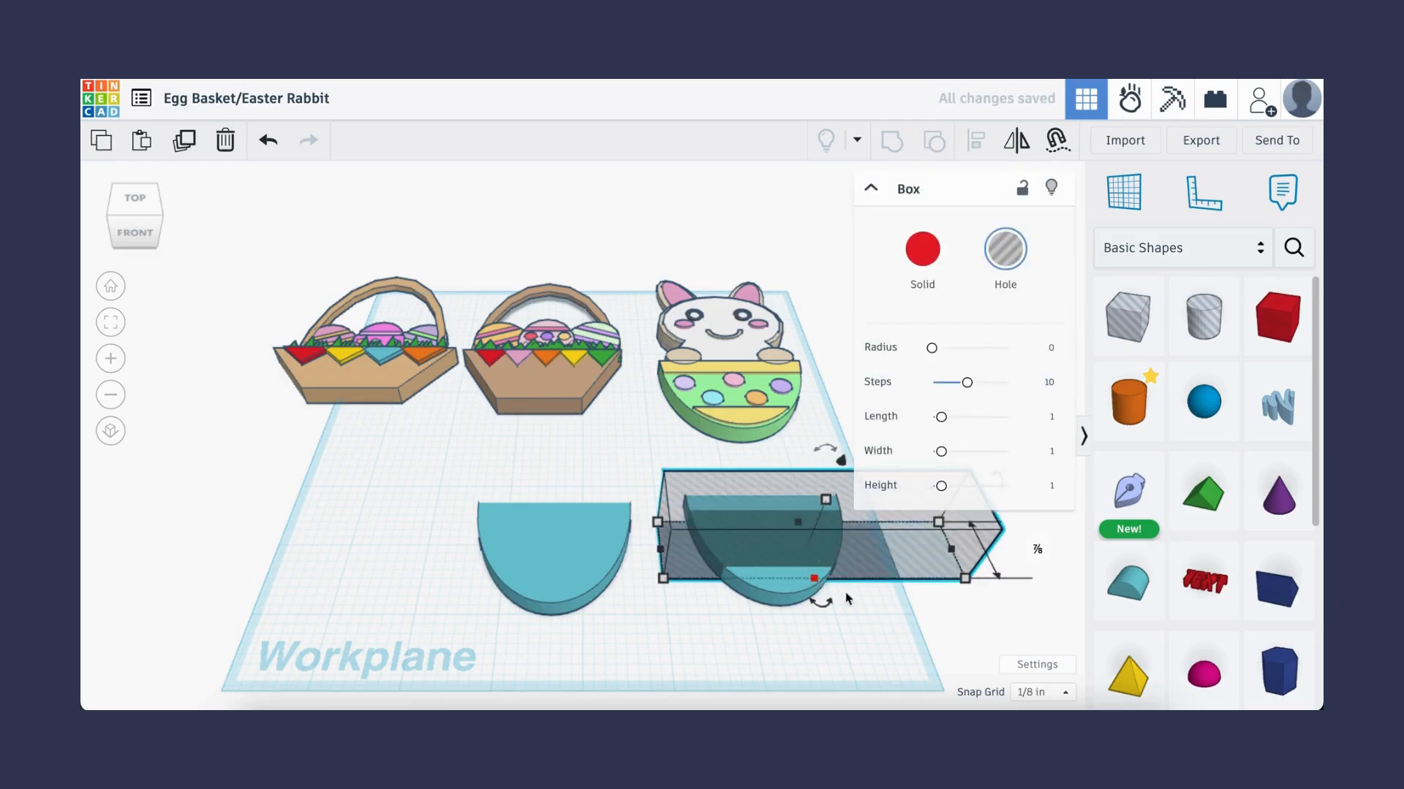
drag(880, 628, 785, 527)
click(888, 144)
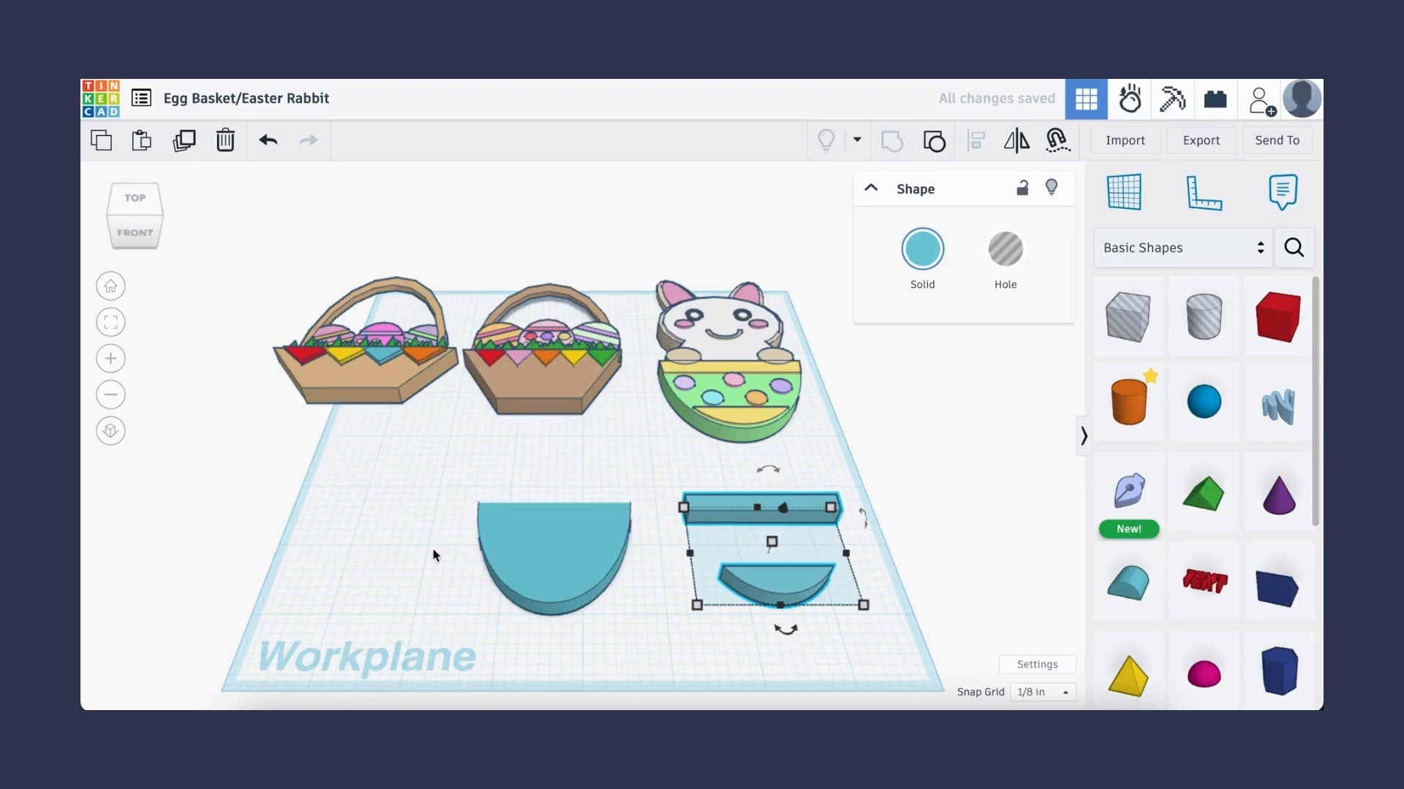
- Select both half-disc parts and align the trimmed copy onto the original half-disc
drag(543, 542, 691, 613)
click(974, 143)
click(667, 638)
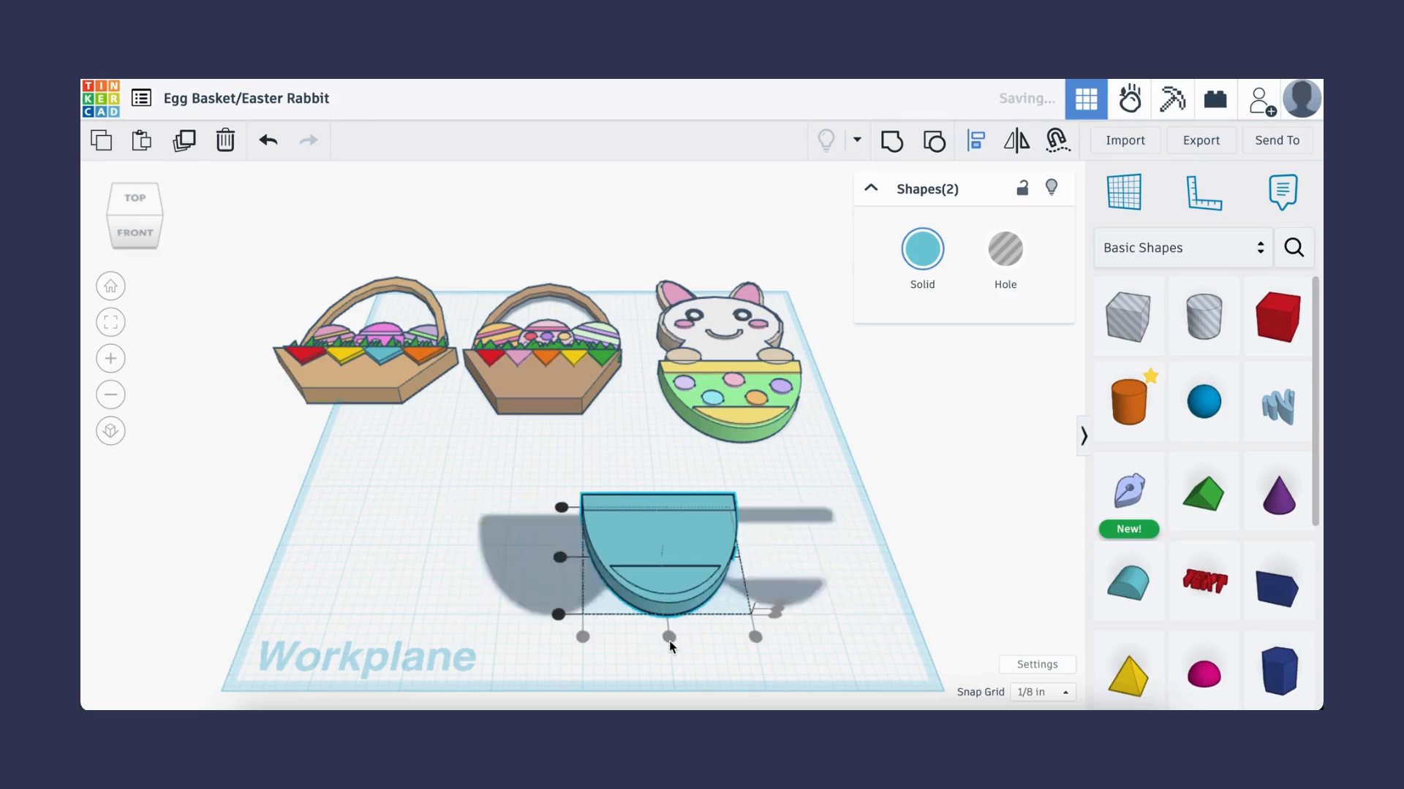
click(560, 558)
click(777, 572)
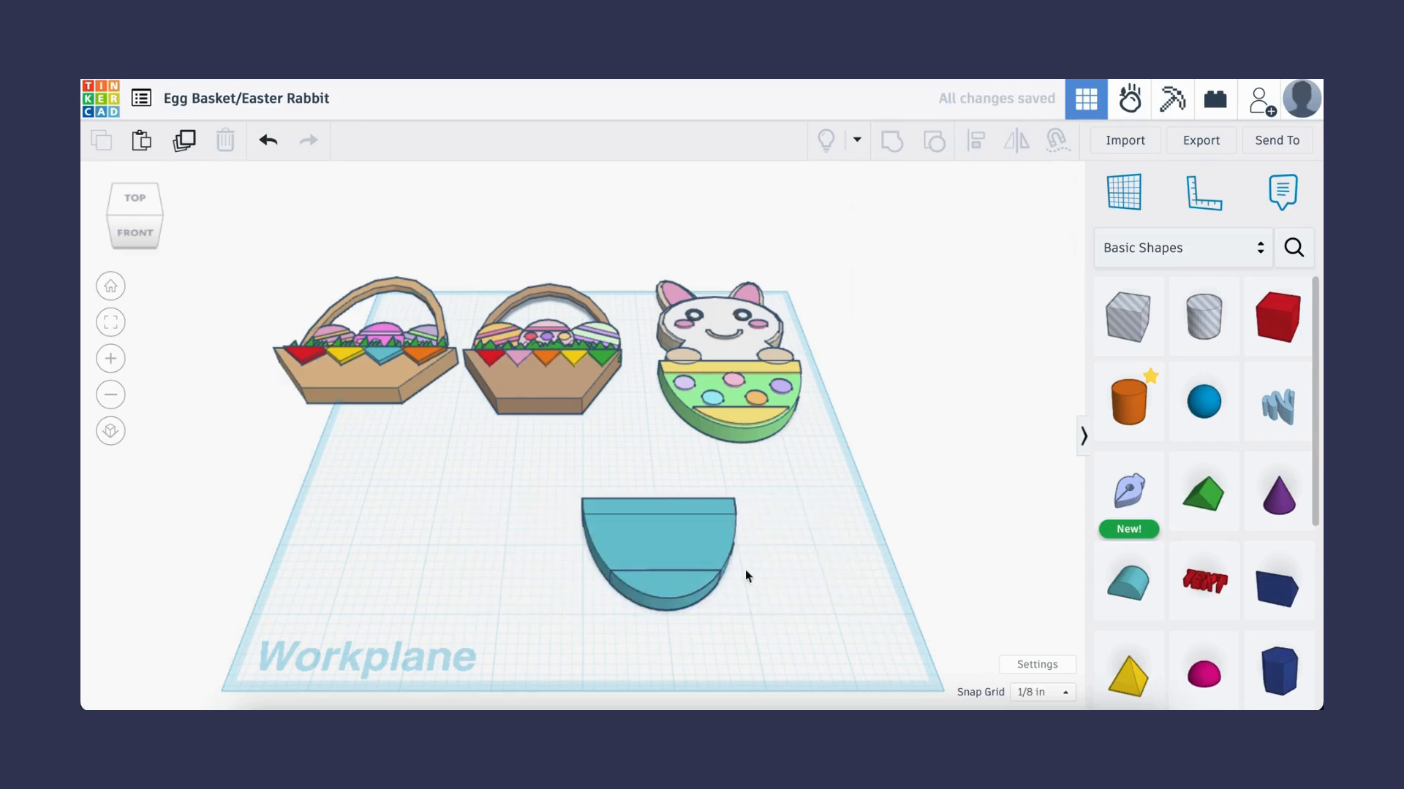
- Color the original half-disc pale yellow with a custom color
click(668, 589)
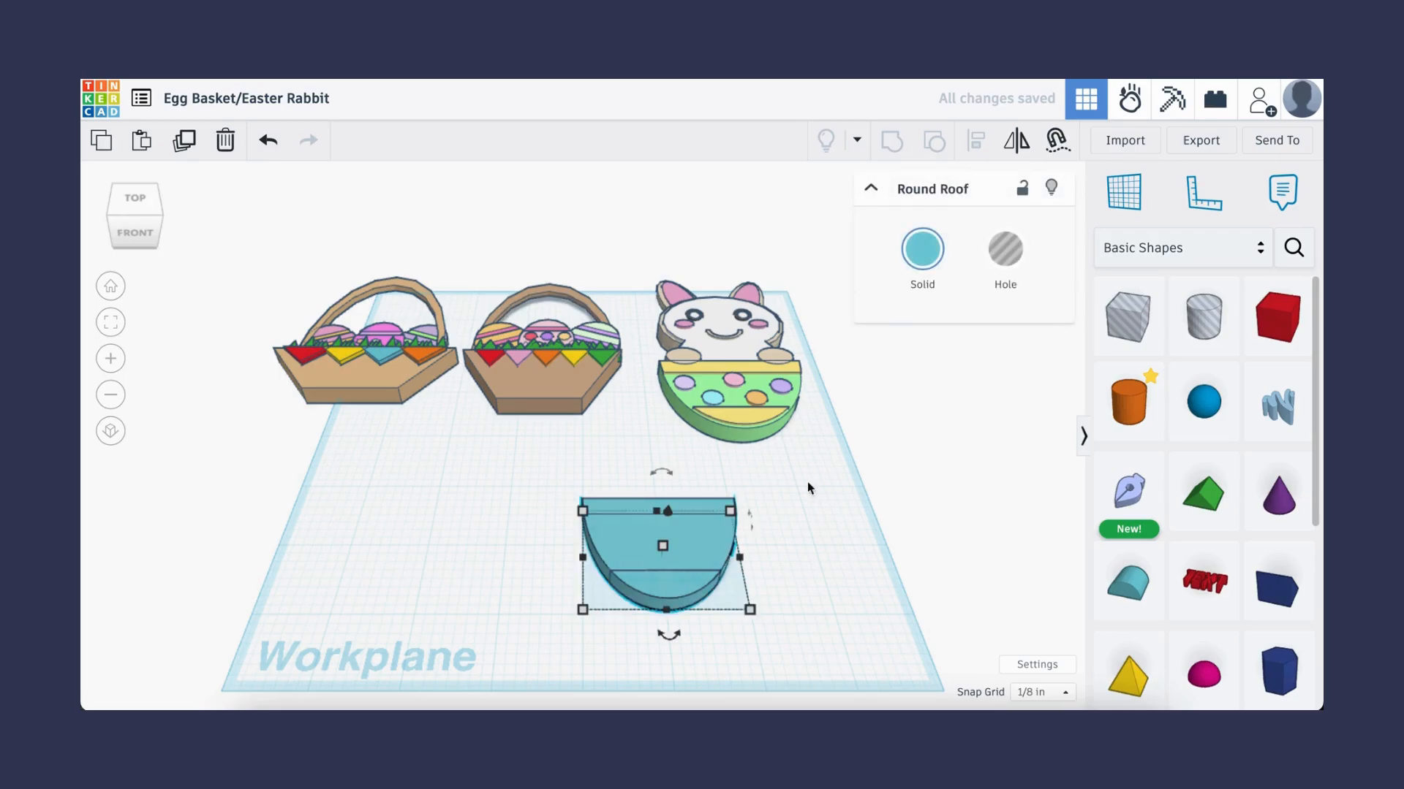
click(927, 254)
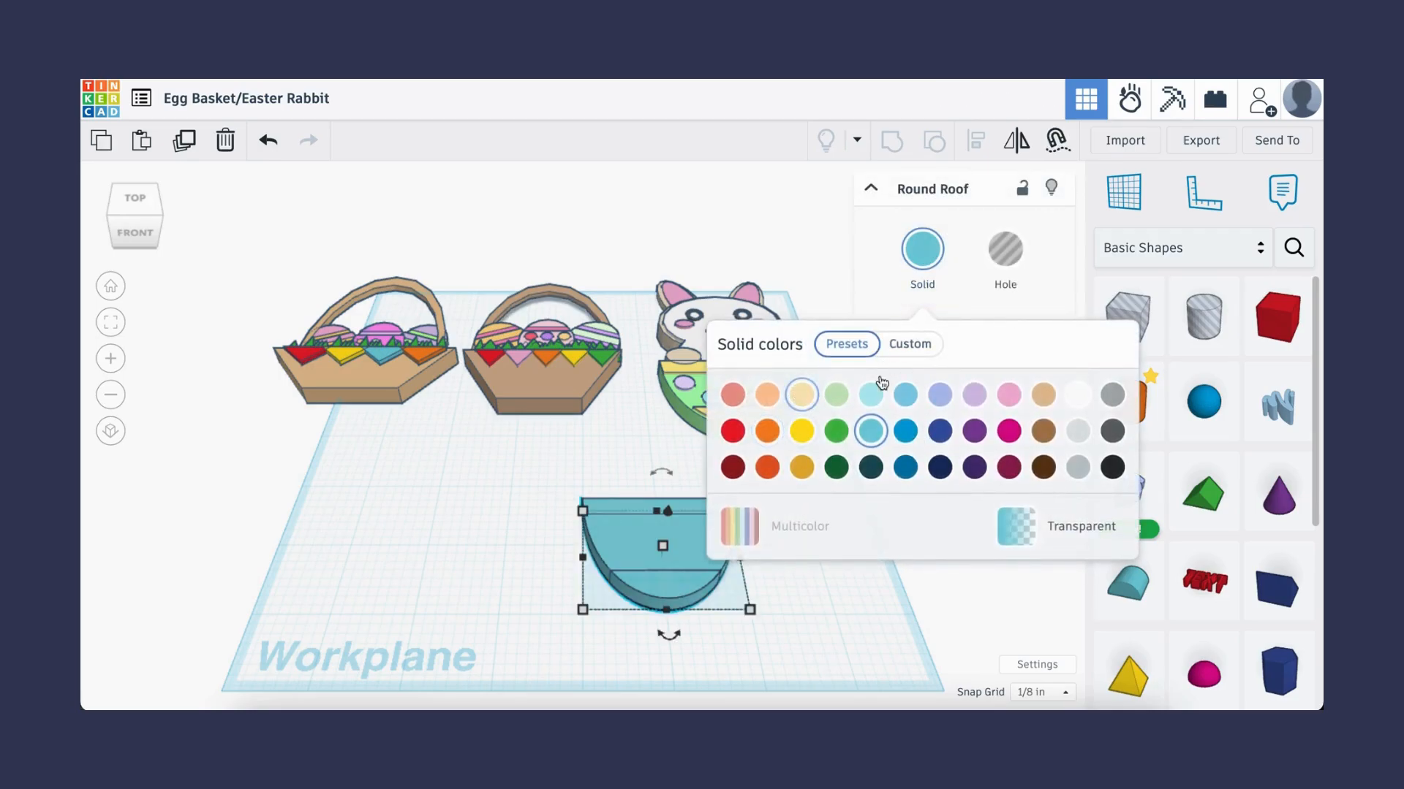
click(910, 345)
drag(791, 559, 796, 424)
click(648, 567)
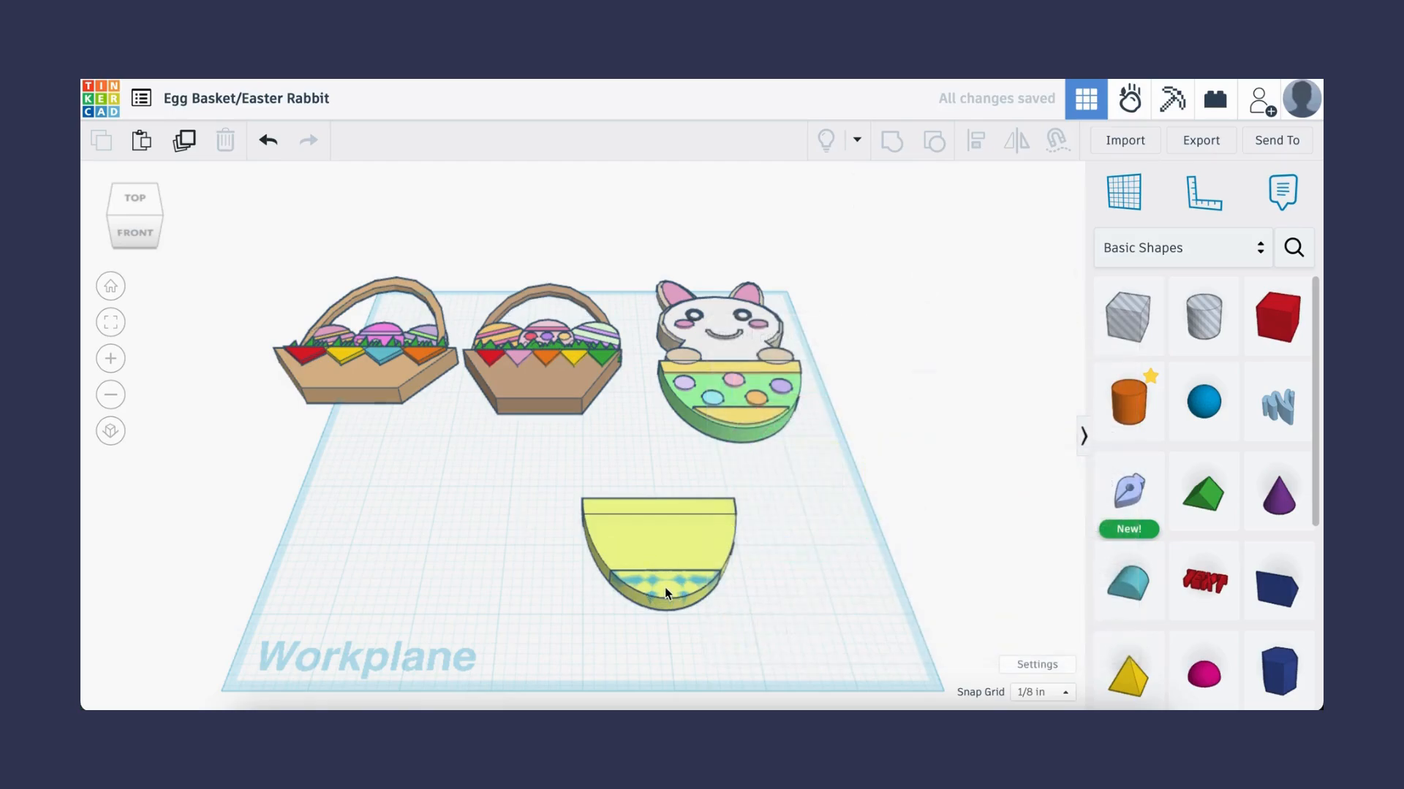
- Lower the yellow half-disc to an elevation of -0.02 inches
drag(668, 511, 668, 516)
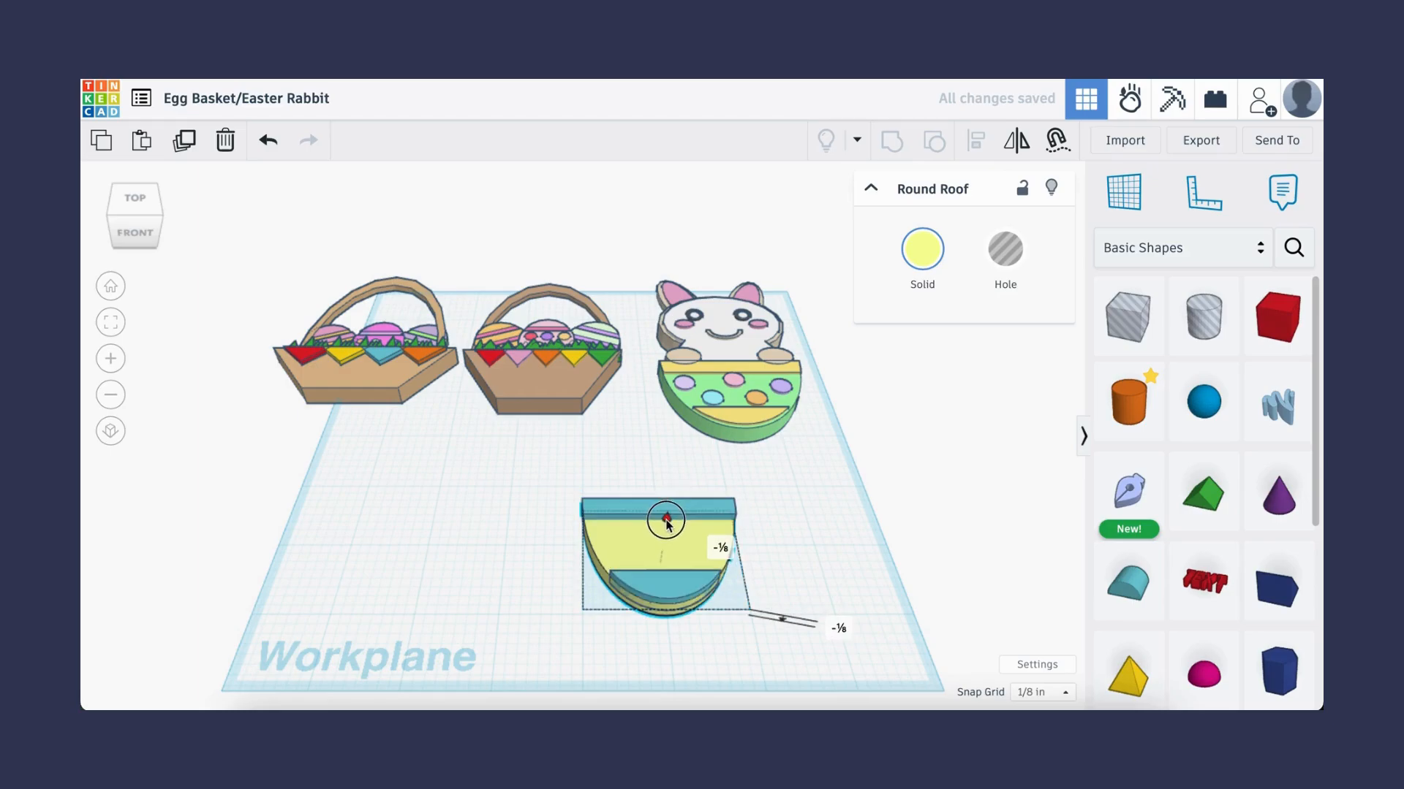
click(716, 546)
text(-0.)
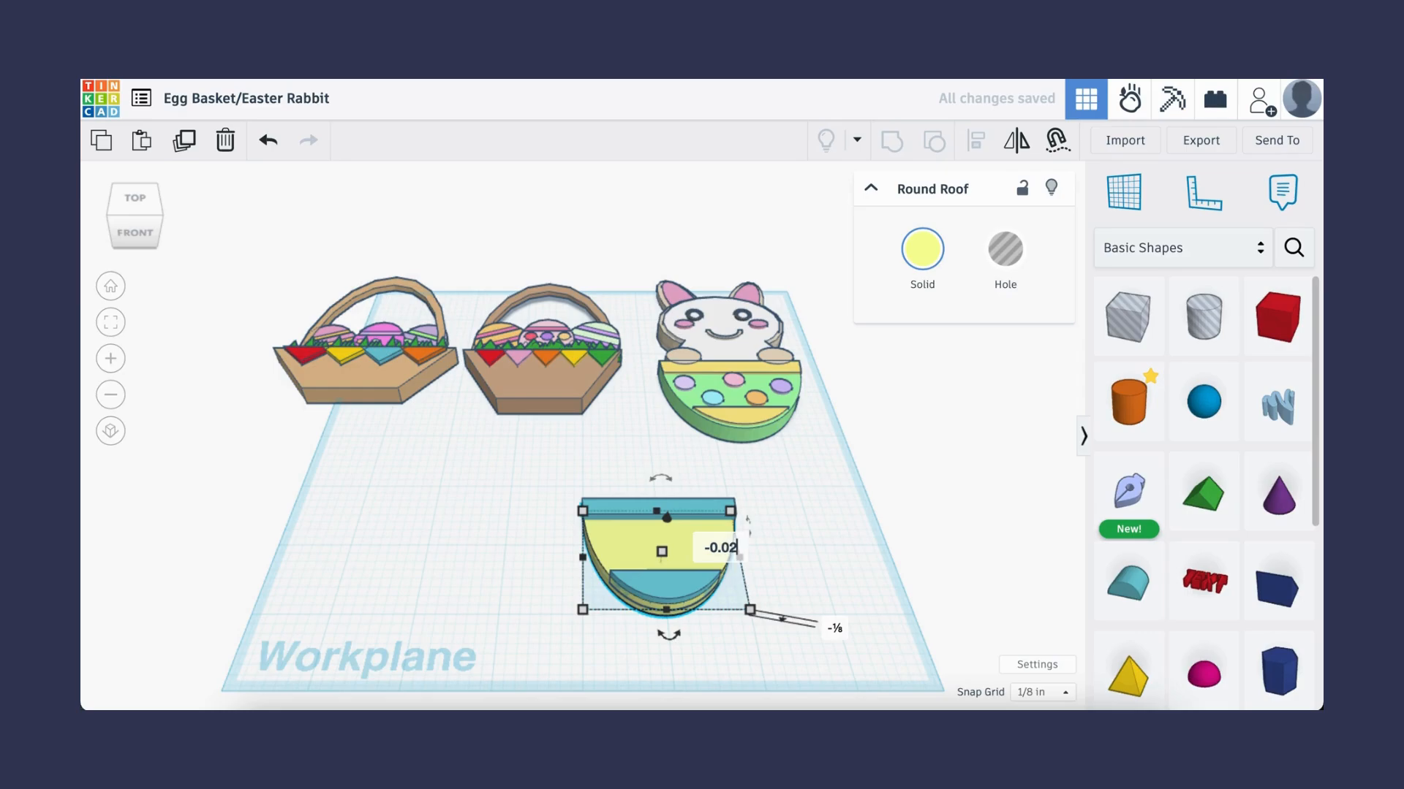
text(02)
key(Return)
click(476, 602)
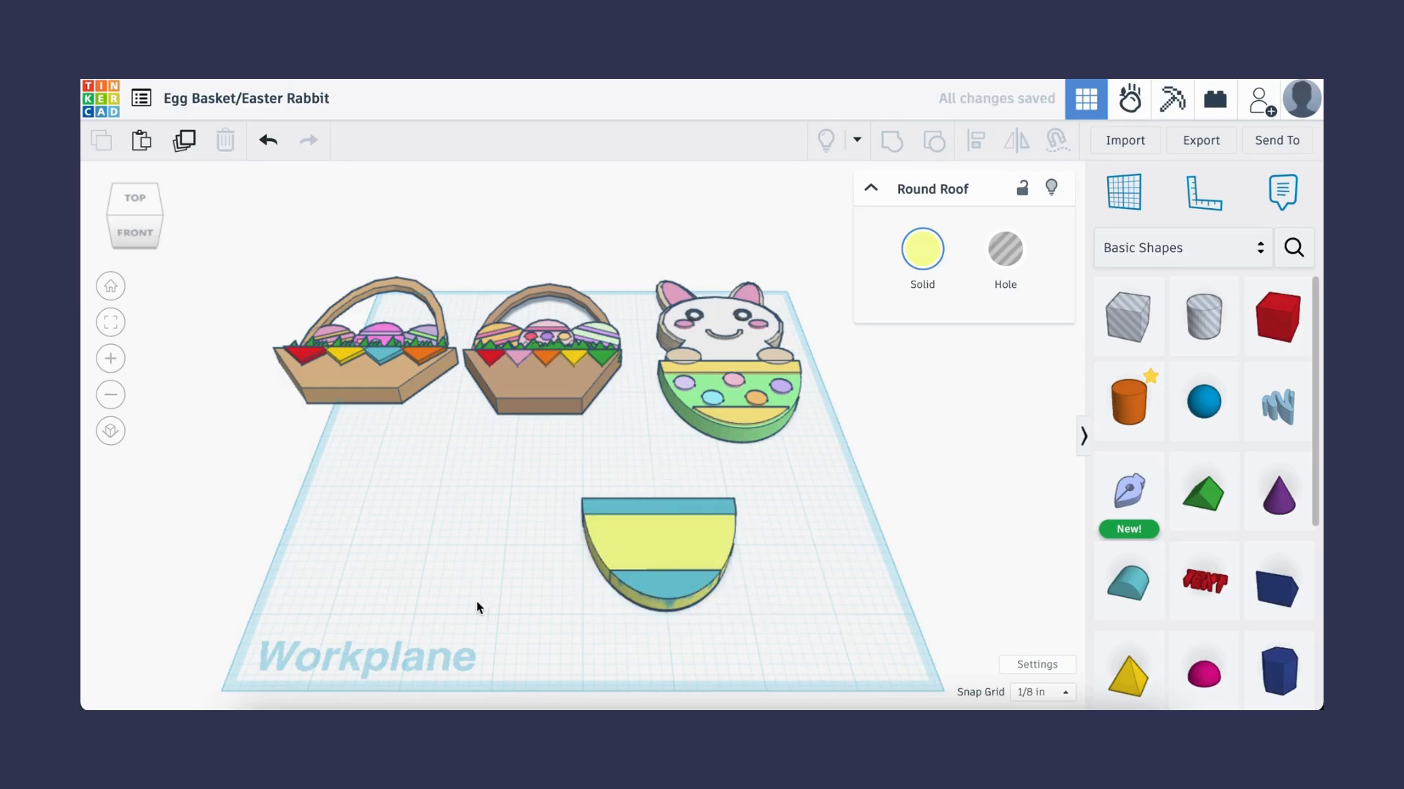
- Give the trimmed stripe pieces a custom pale yellow color
click(654, 578)
click(923, 233)
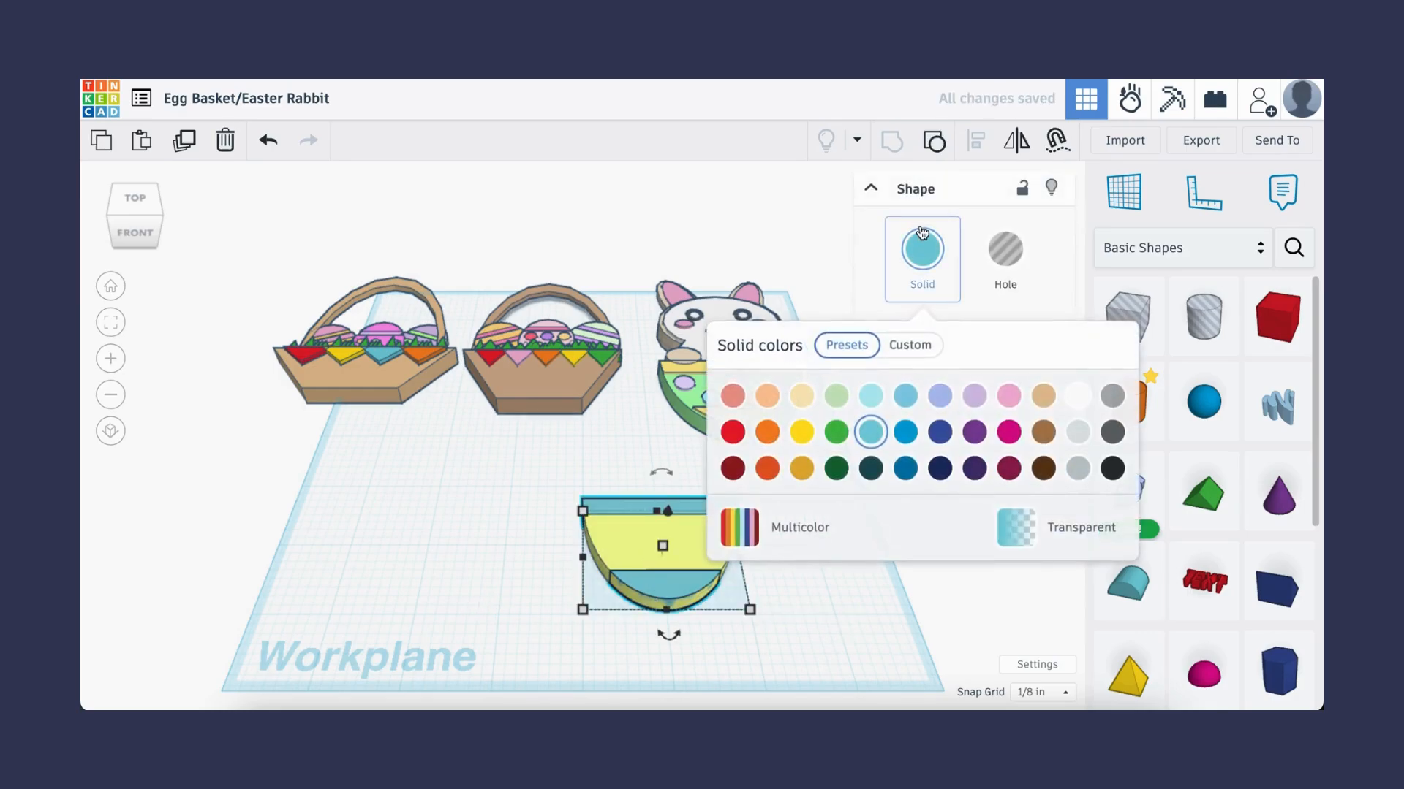
click(910, 344)
click(870, 457)
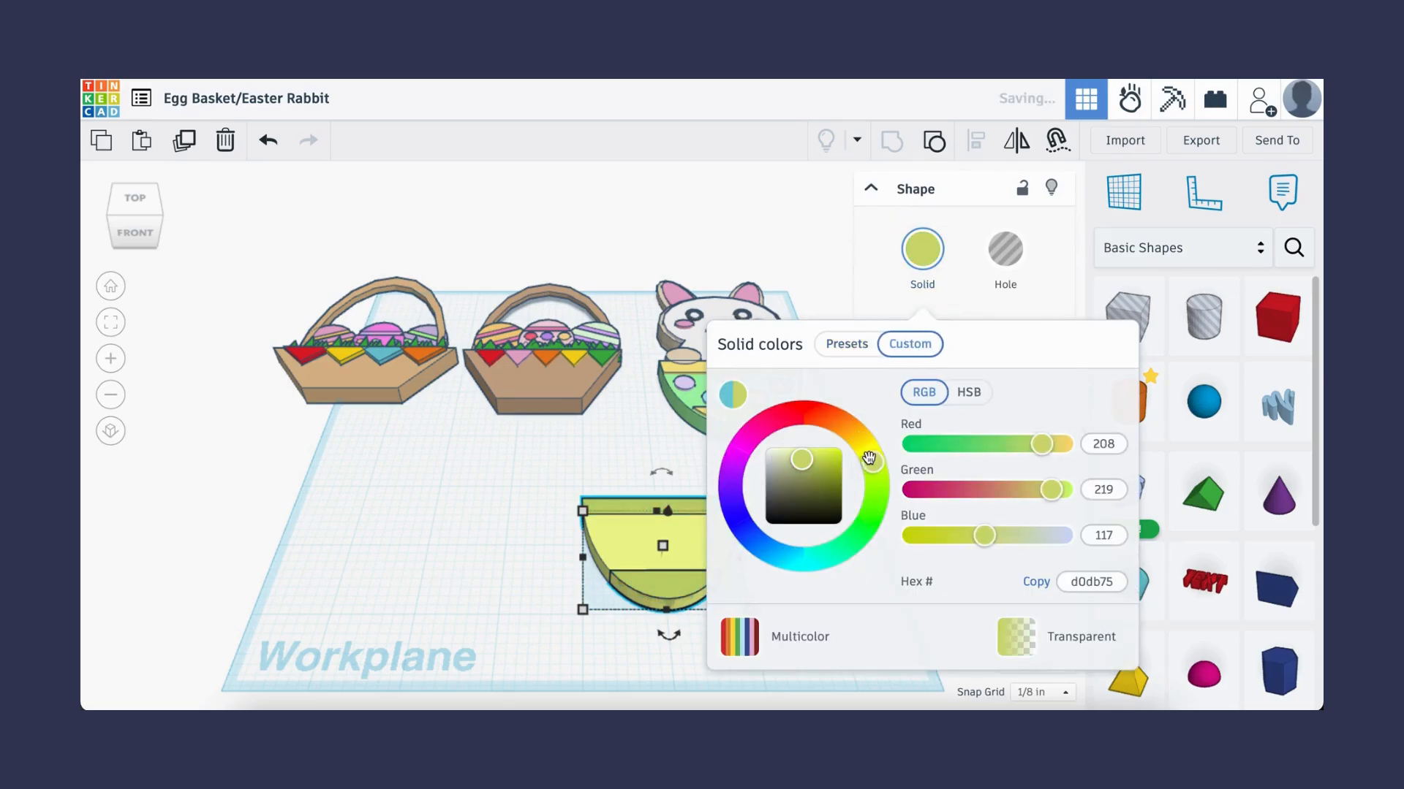
click(481, 506)
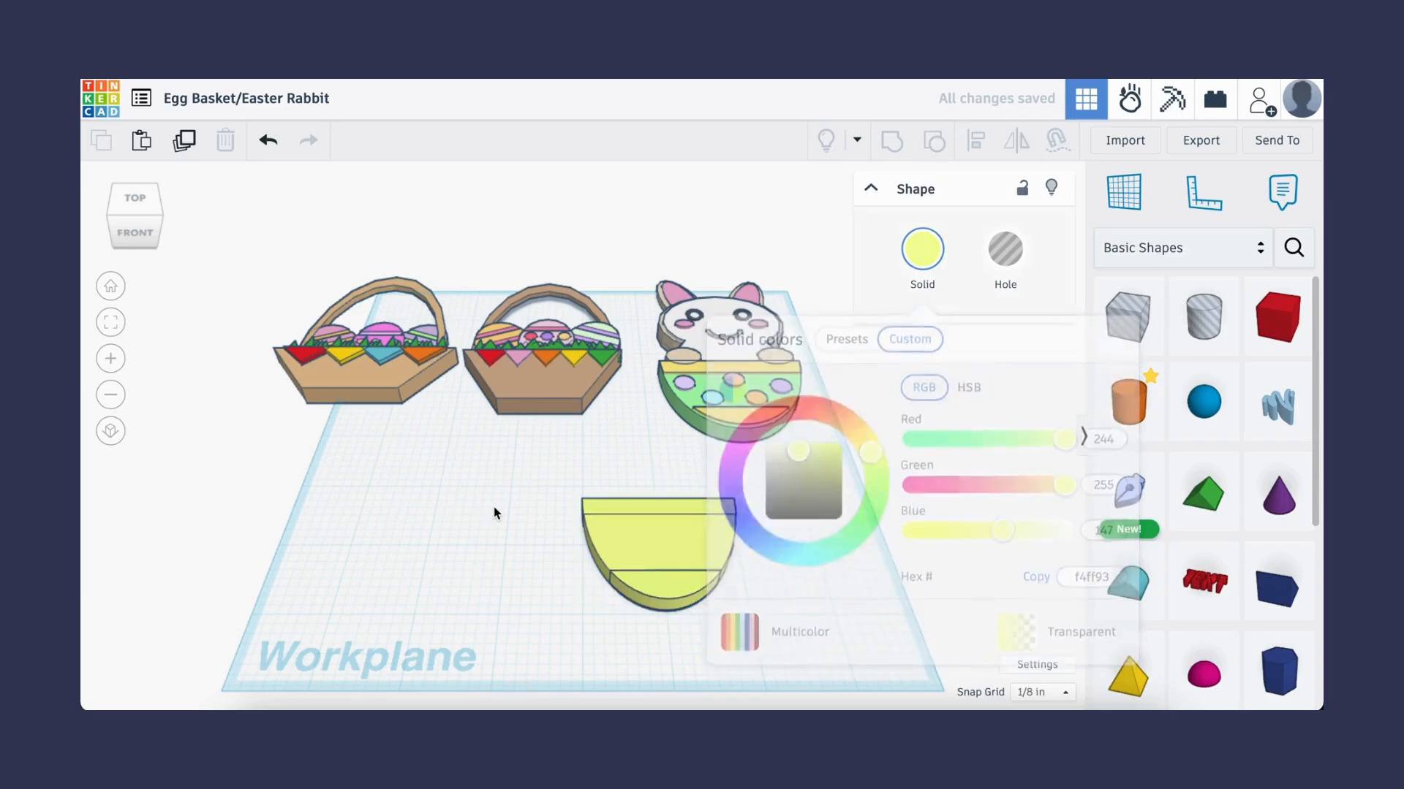
- Change the half-disc's custom color to light green, hex a9ff99, on the color wheel
click(922, 249)
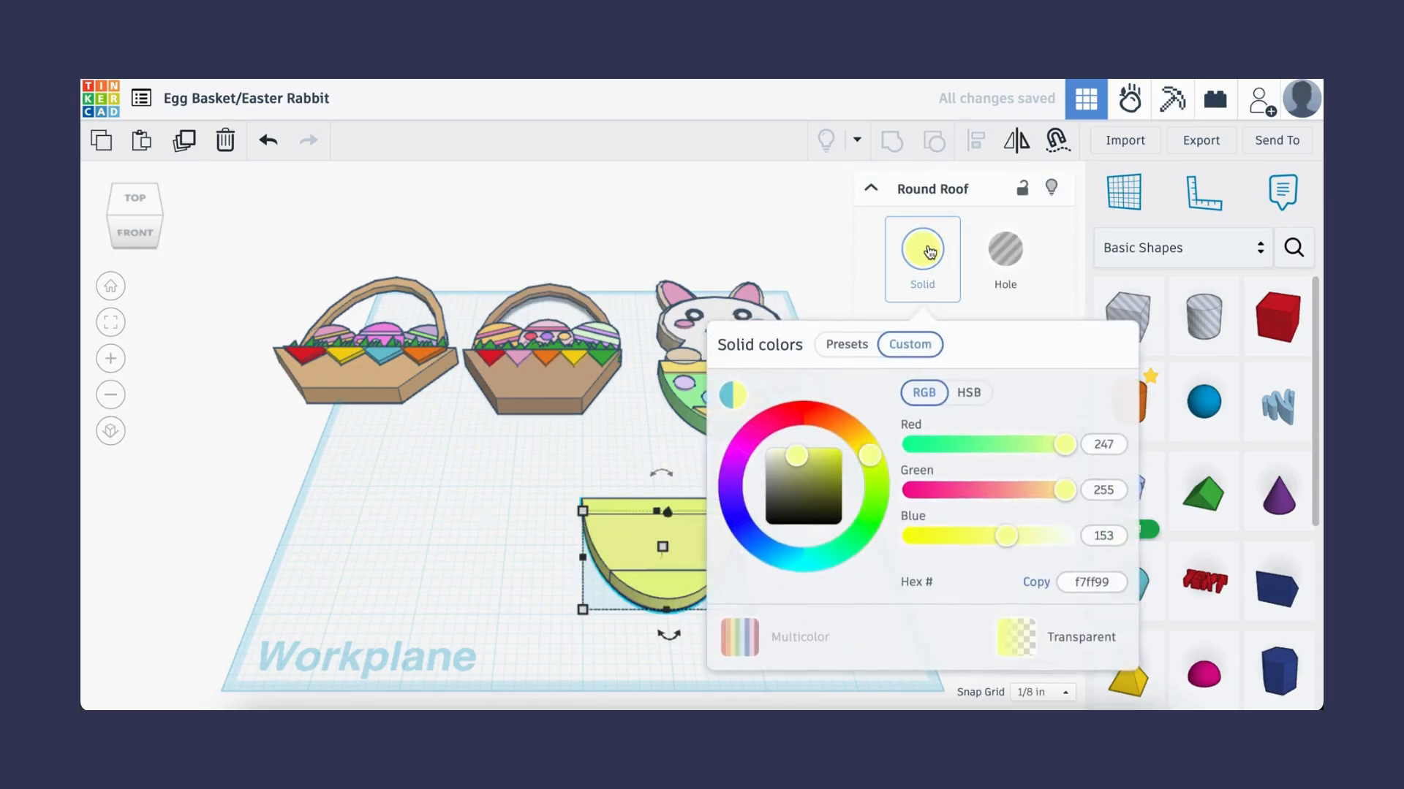
drag(868, 501, 871, 512)
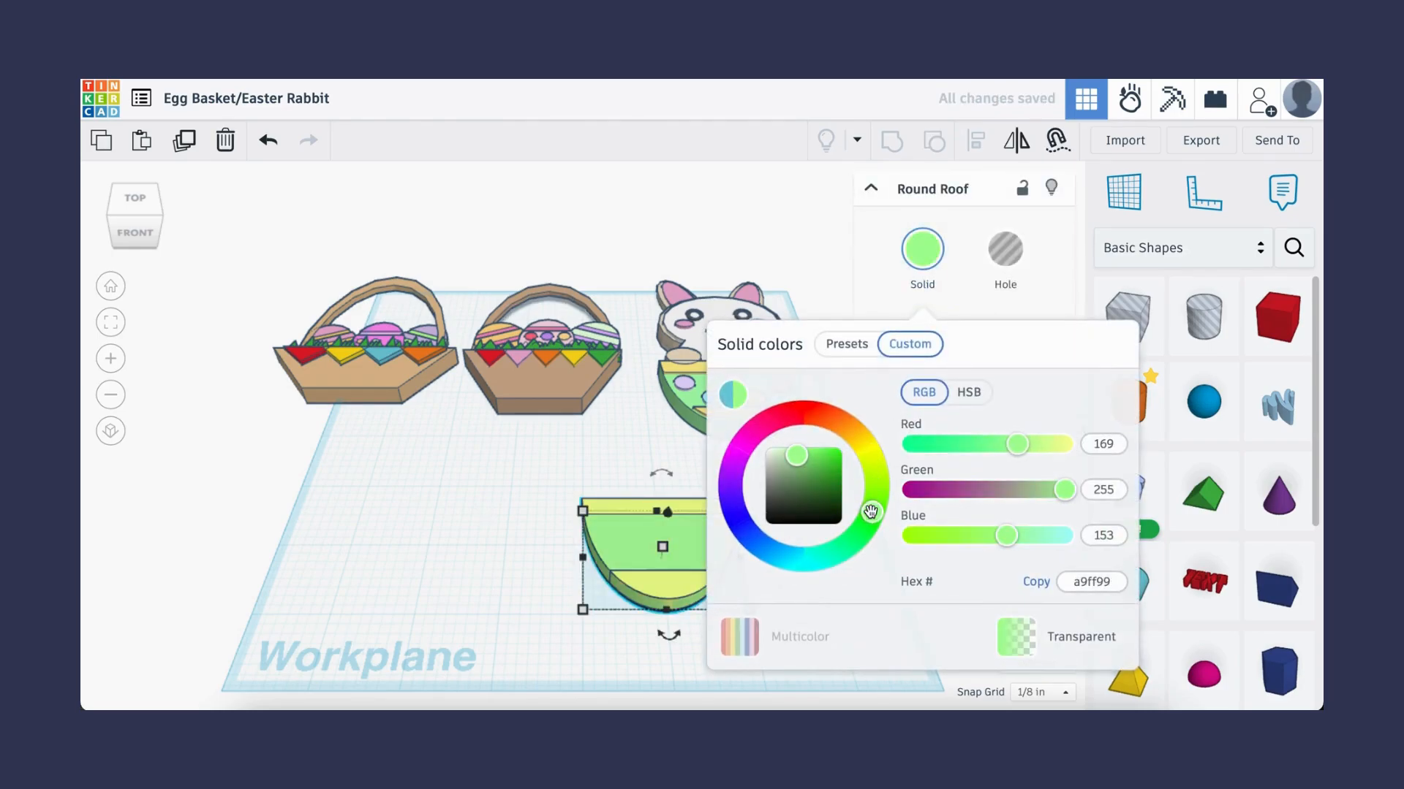
- Place a small quarter-inch cylinder on the upper left of the green half-disc
click(407, 502)
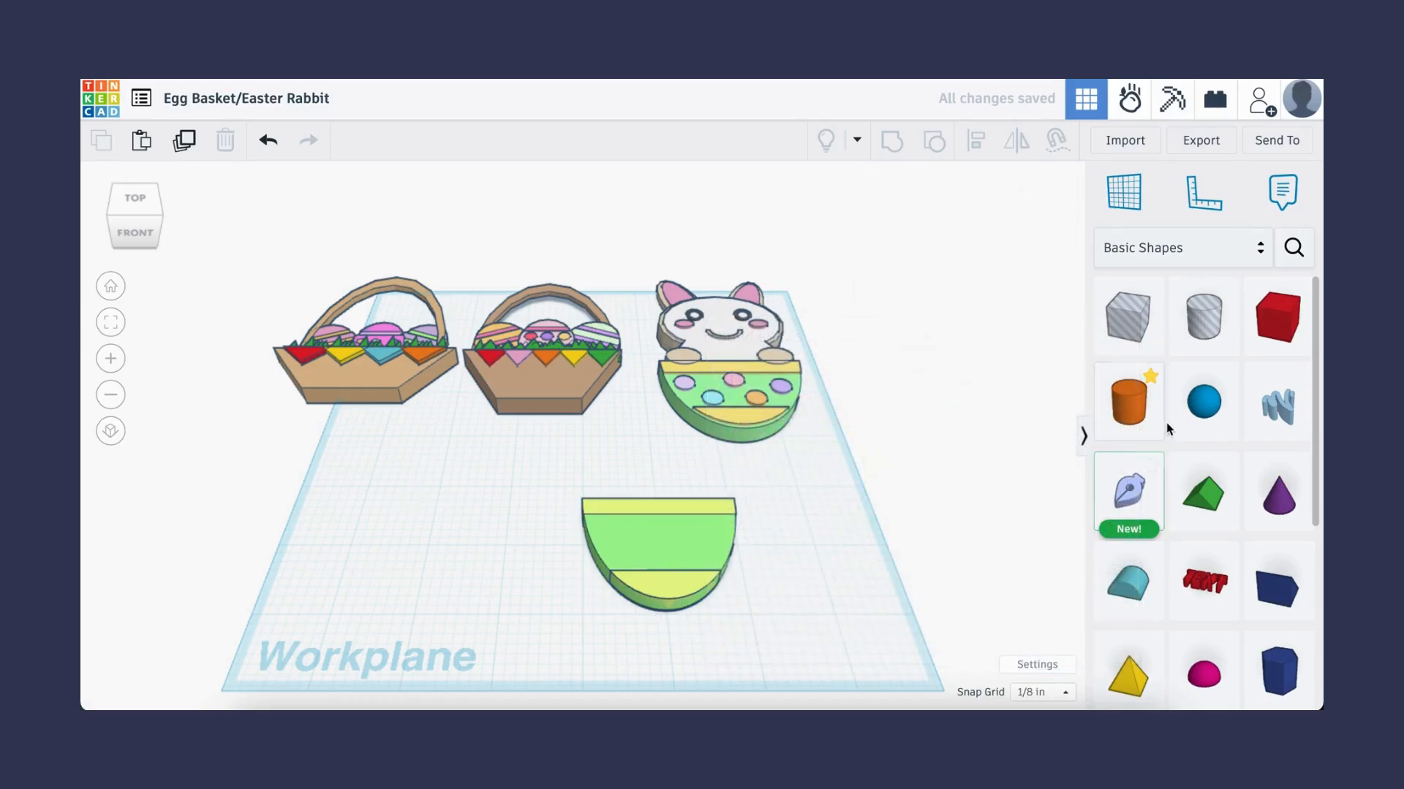
drag(1129, 402, 438, 535)
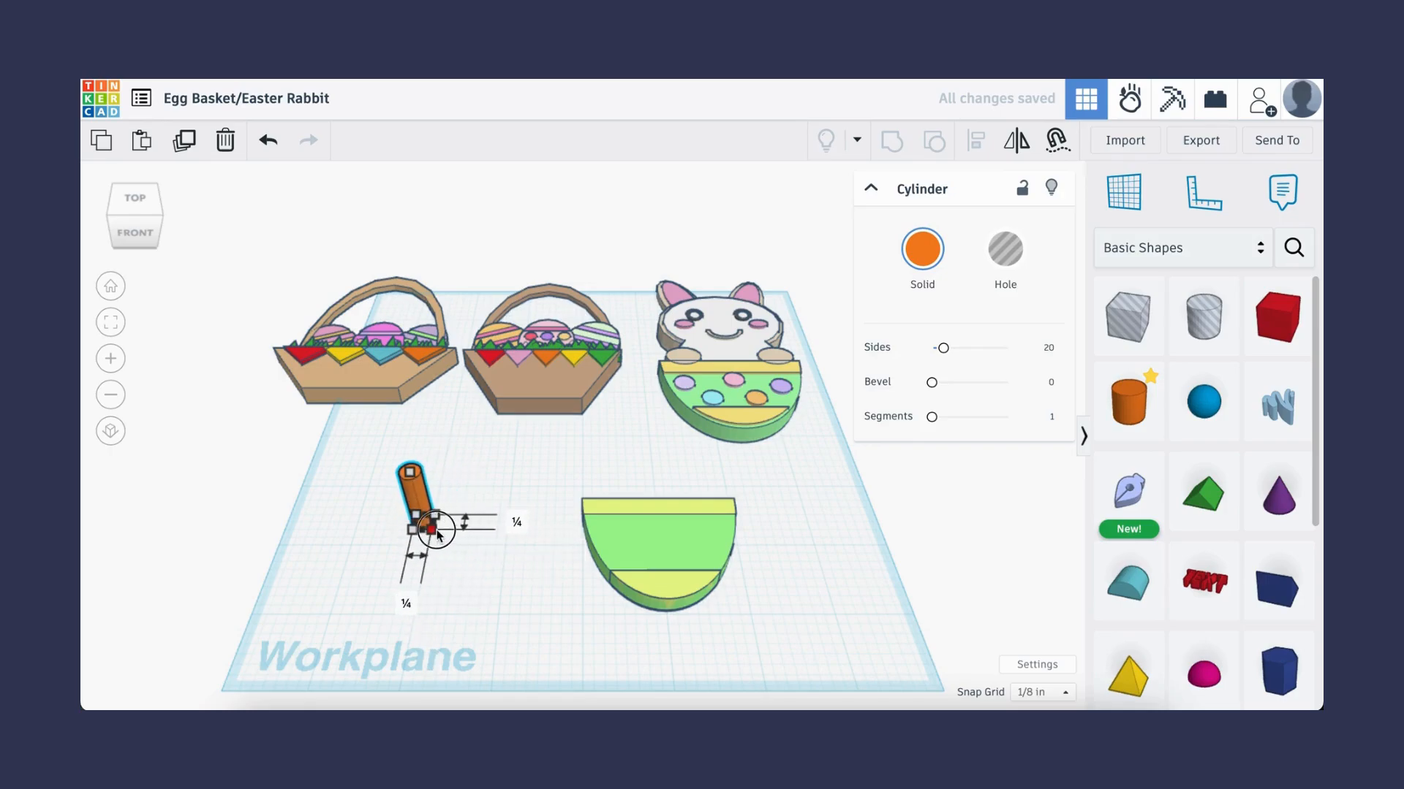
drag(411, 475, 616, 544)
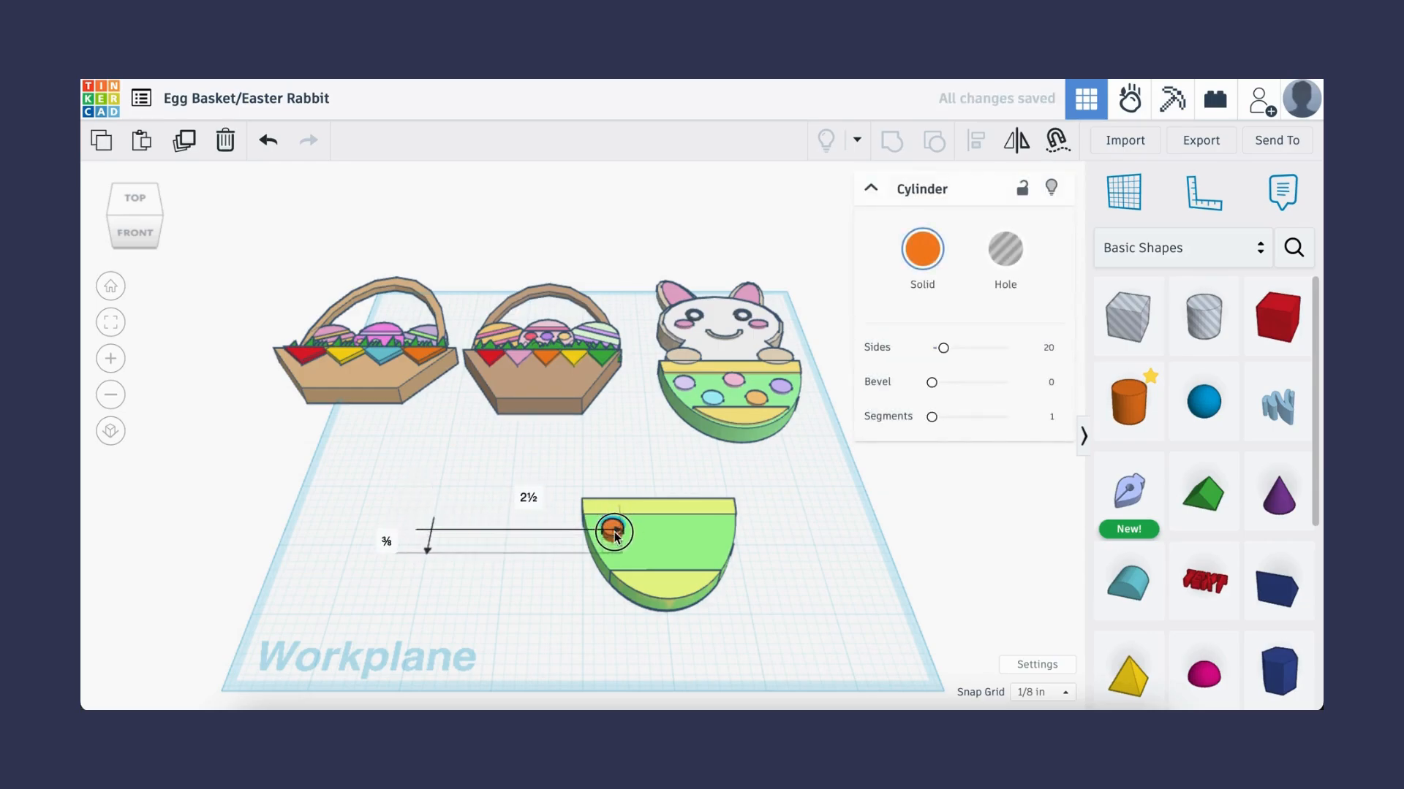
scroll(612, 532, up, 5)
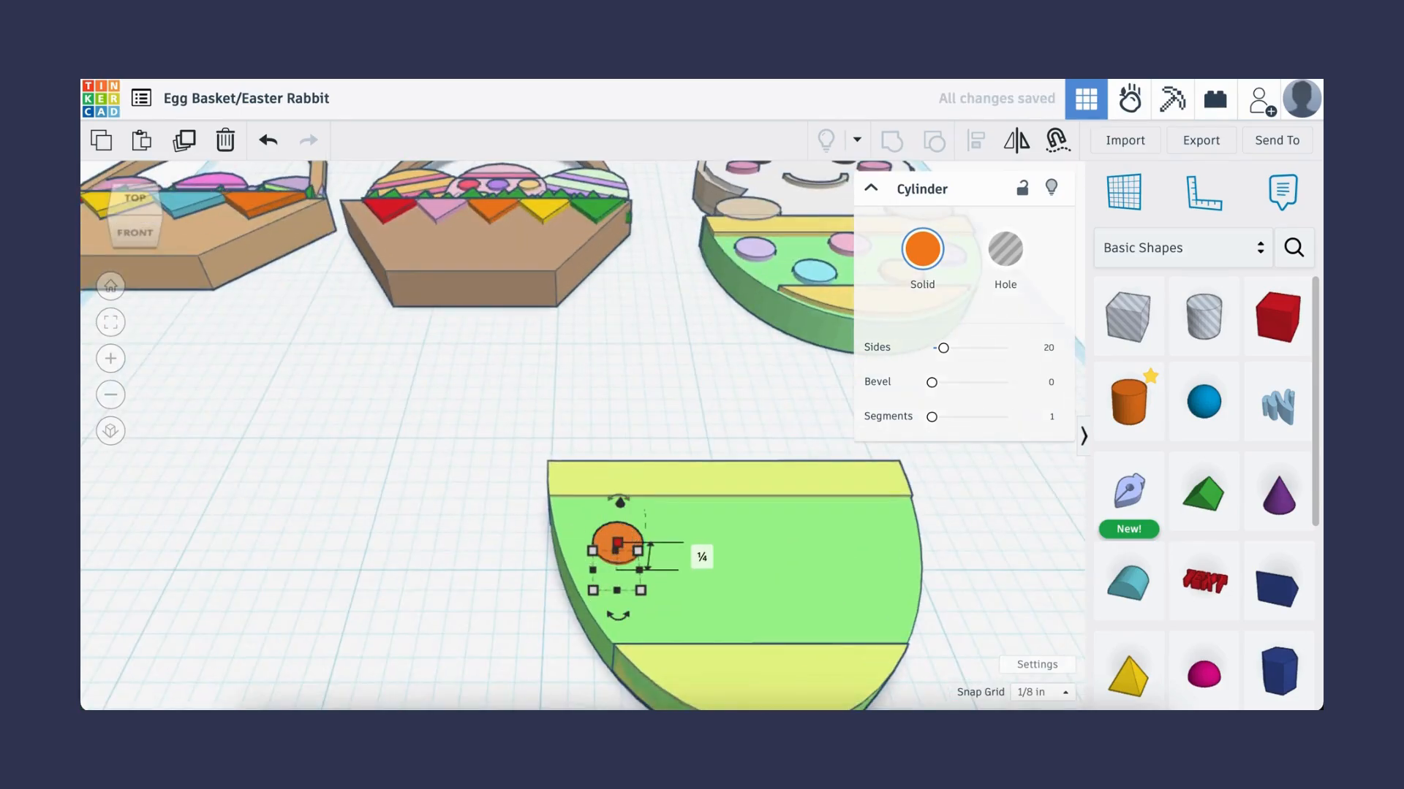
- Duplicate the cylinder into five dots, three in an upper row and two below, spread across the green area
key(ctrl+d)
key(Right)
key(Right)
key(Right)
key(Right)
key(Right)
key(ctrl+d)
key(Right)
key(Right)
key(Right)
key(Right)
key(Right)
key(Right)
drag(887, 547, 836, 608)
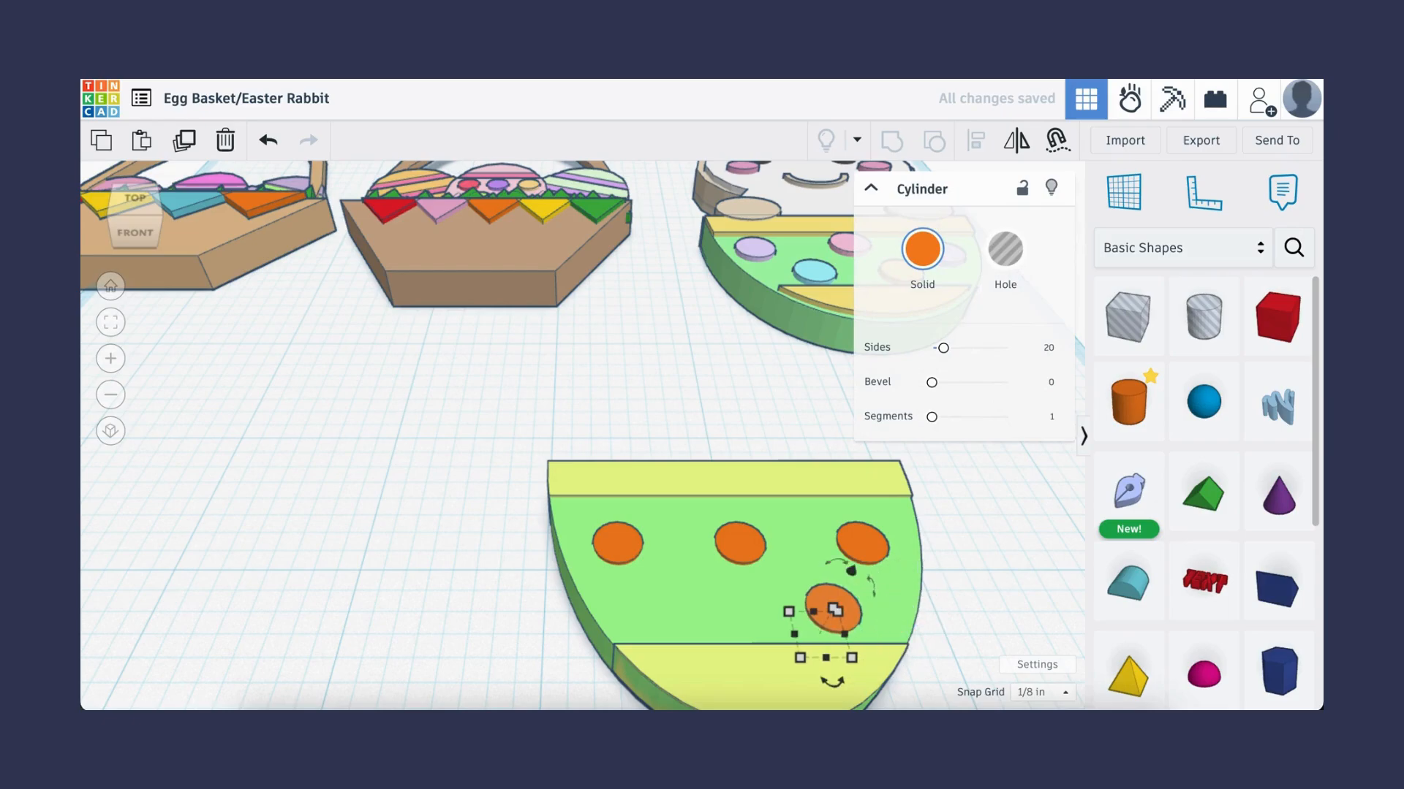
key(Left)
key(ctrl+d)
key(Left)
key(Left)
key(Left)
key(Left)
key(Left)
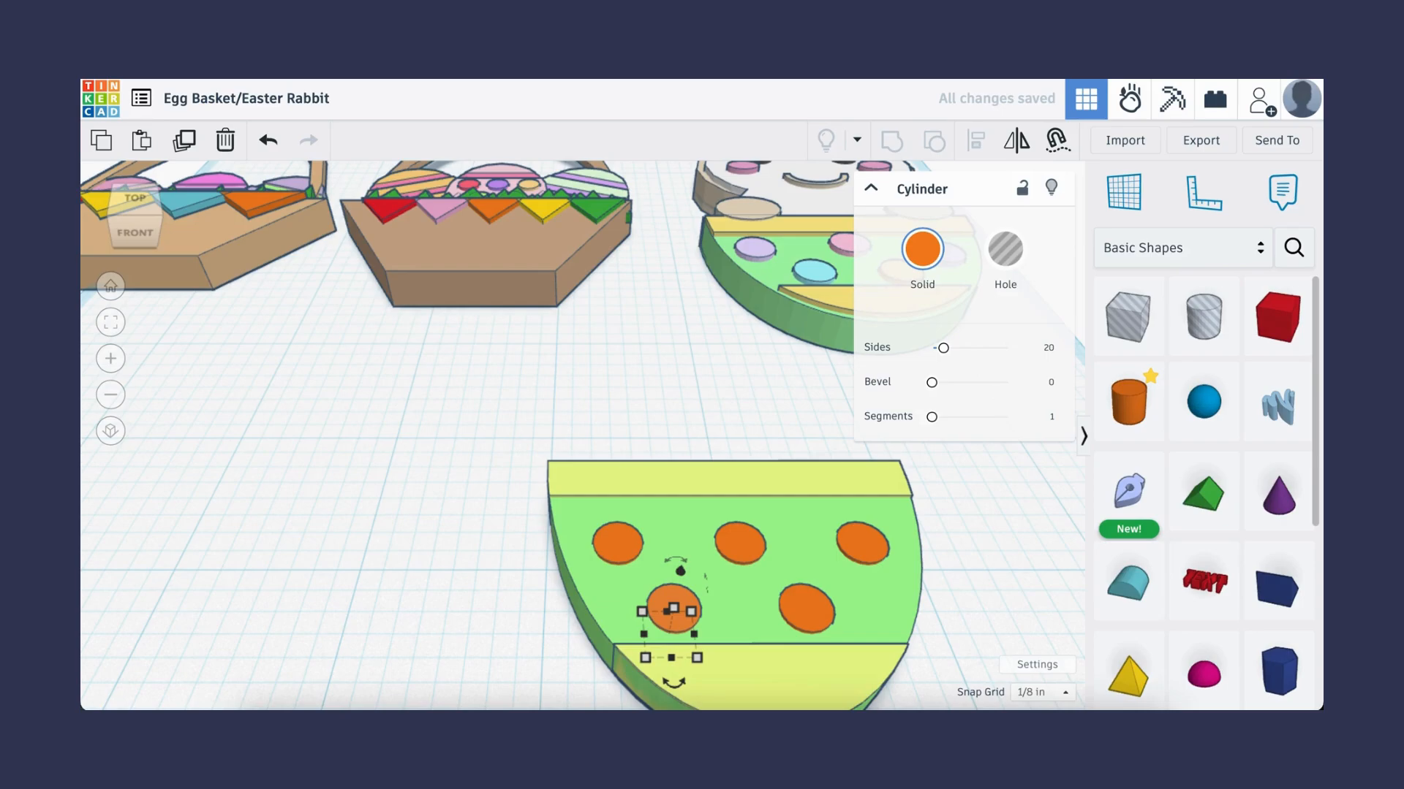
- Color the first three dots lavender, light blue and peach from the preset colors
click(616, 543)
click(922, 250)
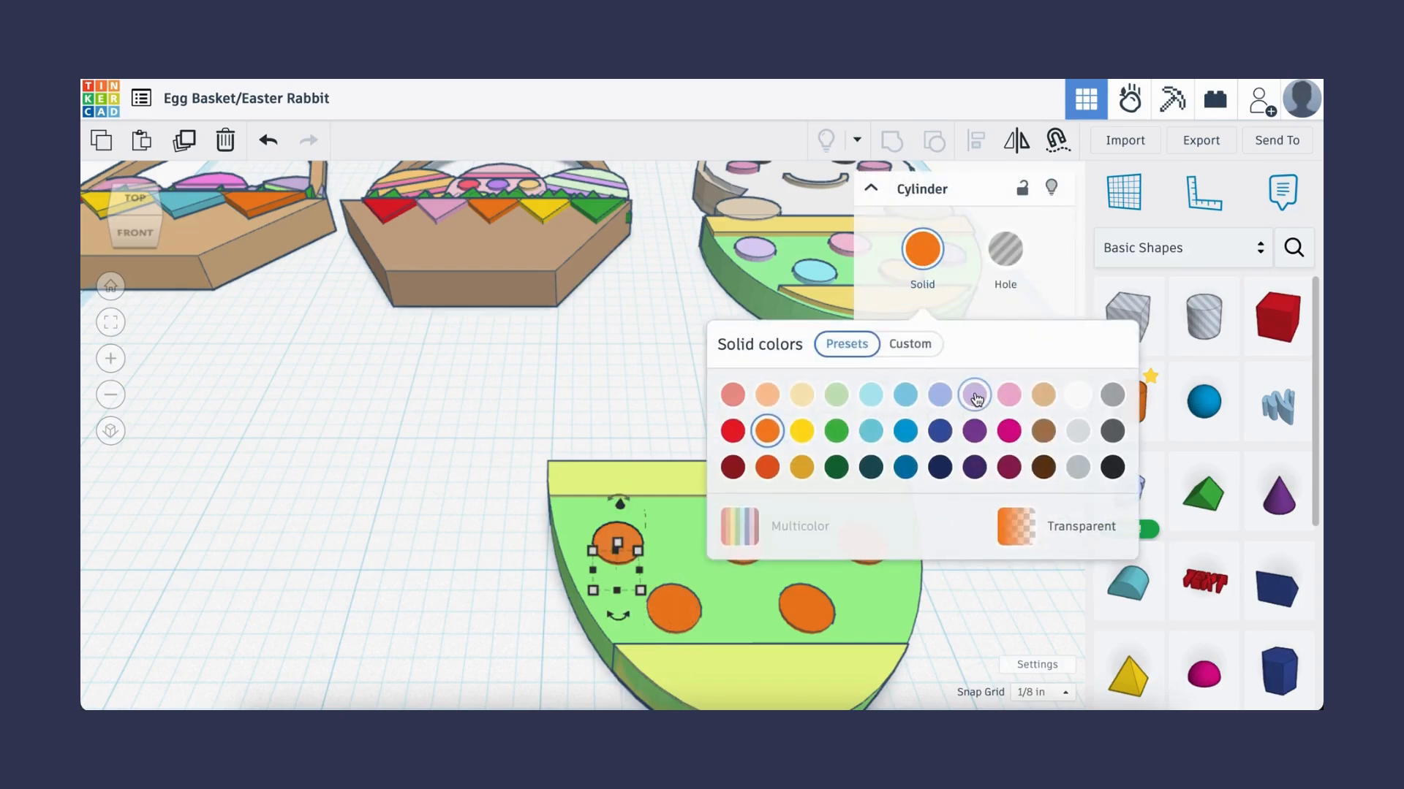
click(974, 392)
click(677, 608)
click(922, 250)
click(871, 393)
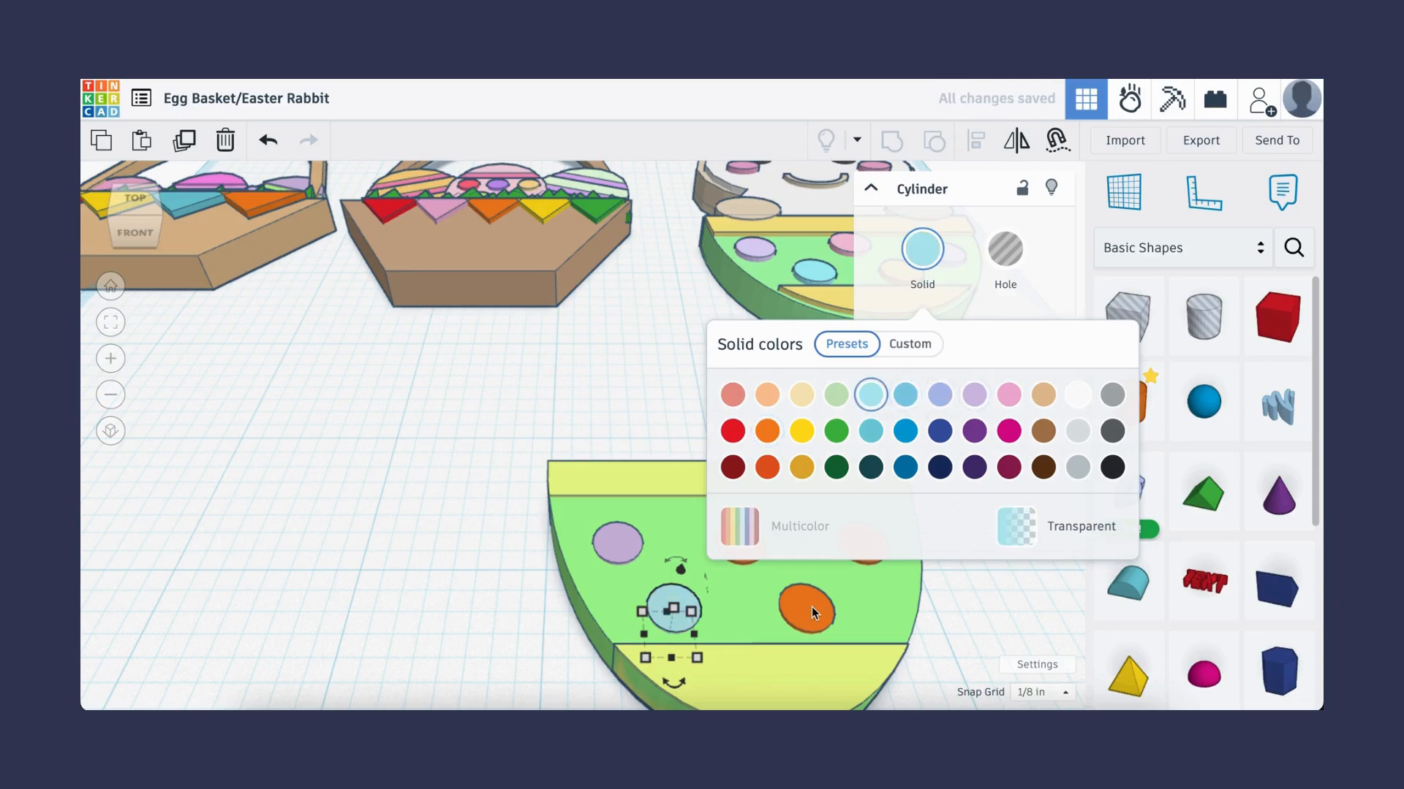
click(811, 607)
click(941, 249)
click(767, 392)
- Color the remaining two dots pink and periwinkle from the preset colors
click(737, 541)
click(923, 250)
click(1009, 393)
click(860, 542)
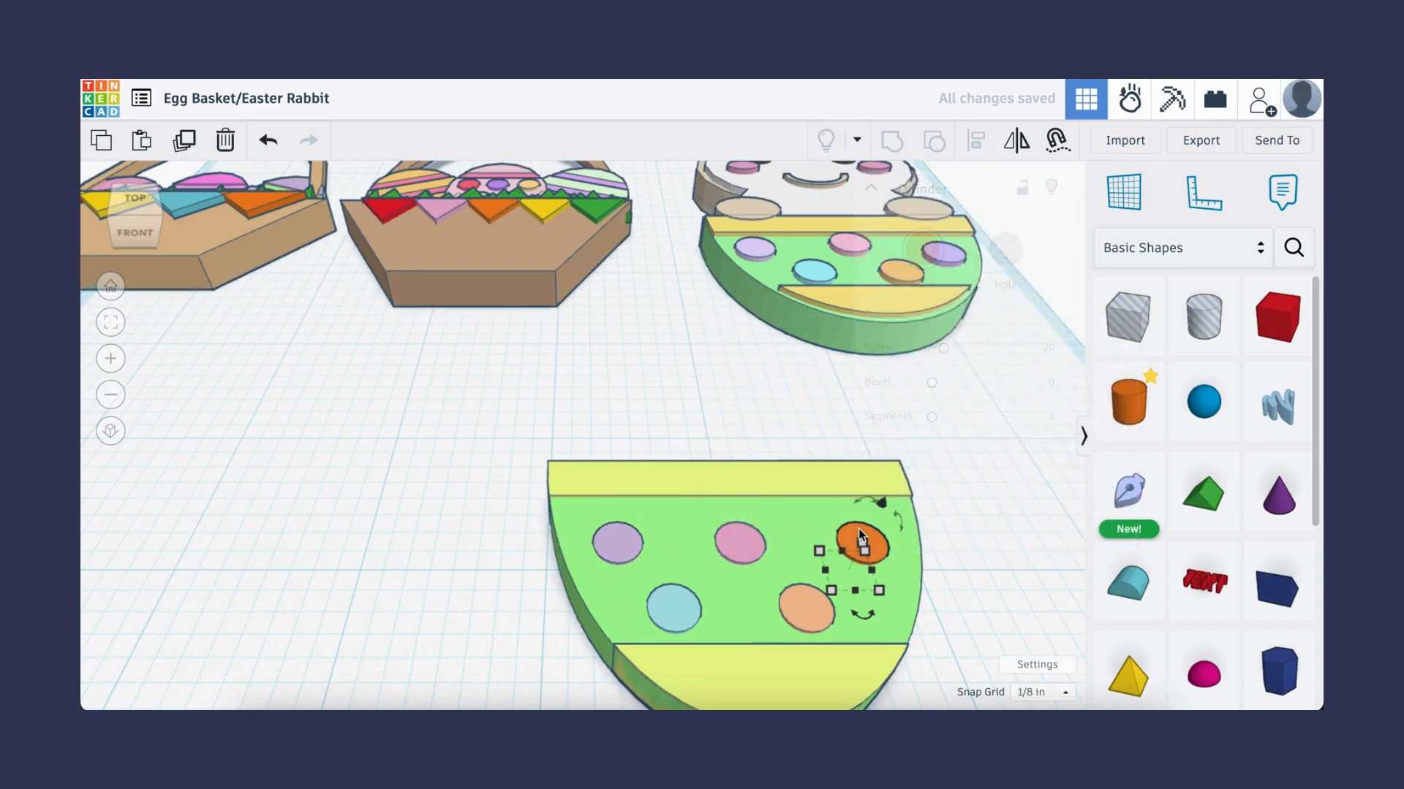
click(913, 254)
click(940, 392)
click(489, 567)
- Select the whole dotted egg half and move it to the front-left of the workplane
scroll(490, 569, down, 4)
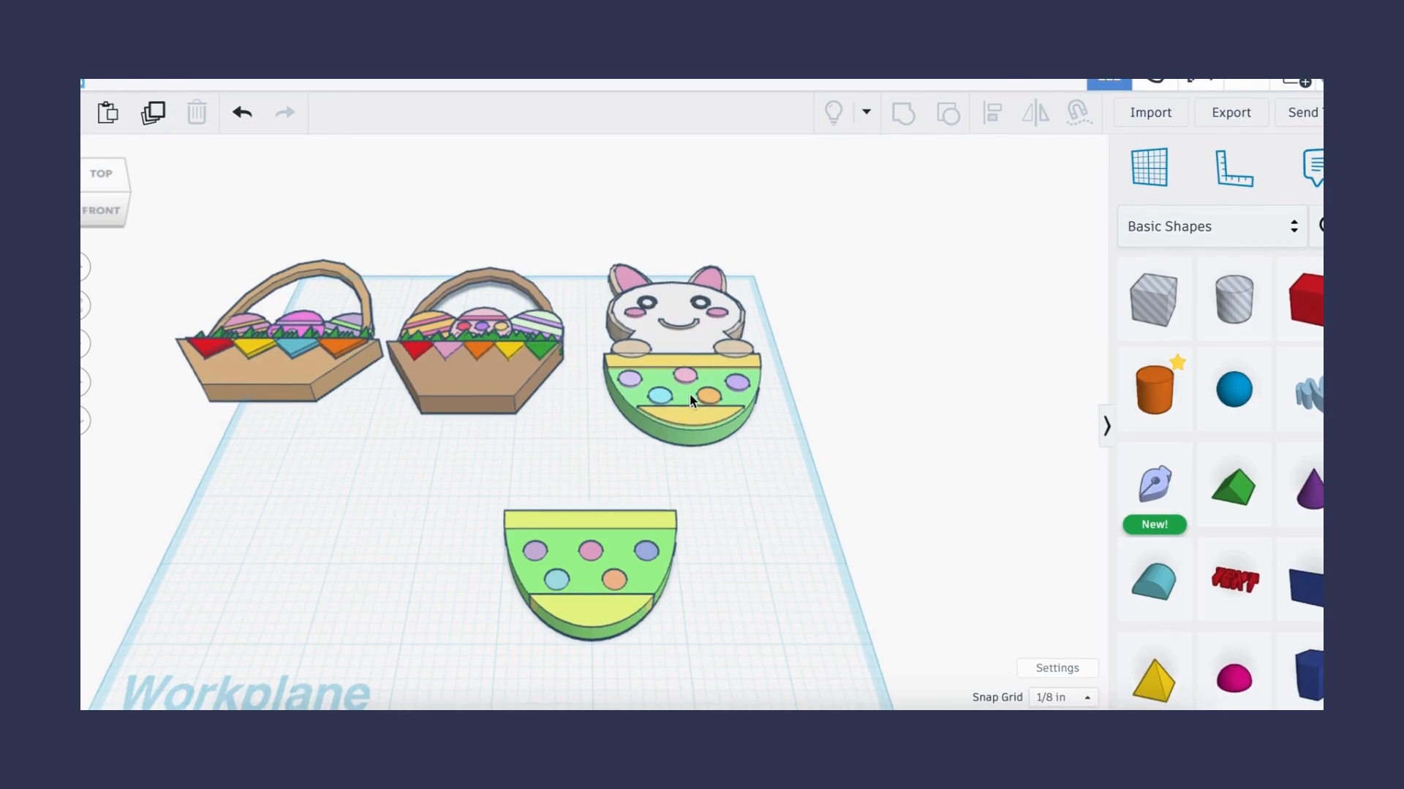
drag(506, 482, 694, 592)
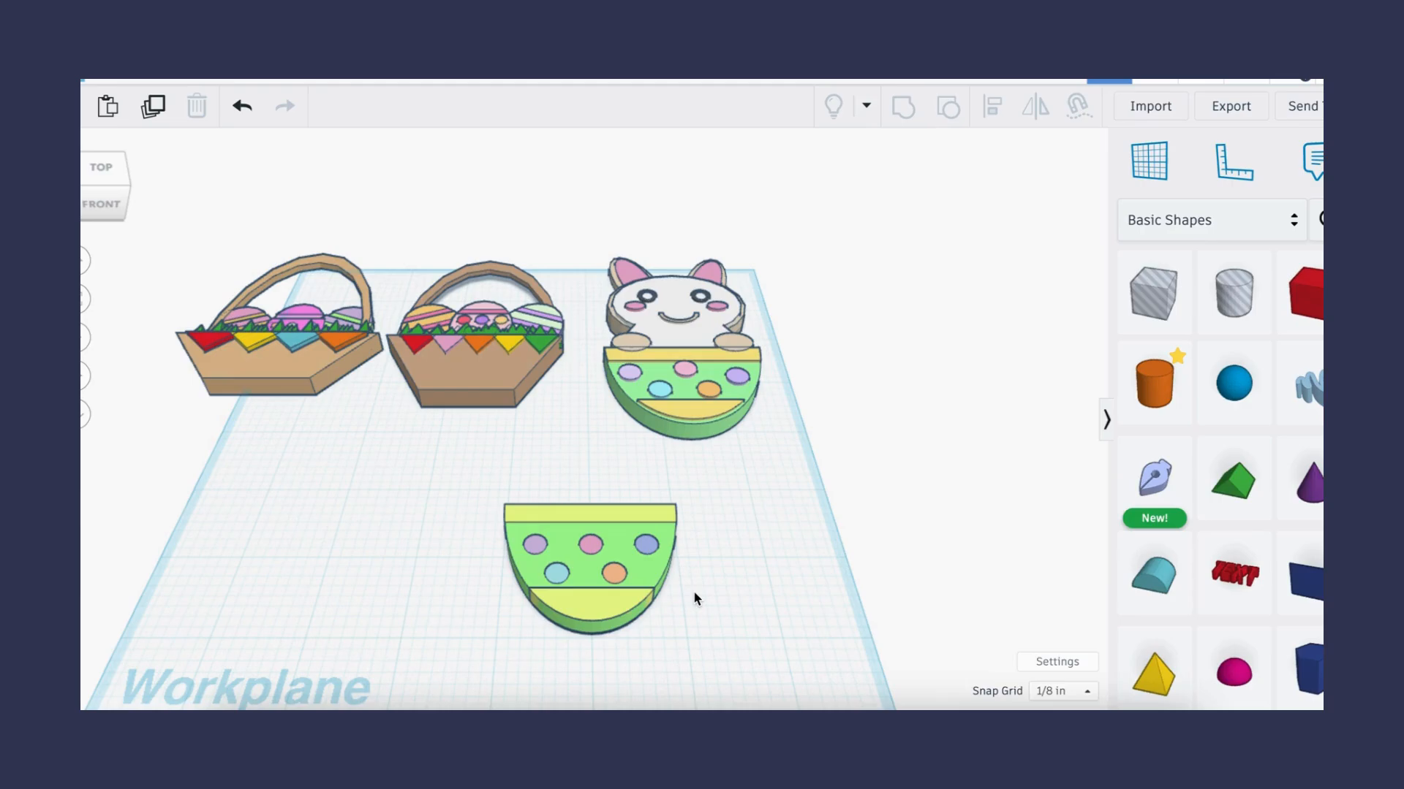
drag(671, 605, 454, 485)
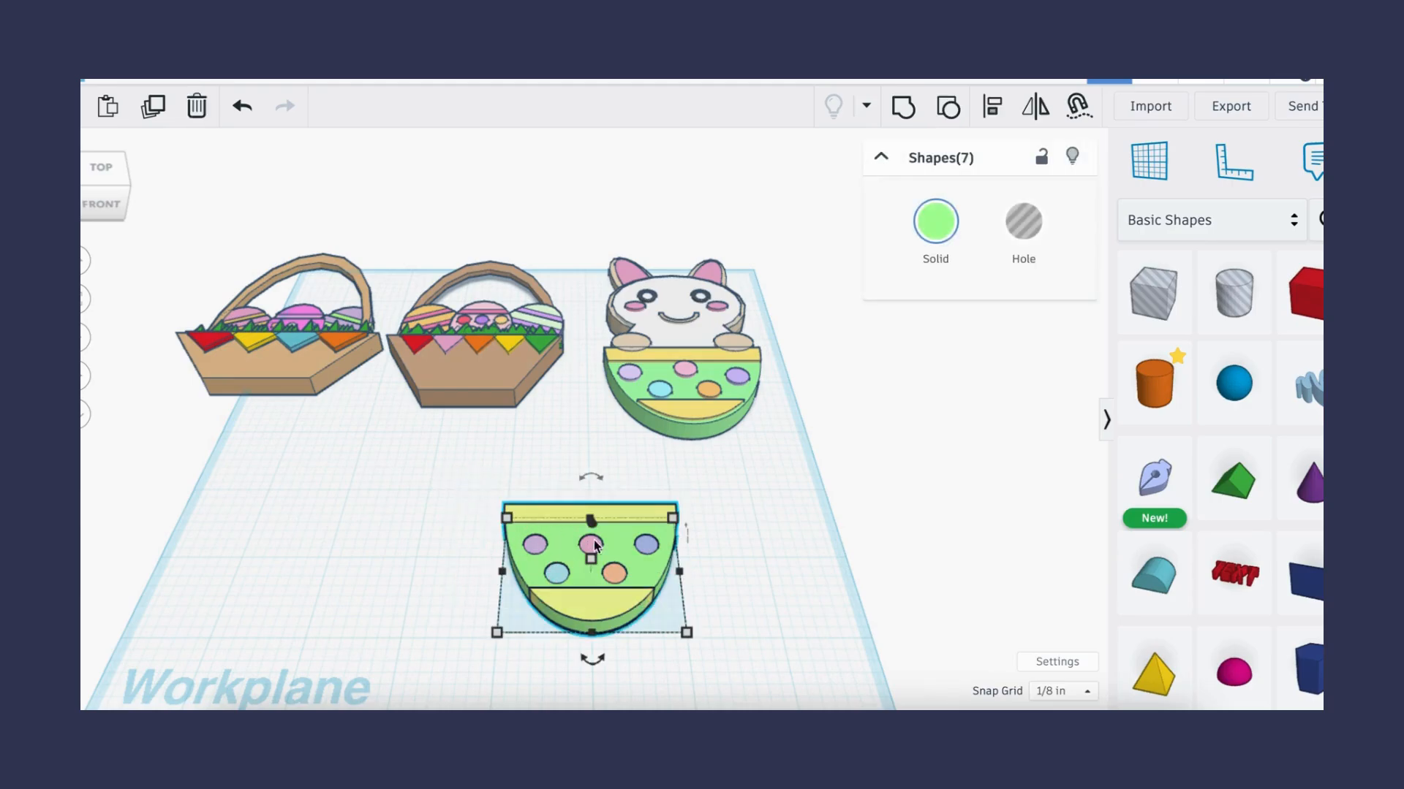
drag(645, 587, 326, 543)
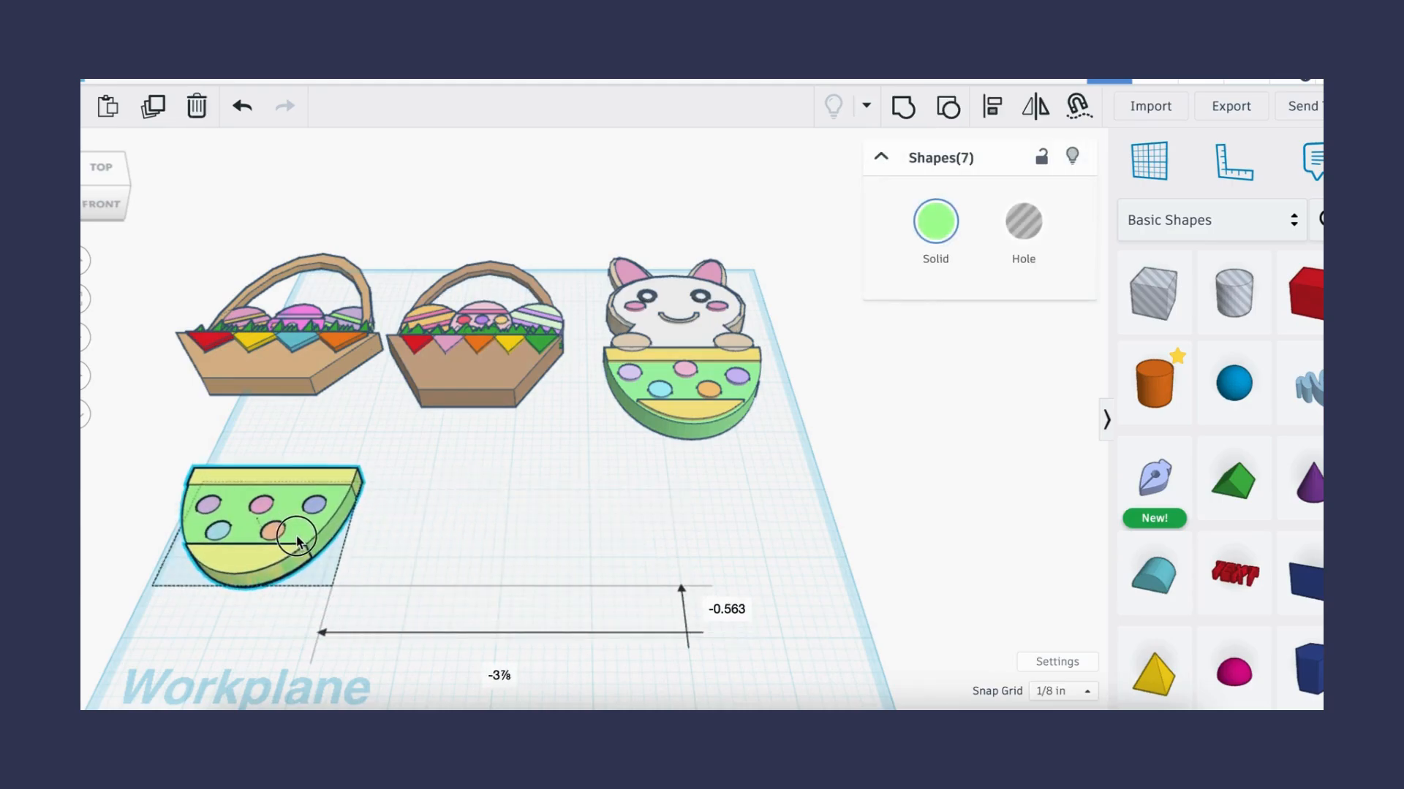
click(490, 541)
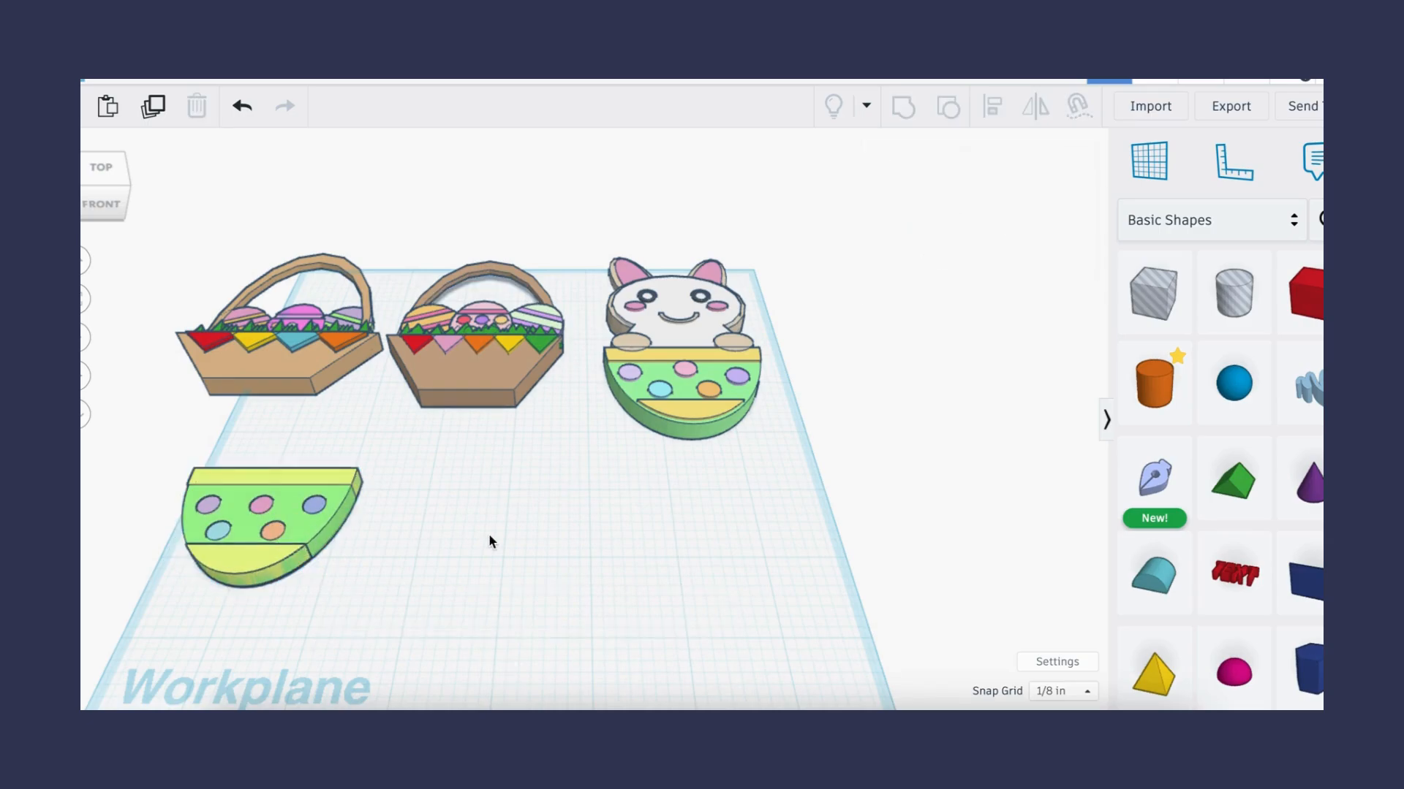
- Place two new cylinders on the workplane beside the egg half
click(1148, 381)
click(538, 516)
click(1153, 381)
click(716, 544)
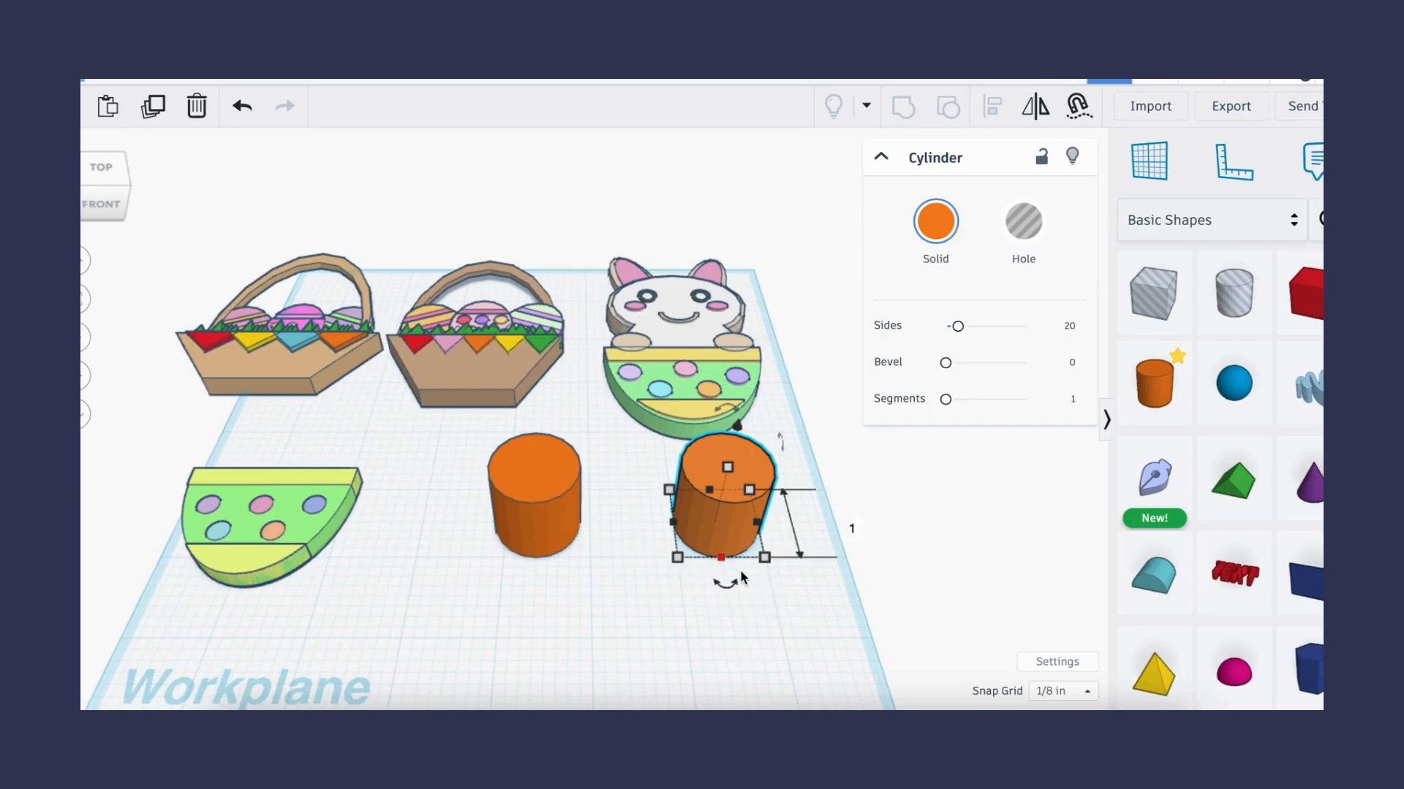
- Resize the right cylinder to 2 by 1.5 inches and 0.25 inches tall
click(735, 643)
text(2)
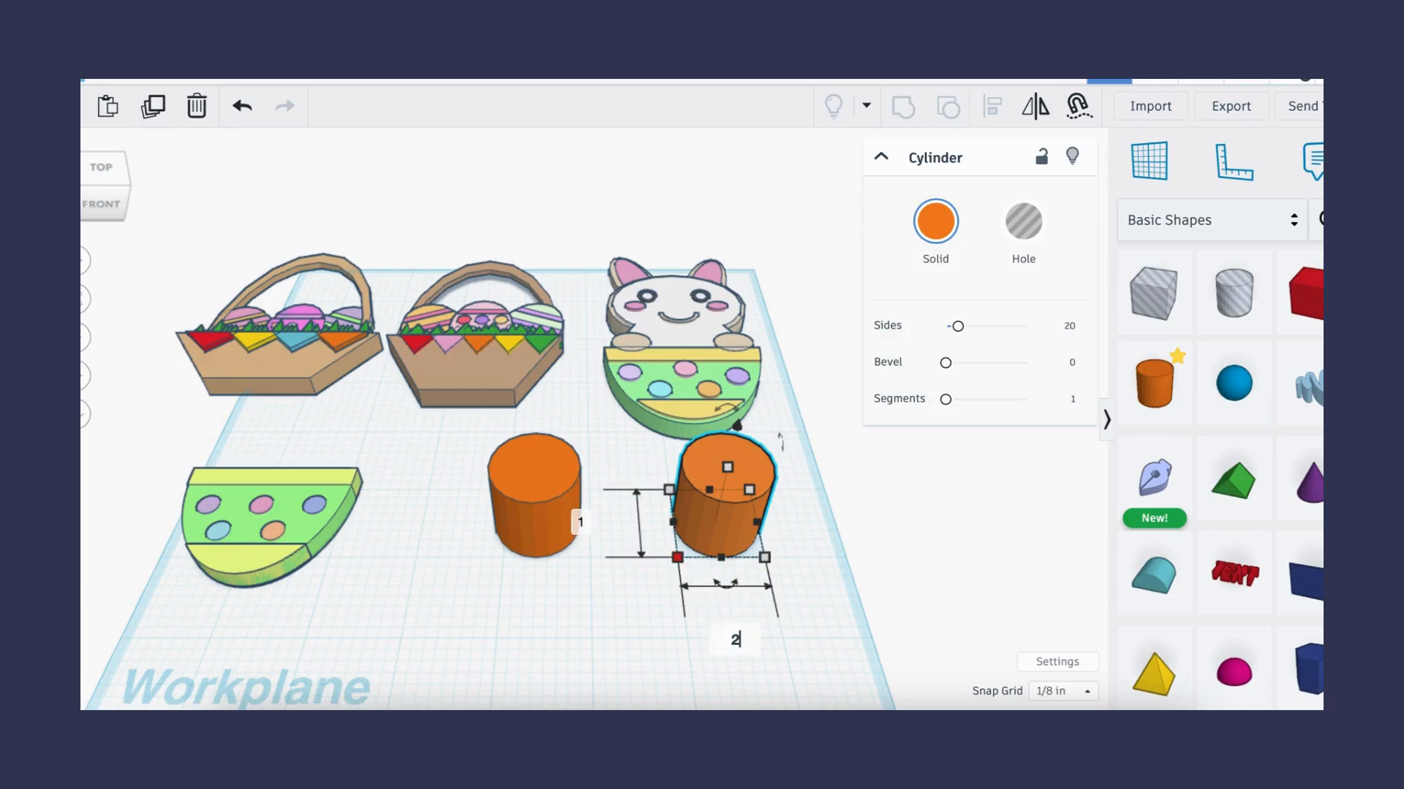
click(582, 522)
text(1)
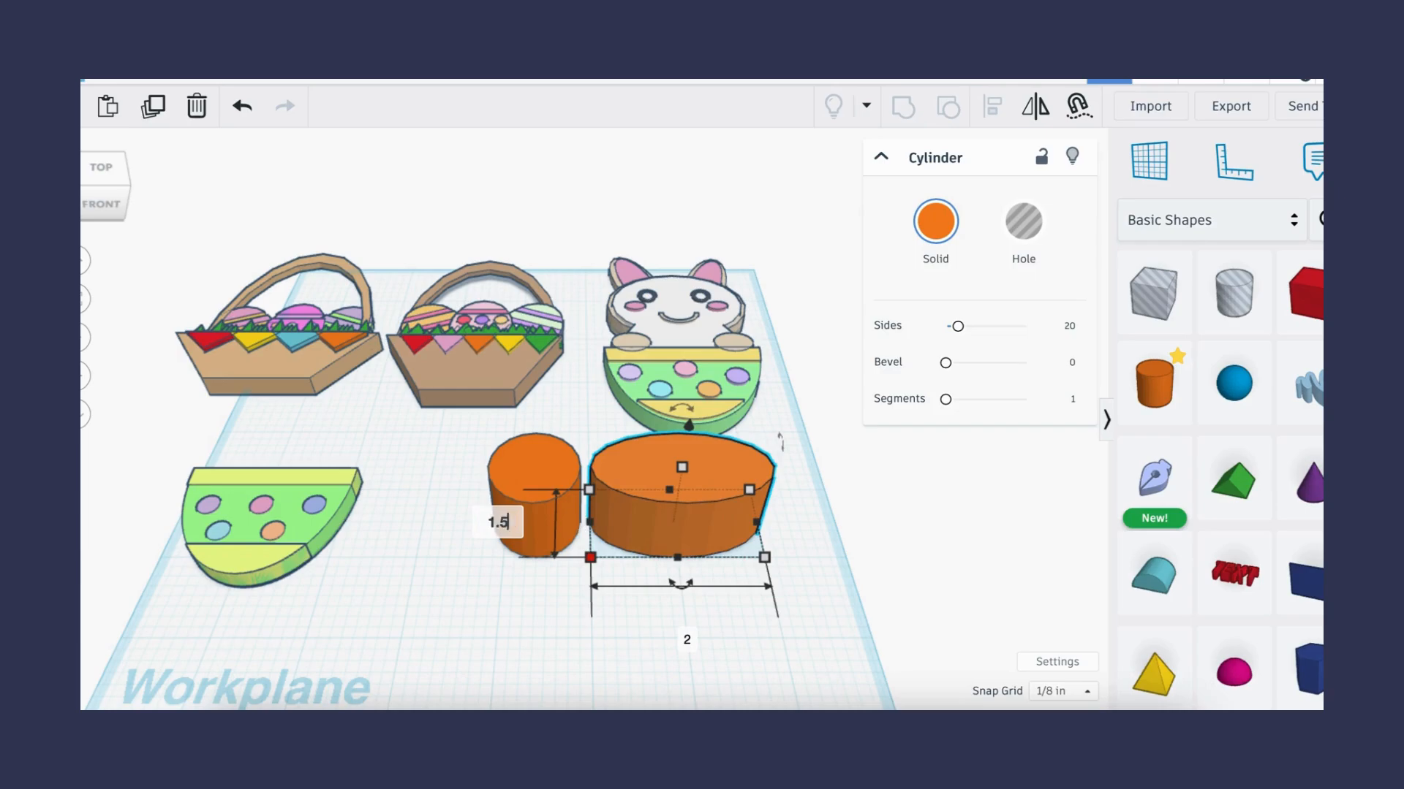
text(.5)
key(Return)
click(773, 513)
text(5)
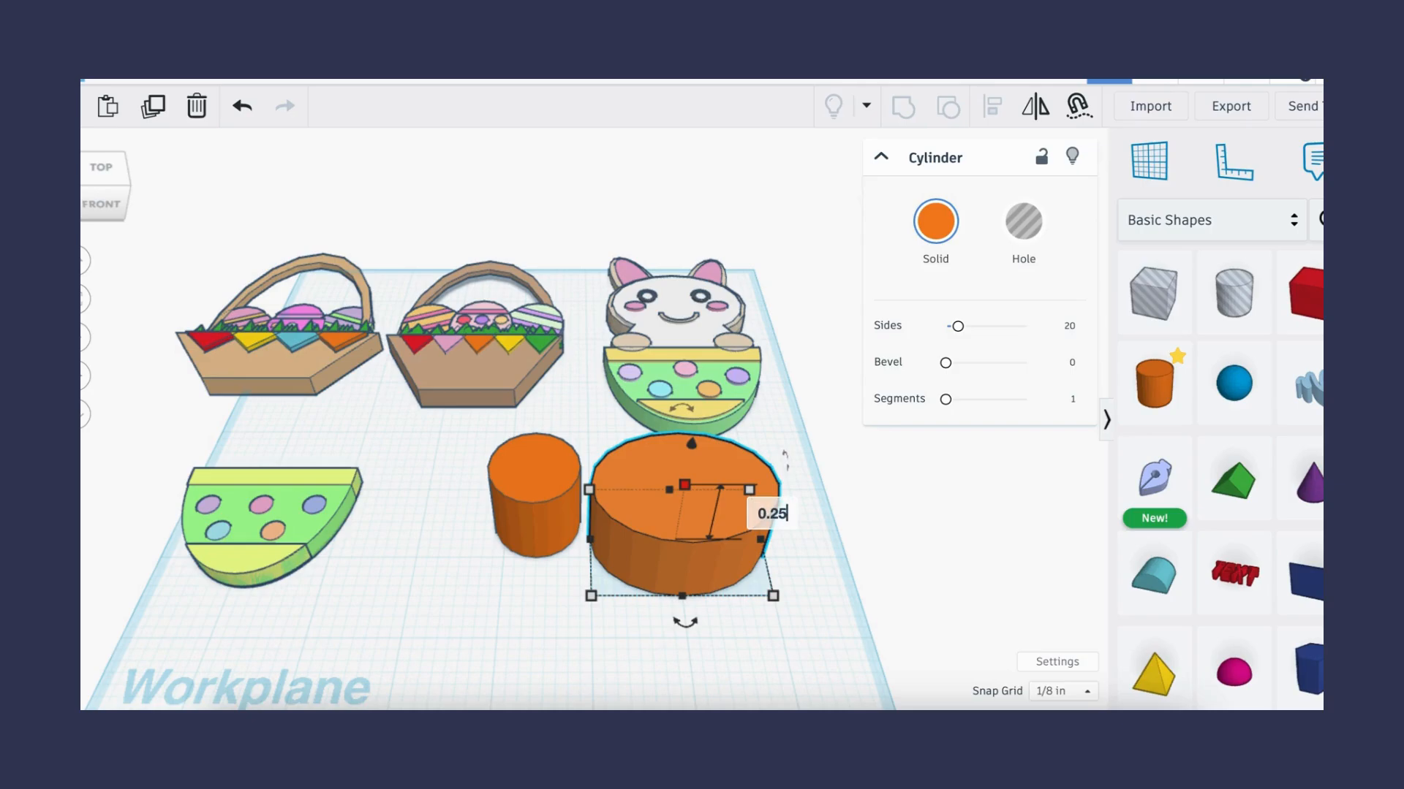
key(Return)
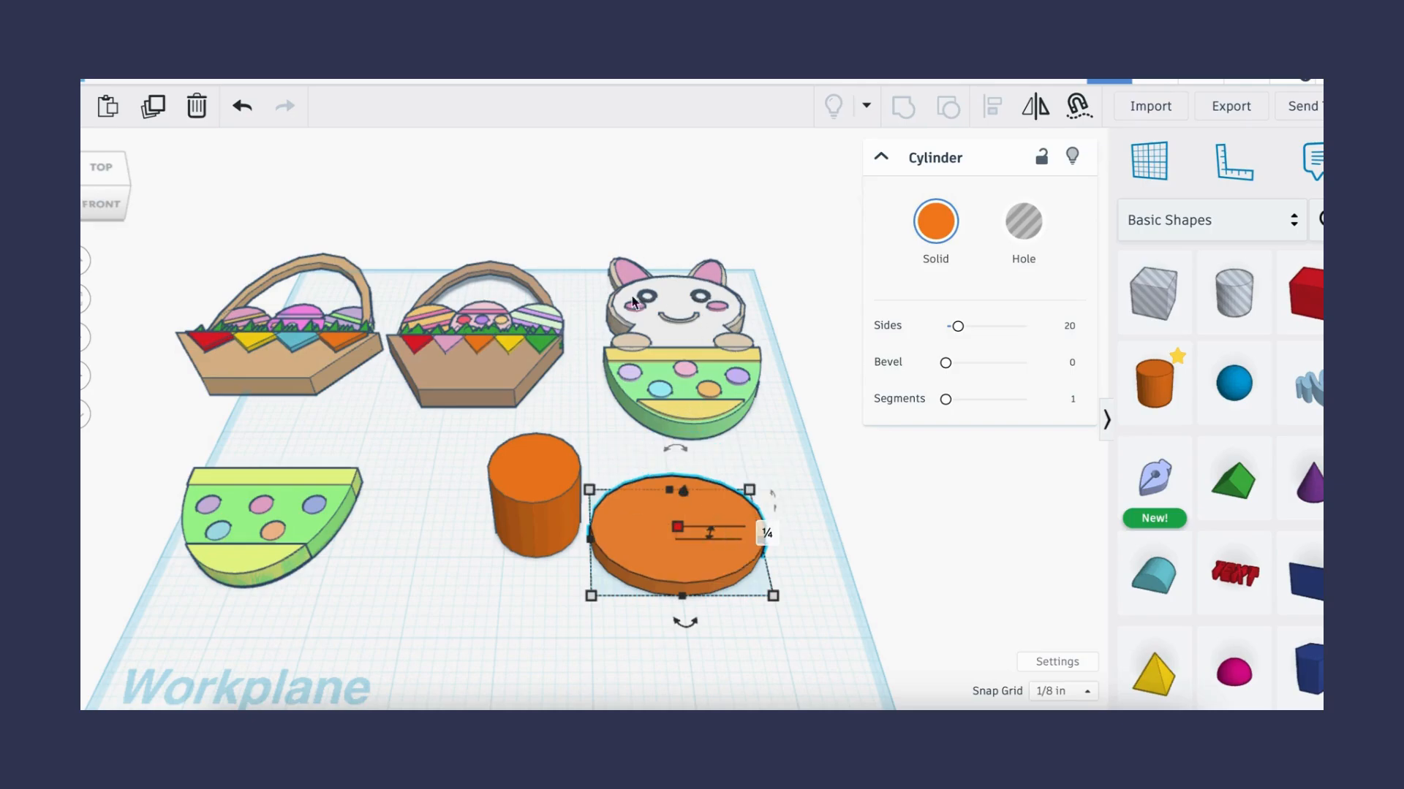
- Resize the left cylinder to 2 by 3 inches and 0.25 inches tall
click(535, 502)
drag(534, 504, 489, 531)
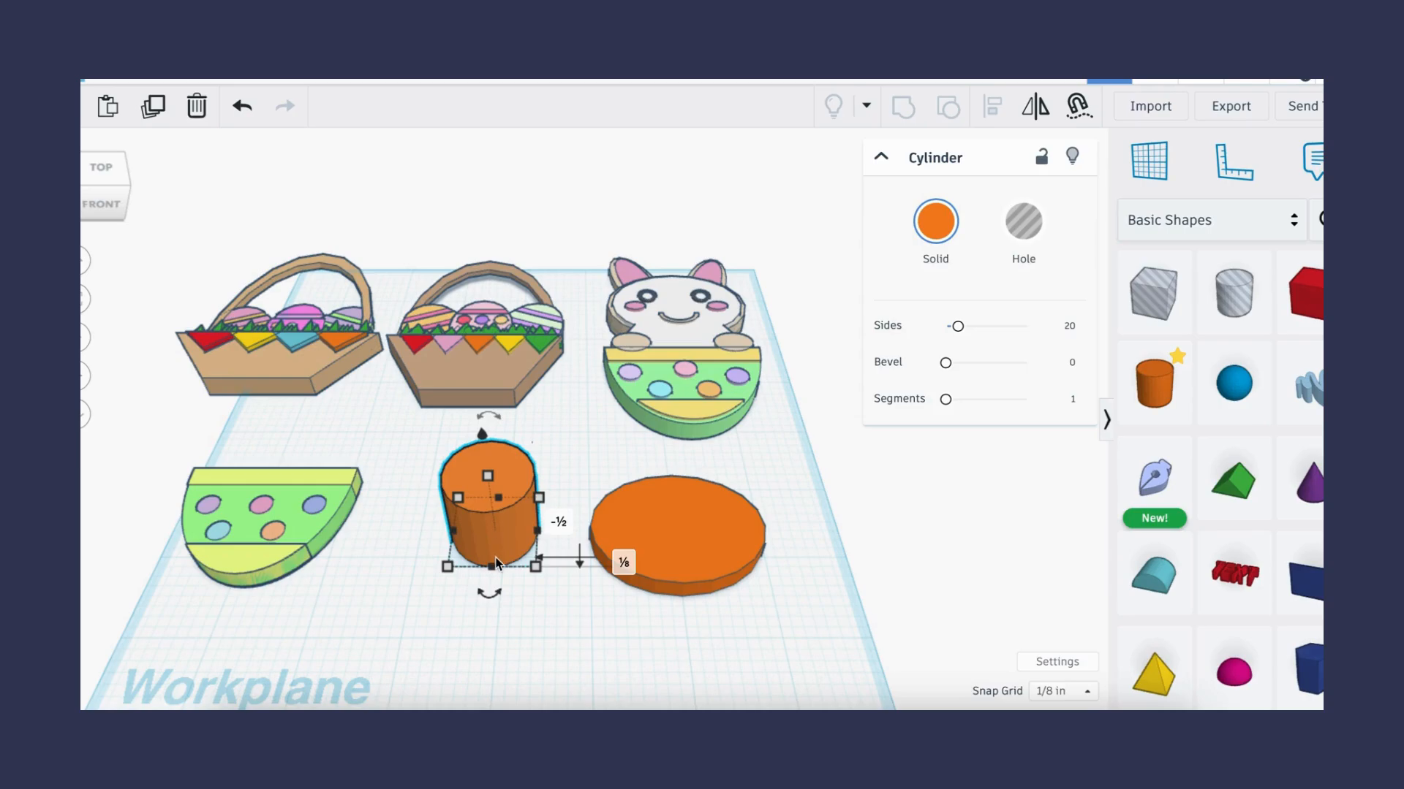
mouse_move(536, 568)
click(480, 651)
text(2)
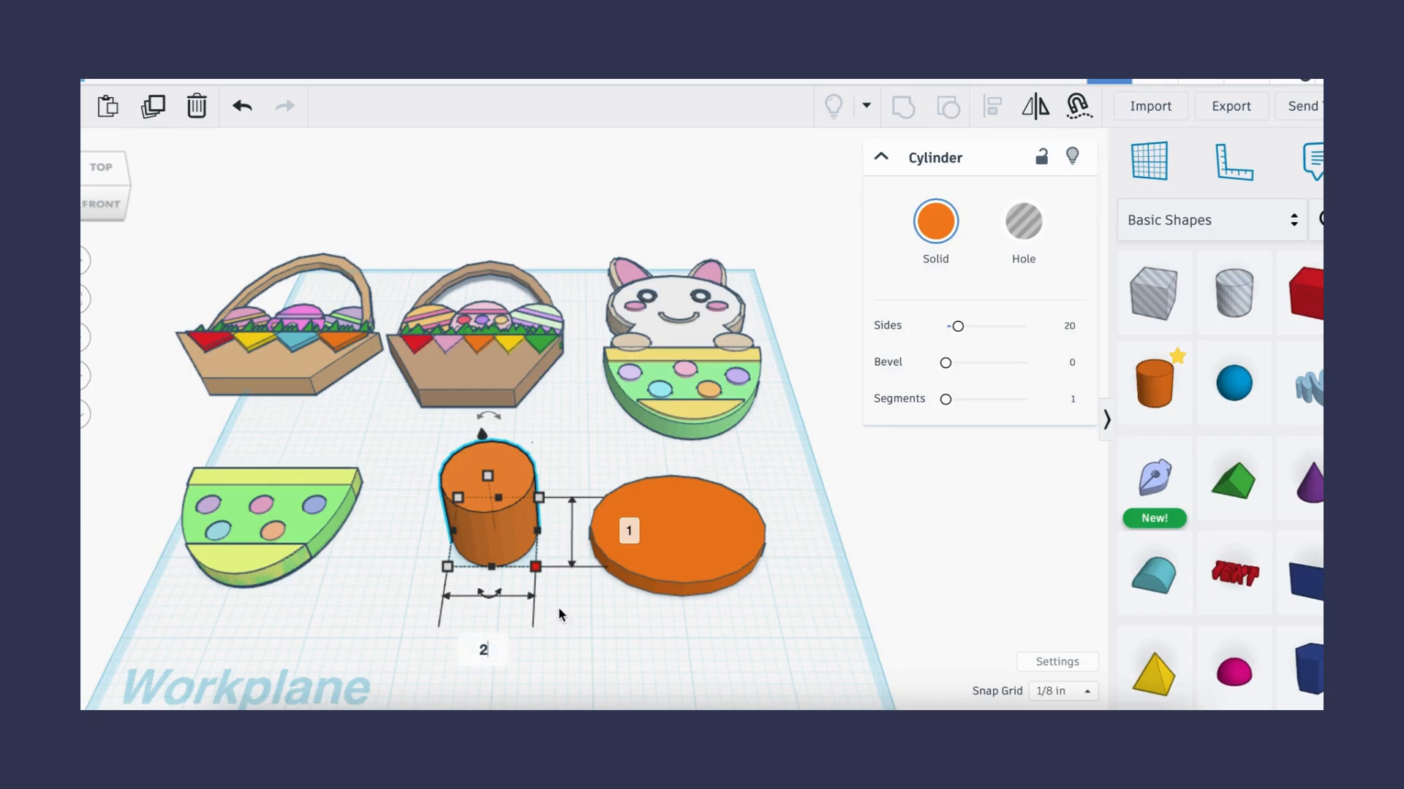
key(Return)
click(714, 532)
text(3)
key(Return)
mouse_move(529, 550)
click(623, 579)
text(0.25)
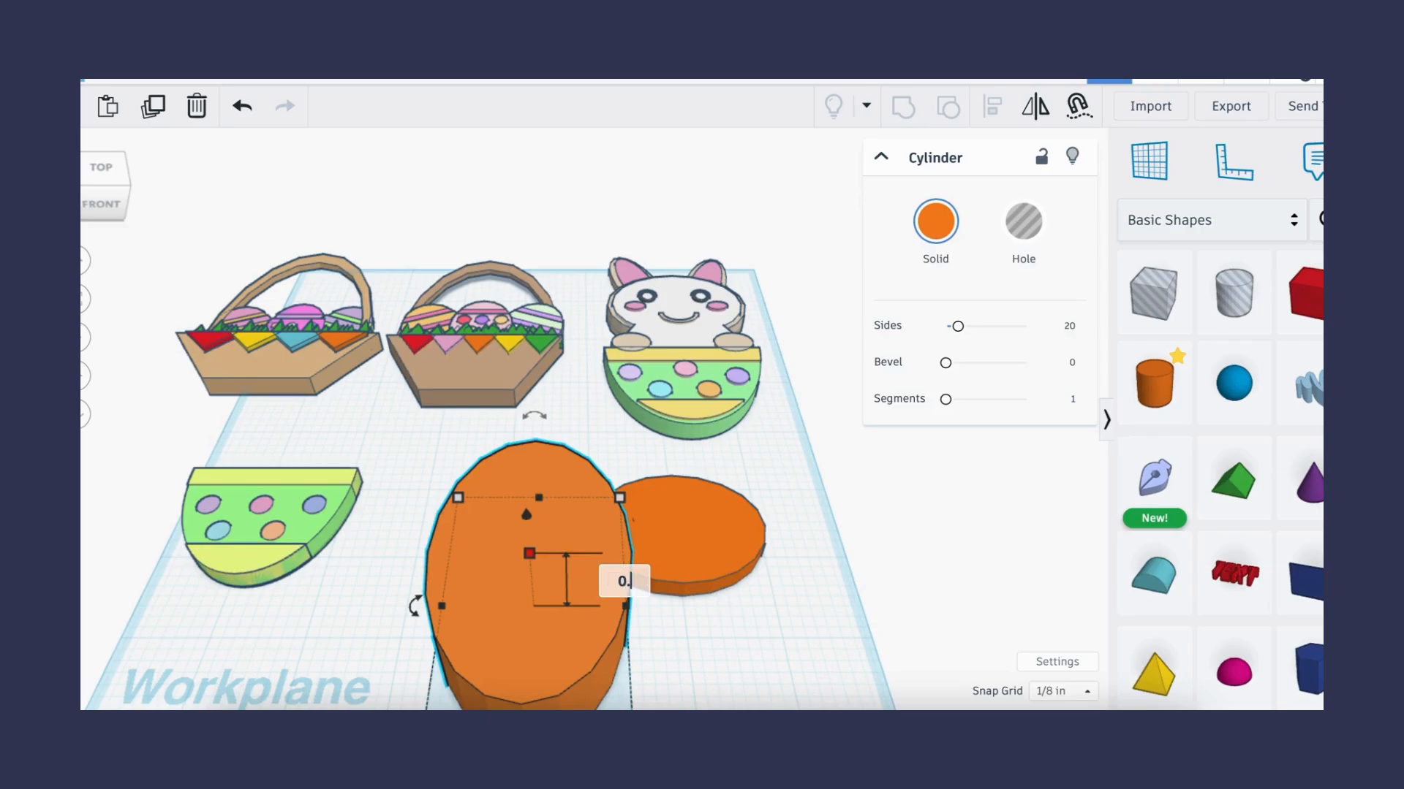
key(Return)
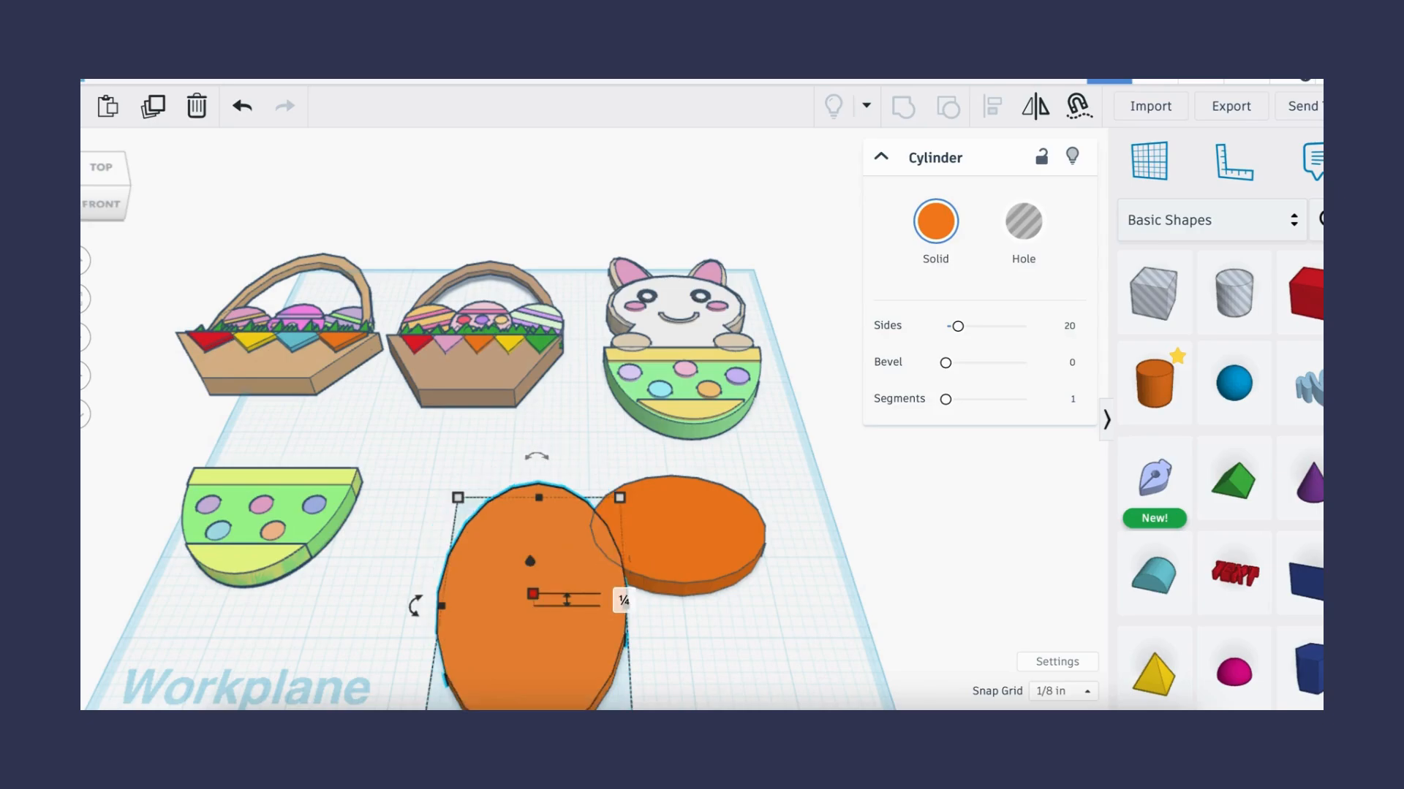
- Move the round disc so it overlaps the top of the tall oval
click(765, 602)
drag(694, 541, 550, 494)
click(735, 511)
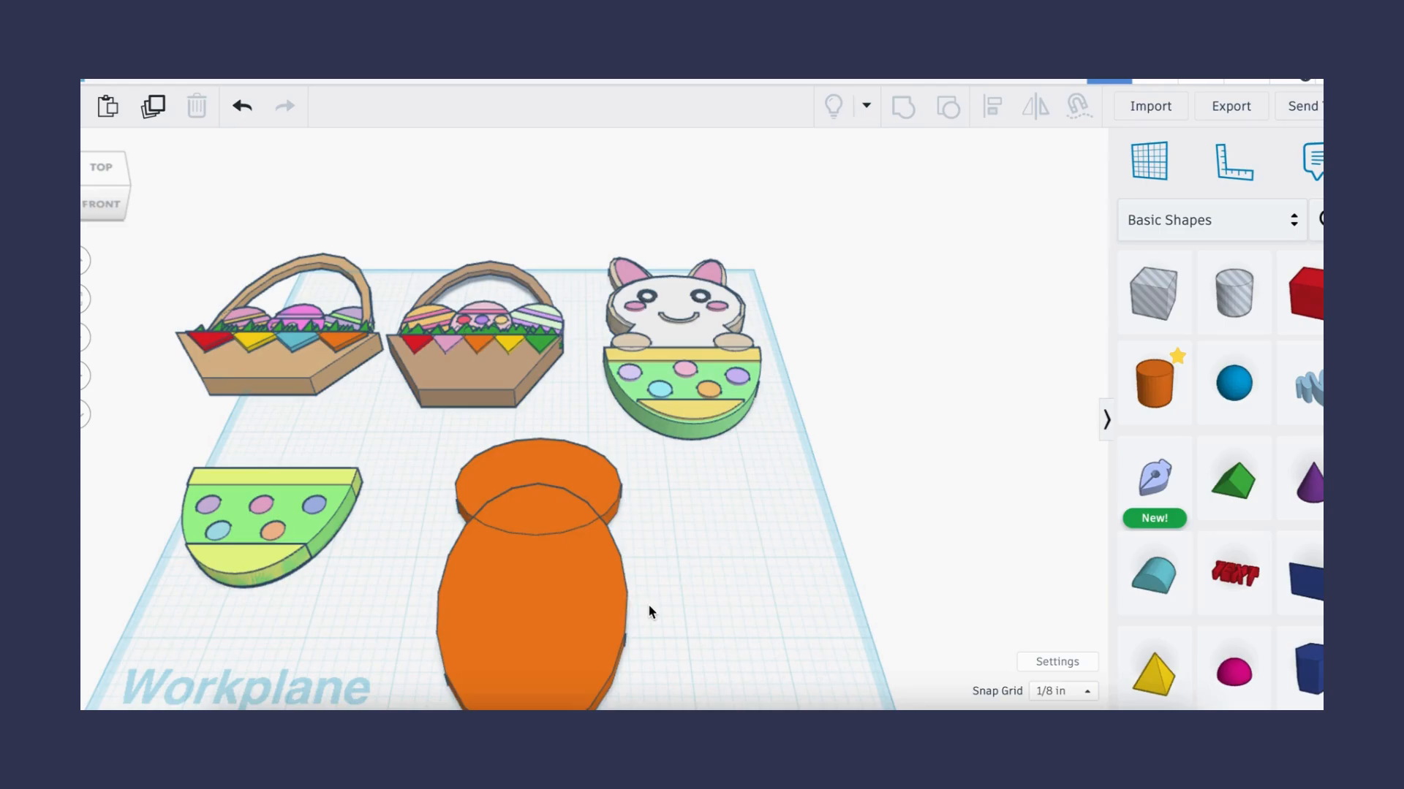
- Cover the lower part with a box hole, then select it with both ovals and group them into one shape
scroll(648, 603, down, 3)
drag(1153, 292, 466, 600)
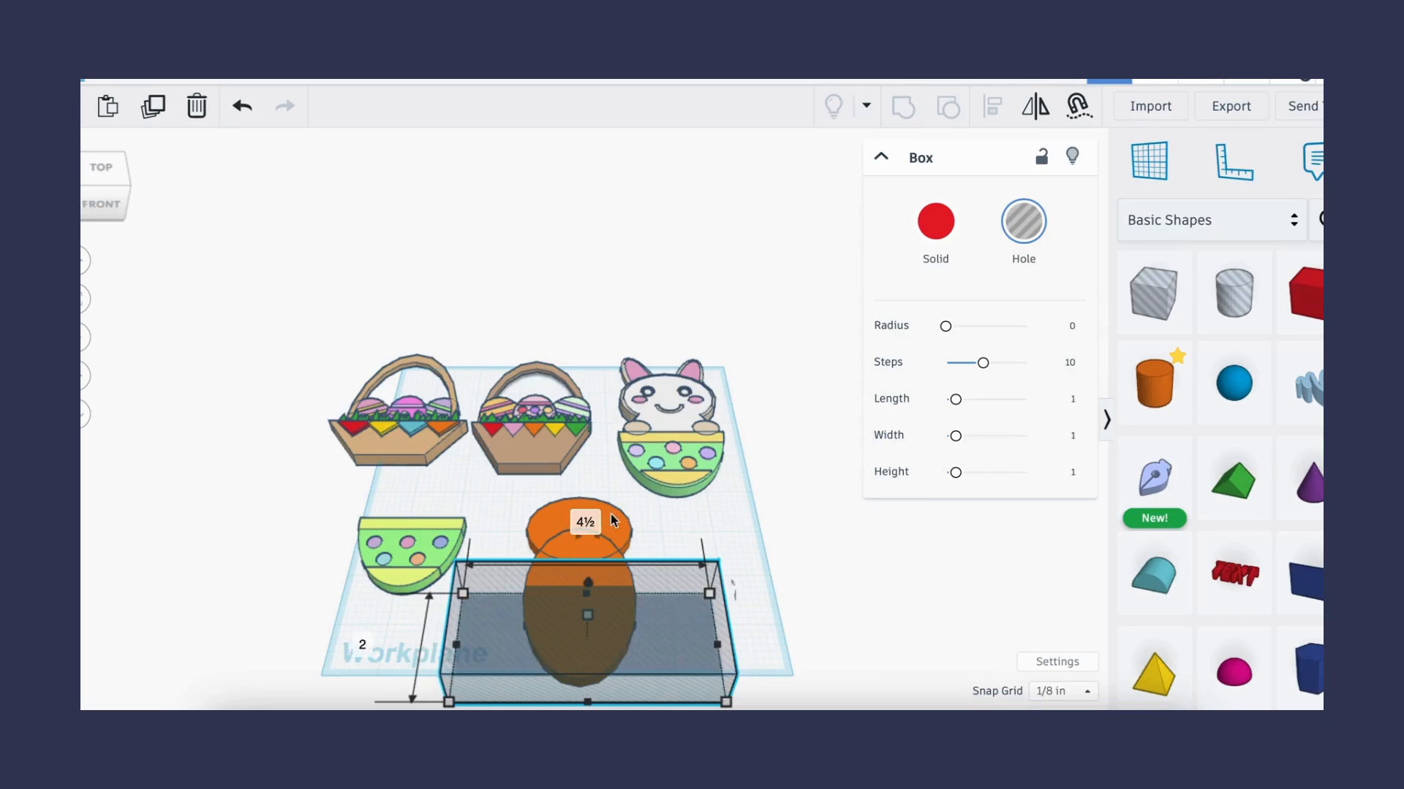
drag(666, 542, 550, 621)
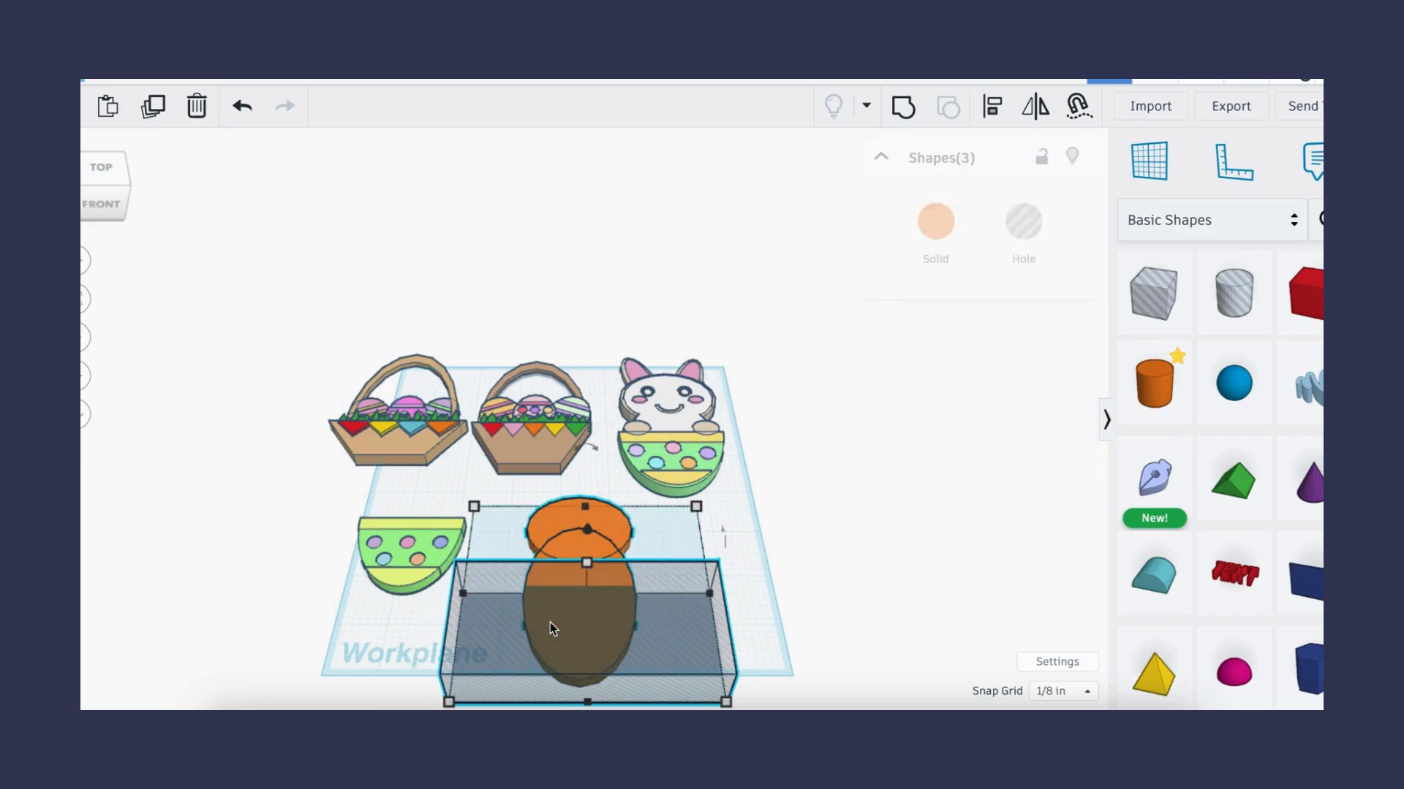
click(902, 125)
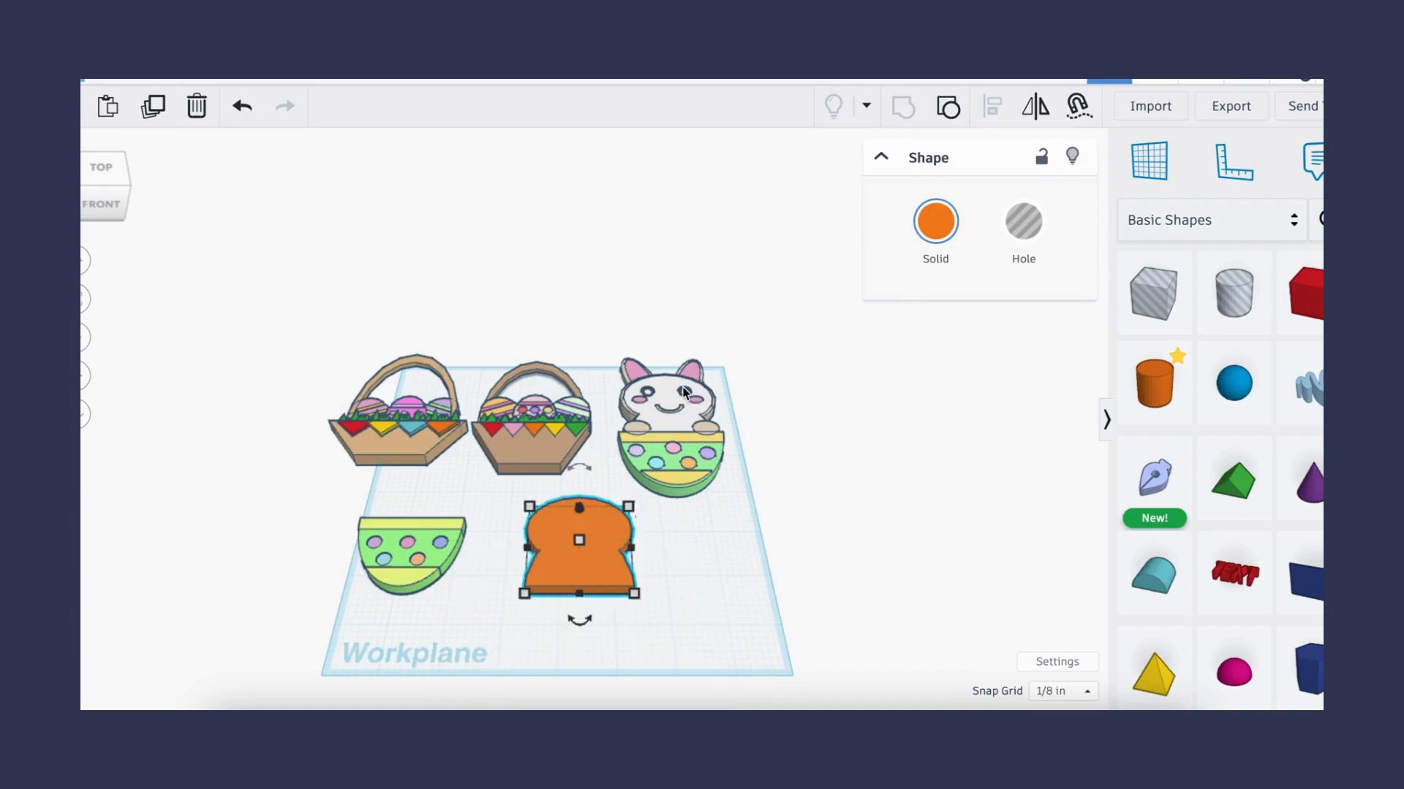
- Color the grouped bunny body white
scroll(684, 392, up, 2)
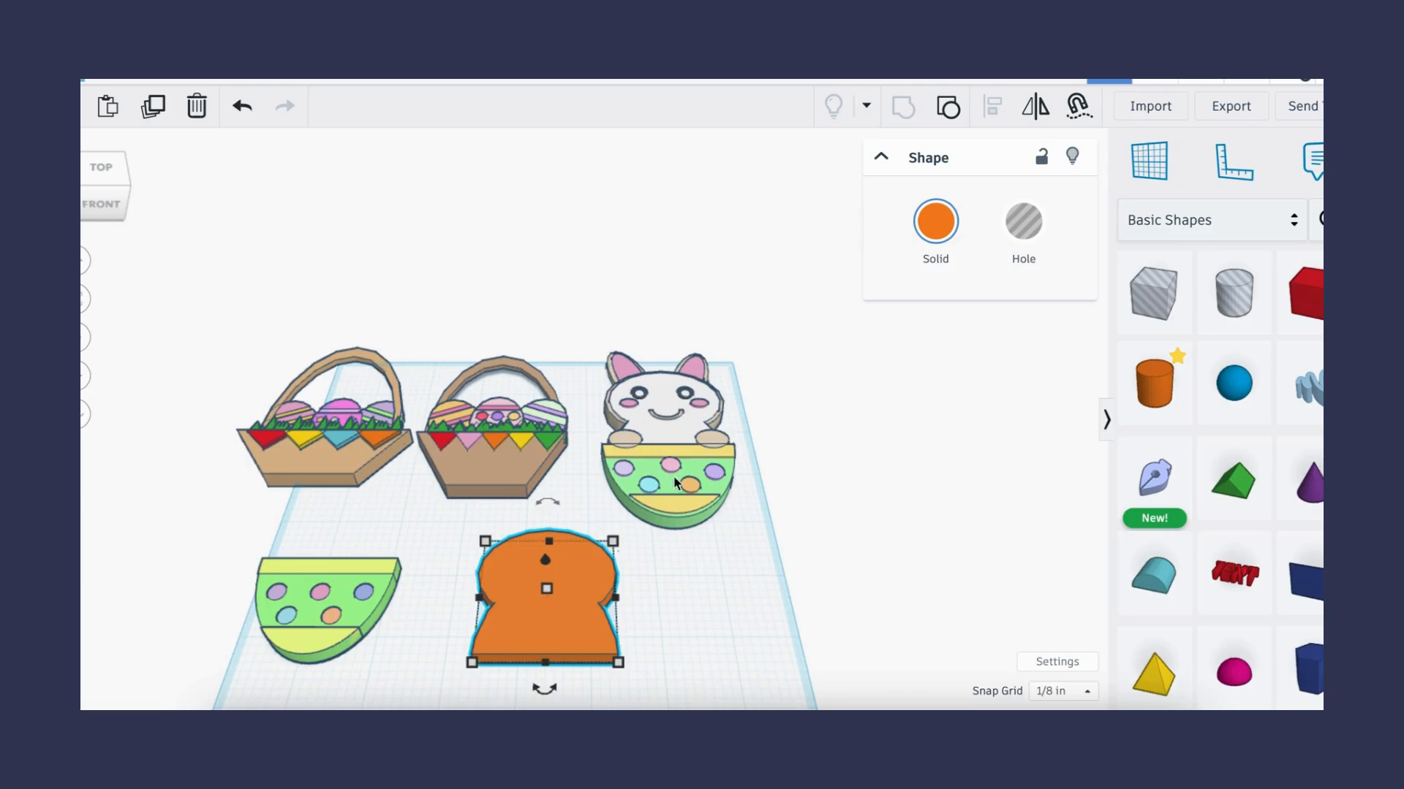
click(936, 231)
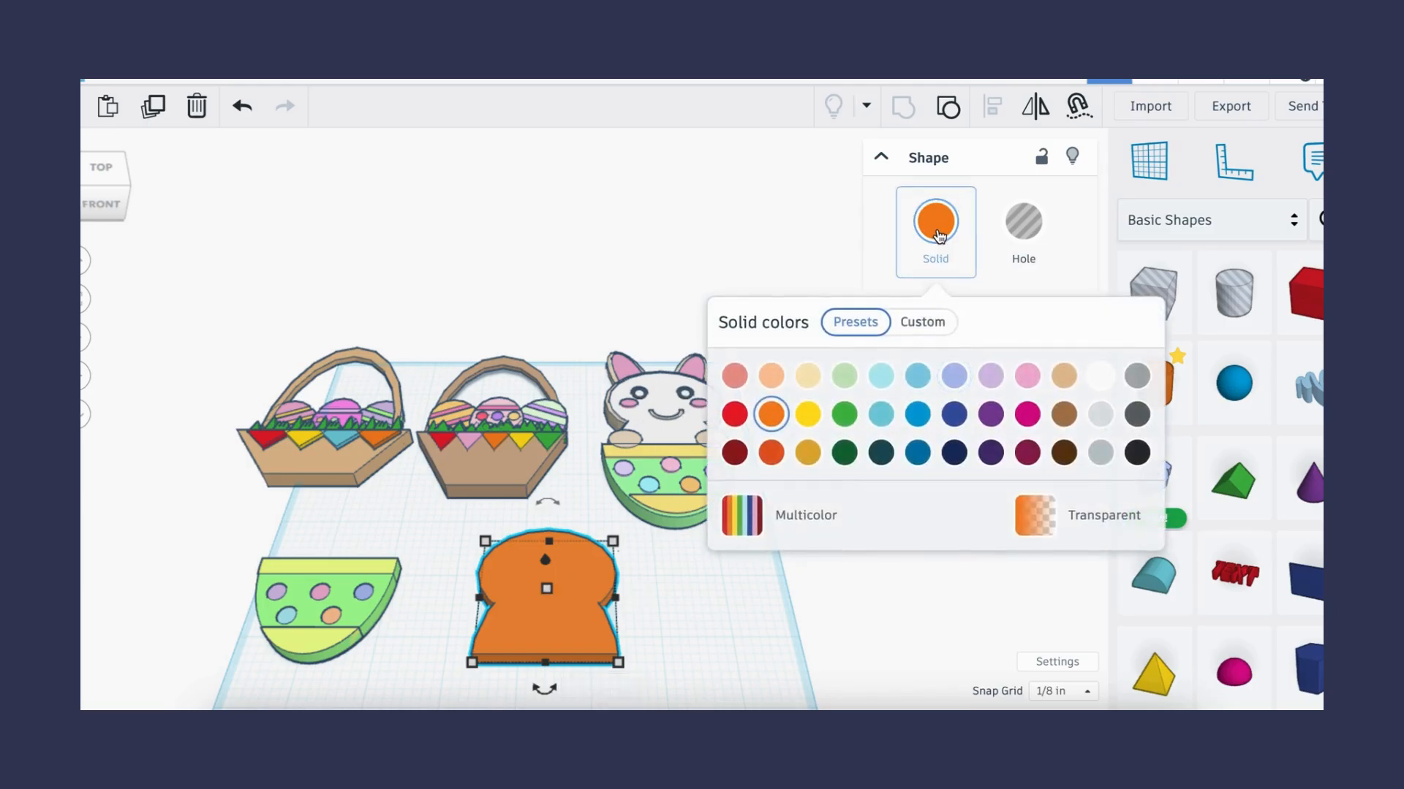
click(1109, 375)
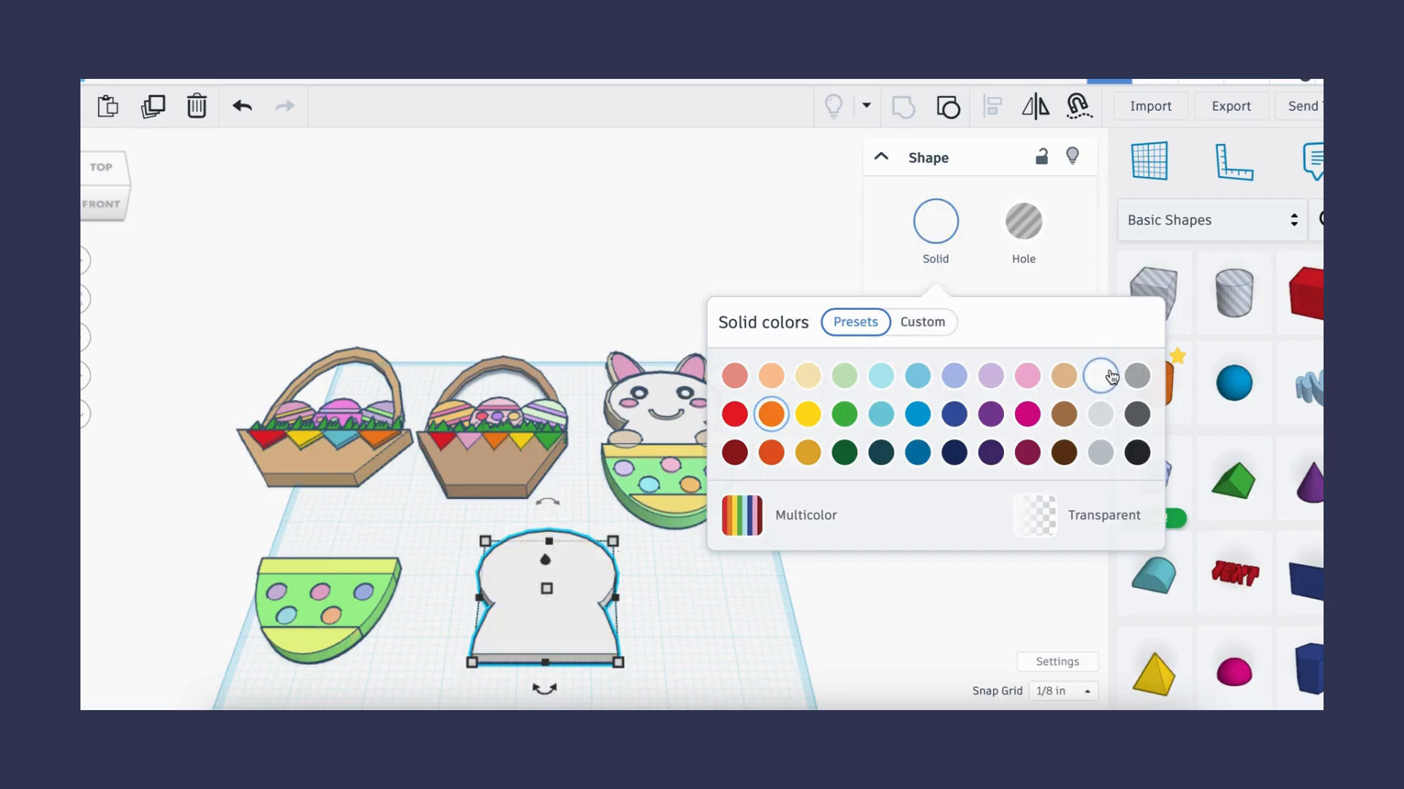
click(659, 634)
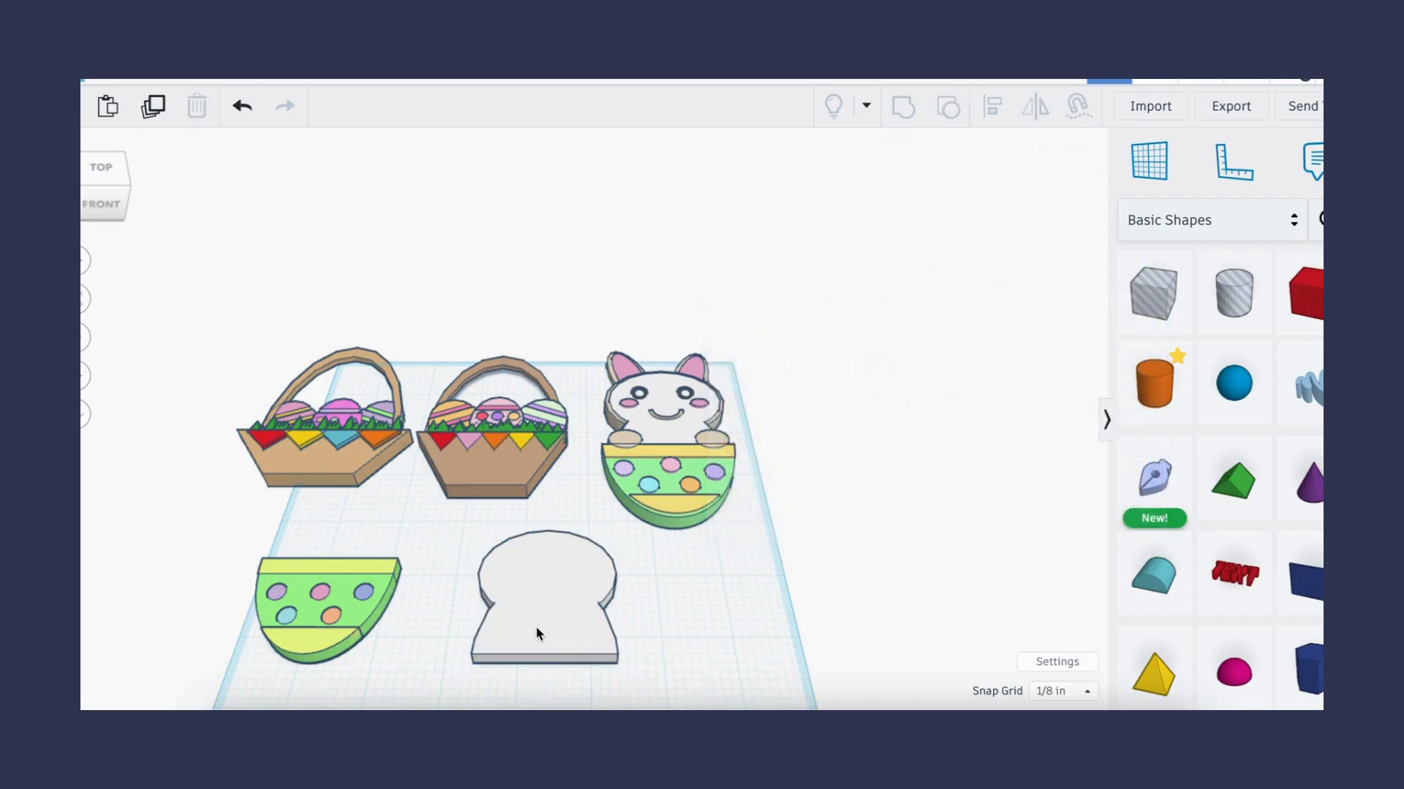
- Place a copy of the white body to its right and enlarge it slightly to about 2 1/8 inches
click(537, 626)
alt+drag(537, 626, 755, 629)
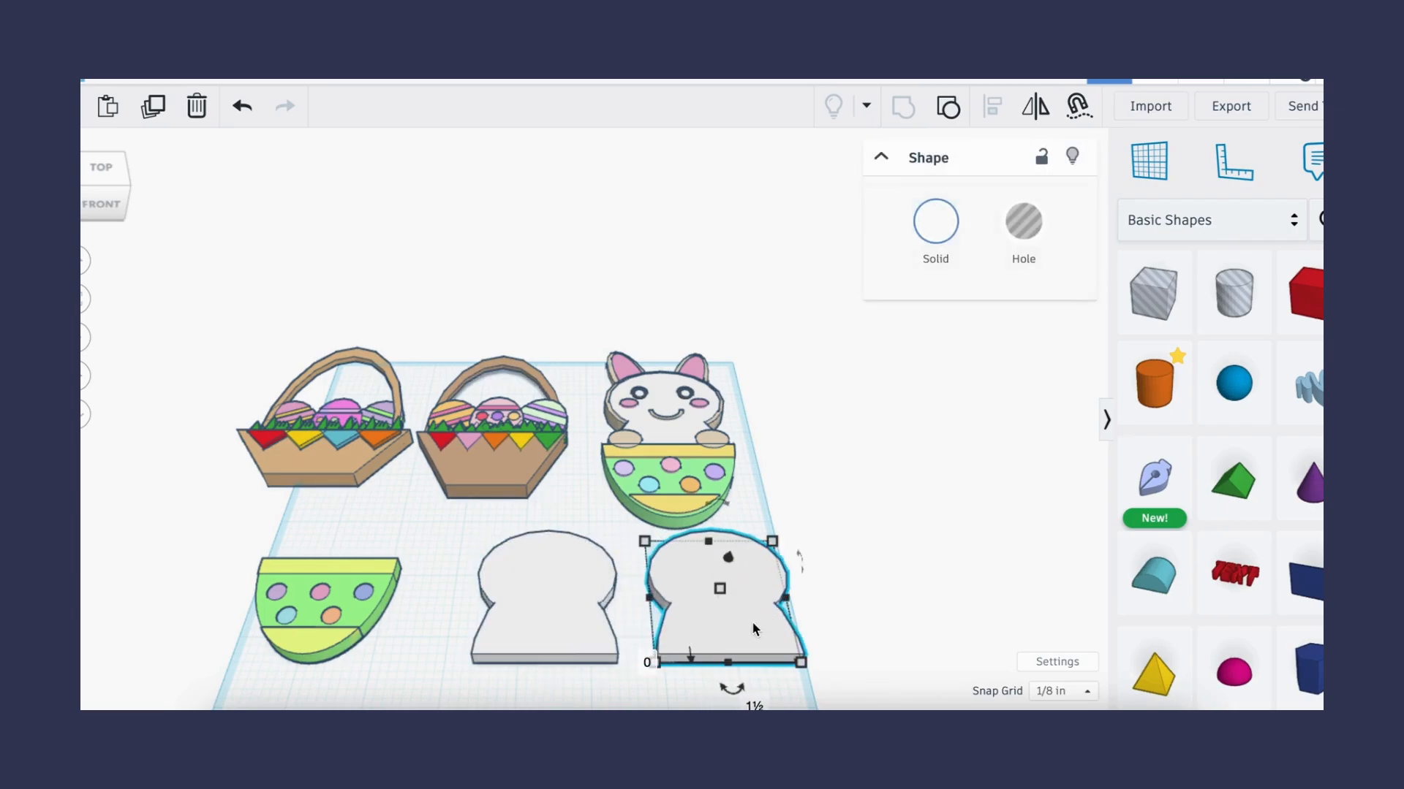
click(802, 663)
drag(805, 663, 814, 671)
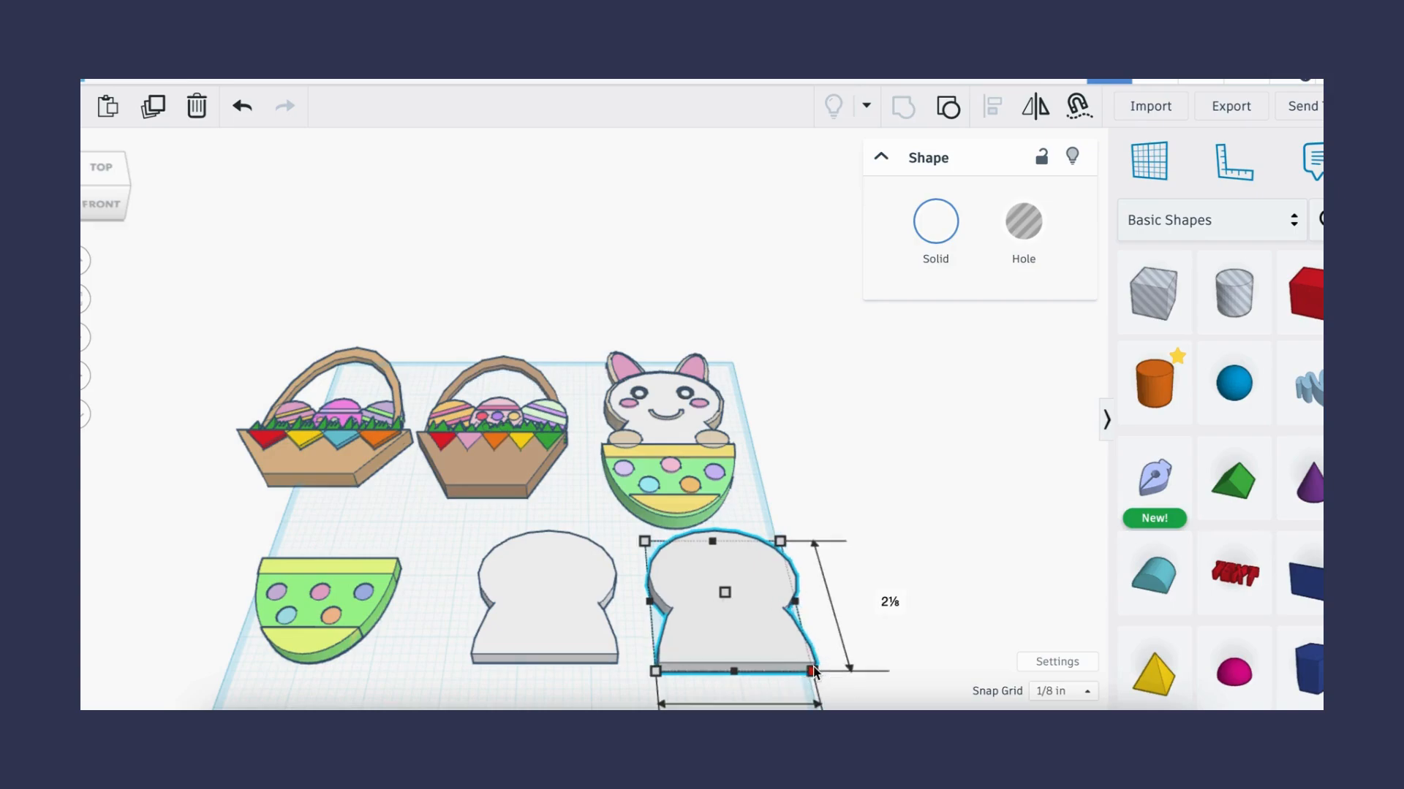
- Set the copied body's height to 0.15 in and color it tan
click(812, 596)
text(0.15)
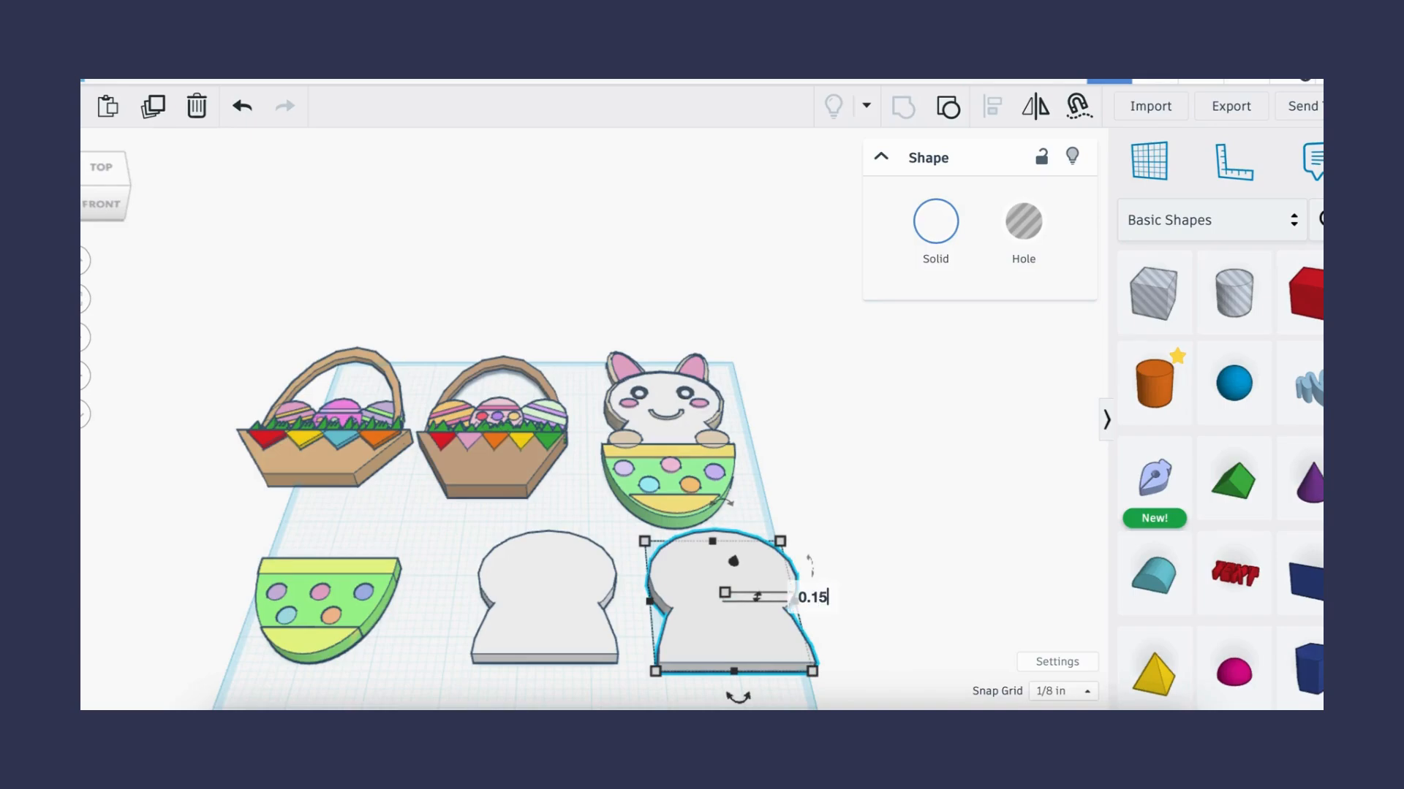
key(Return)
click(936, 221)
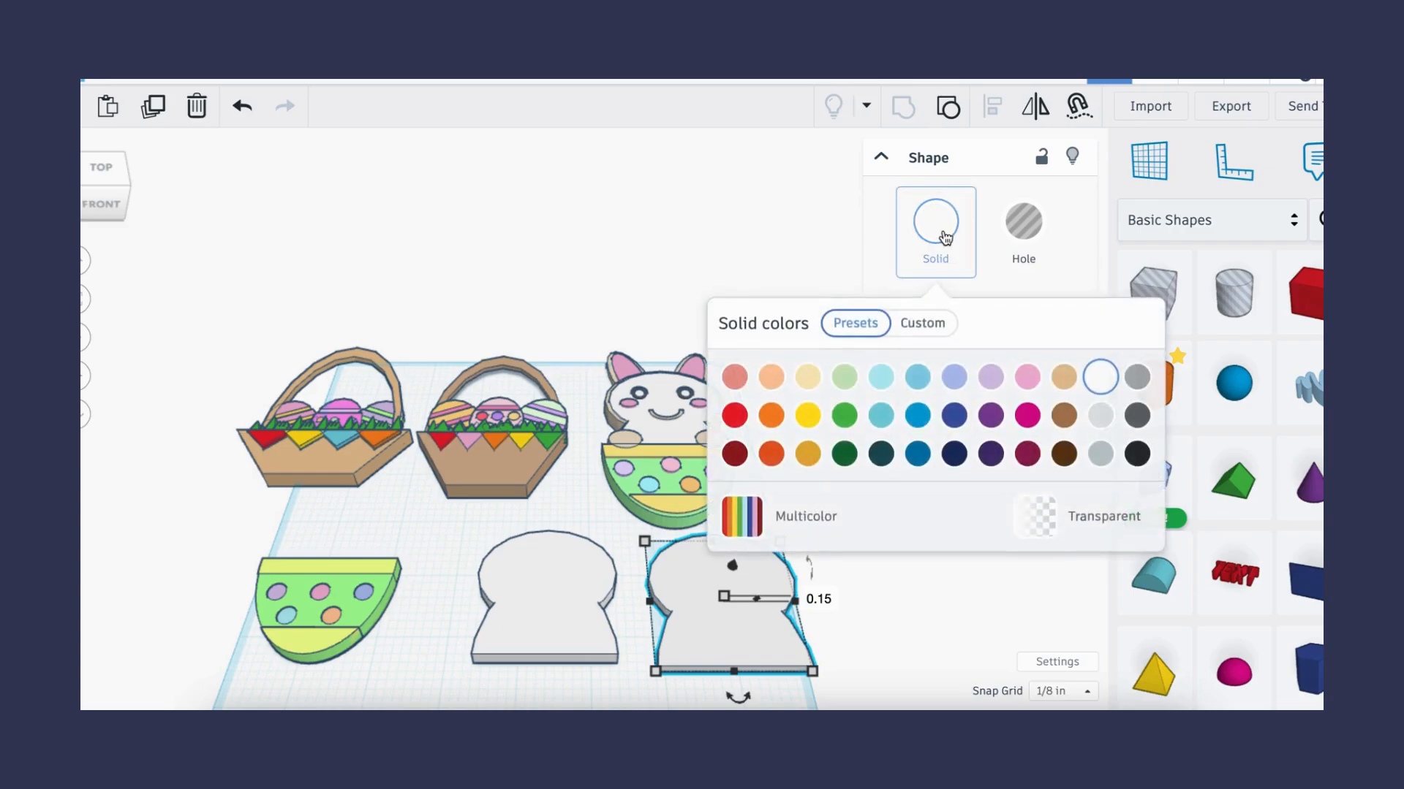
click(1064, 376)
click(746, 212)
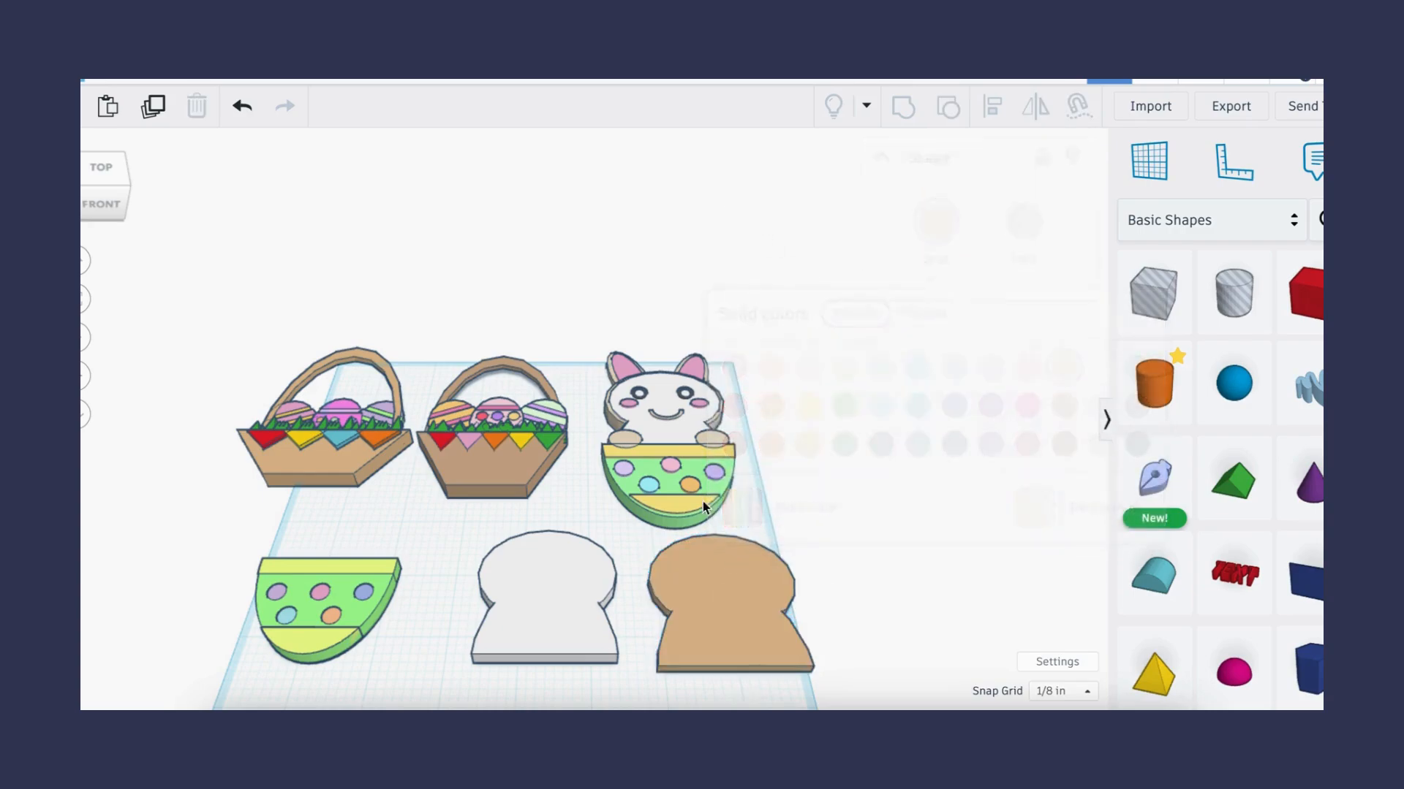
- Select the white and tan bodies and center-align them so they overlap
drag(456, 593, 750, 613)
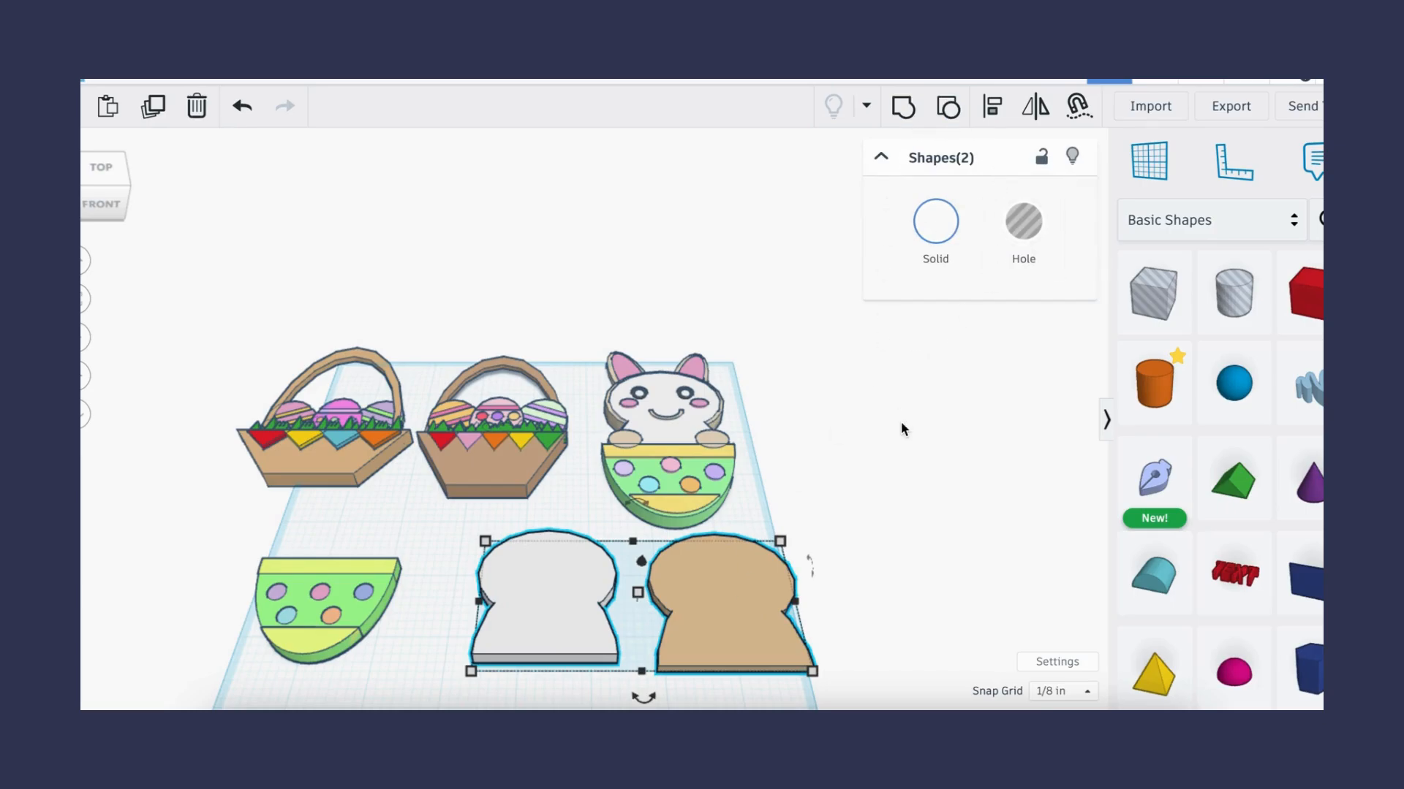
click(992, 106)
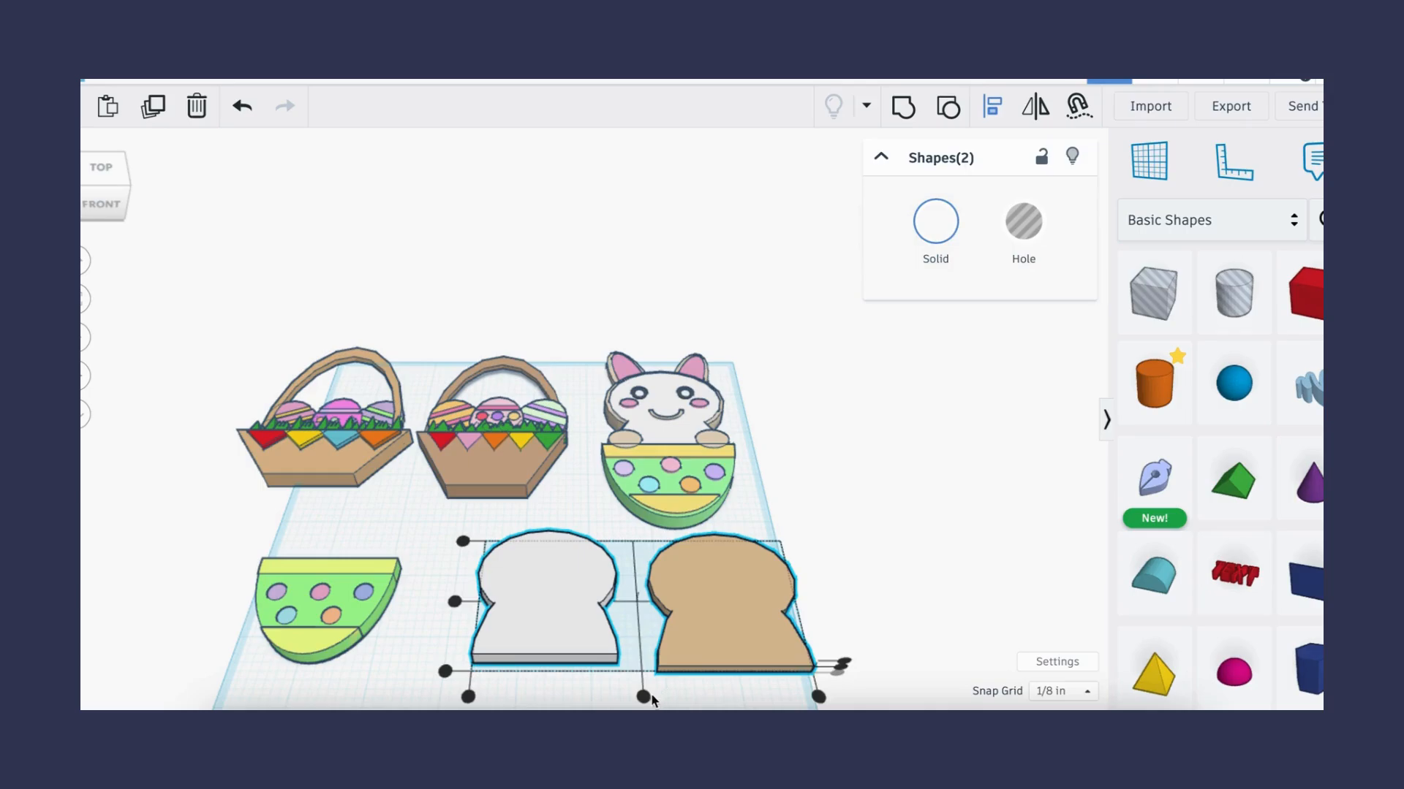
click(643, 697)
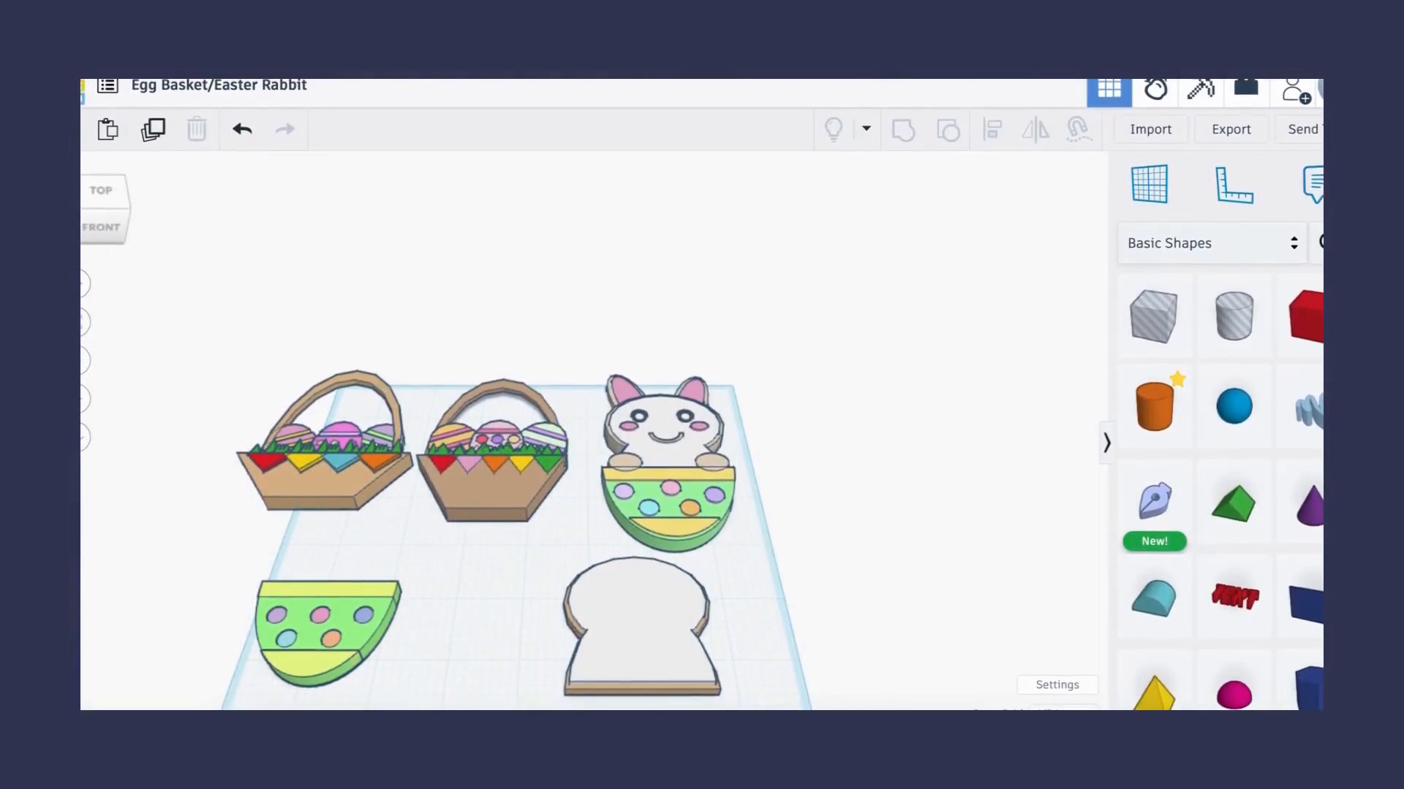
- Place two cylinders on the workplane beside the bodies
drag(1155, 411, 445, 611)
click(1175, 396)
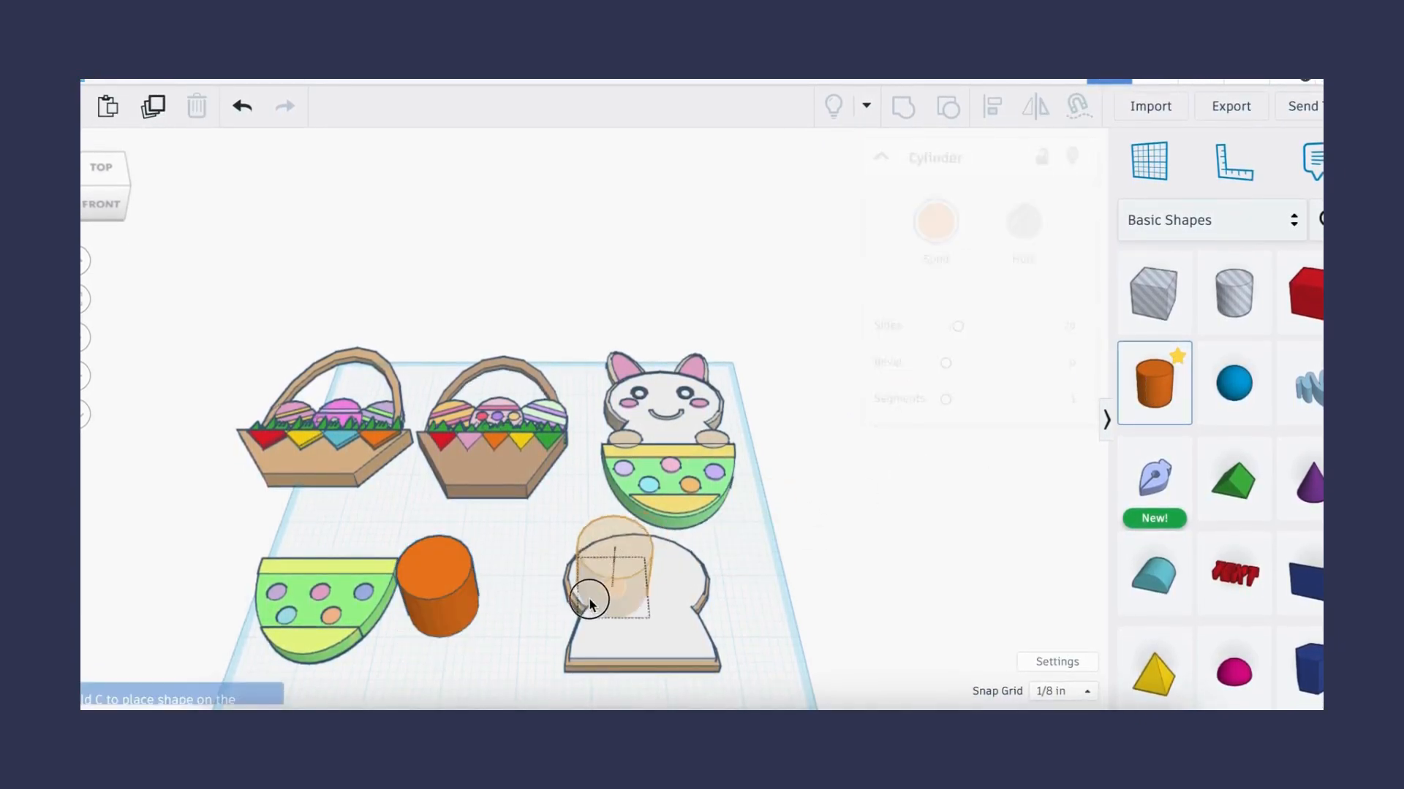
click(528, 598)
- Flatten the first cylinder to 0.1 in high and narrow it to 0.6 in wide
click(452, 602)
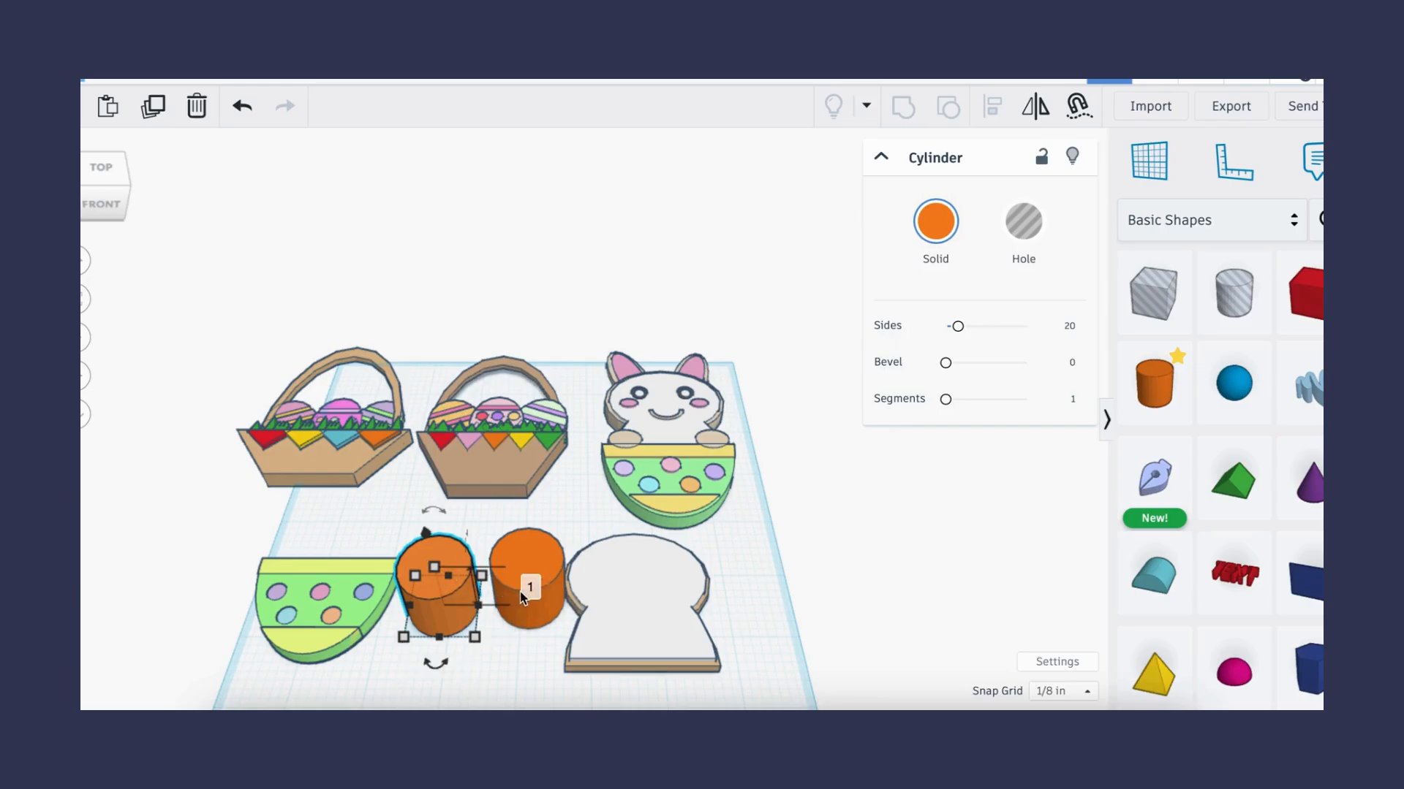
click(530, 589)
text(0.1)
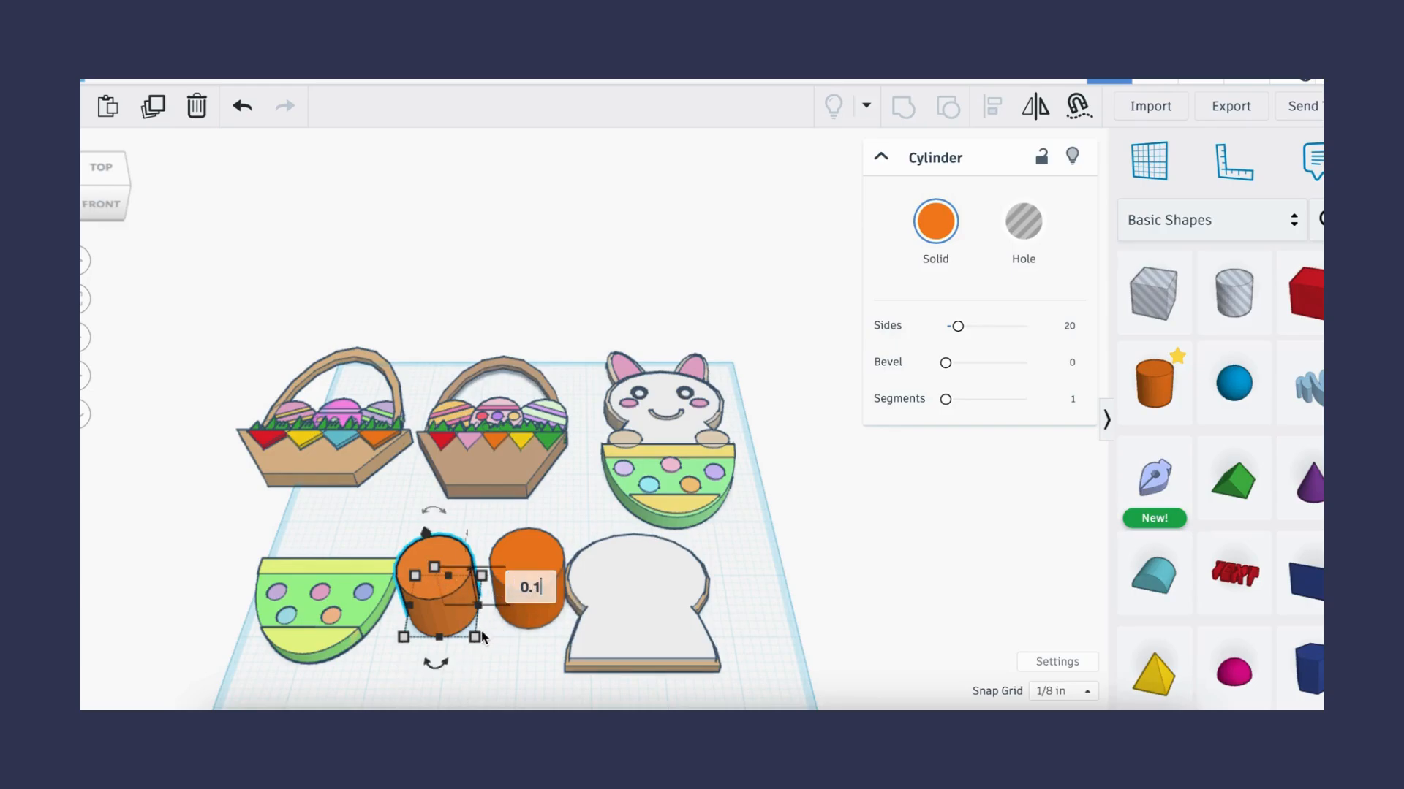
key(Return)
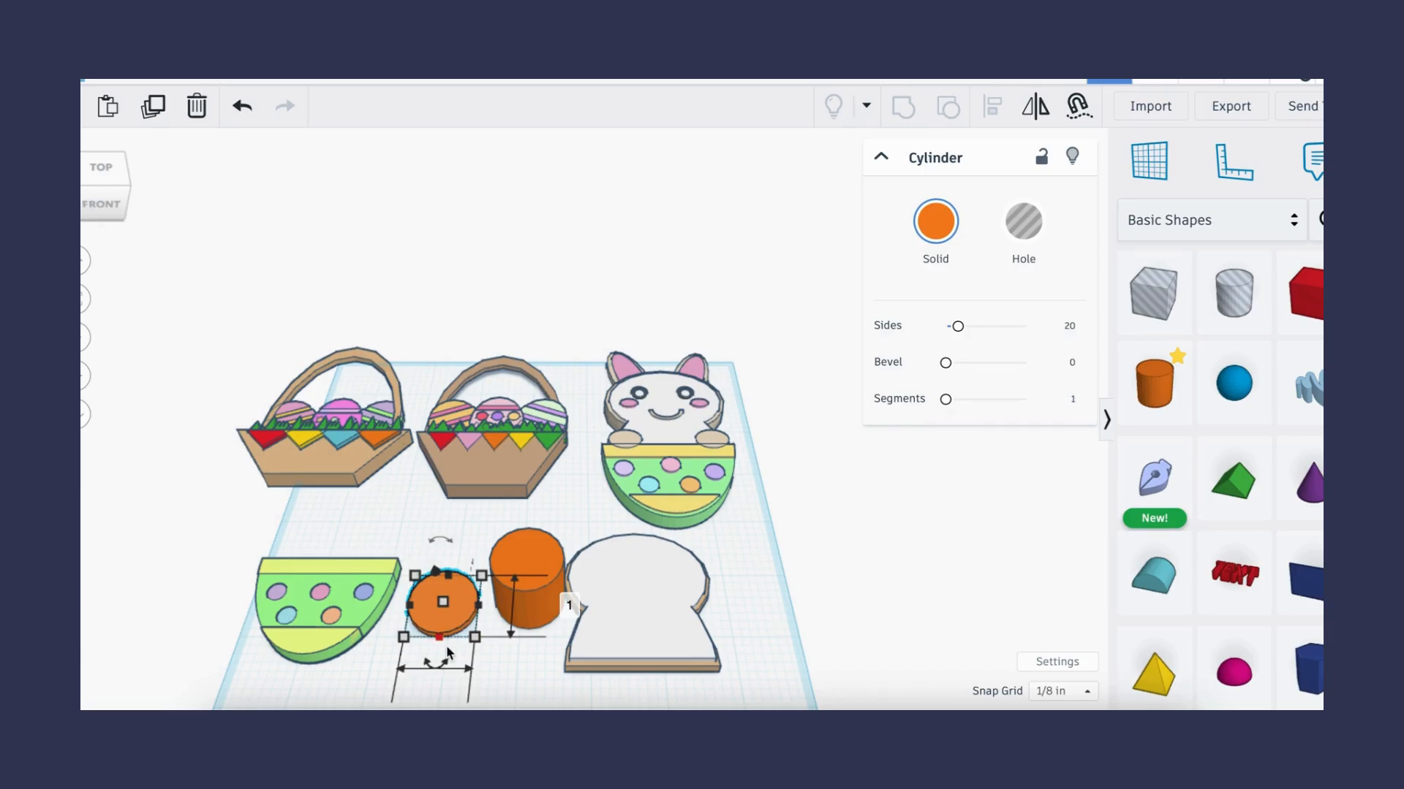
scroll(479, 641, down, 2)
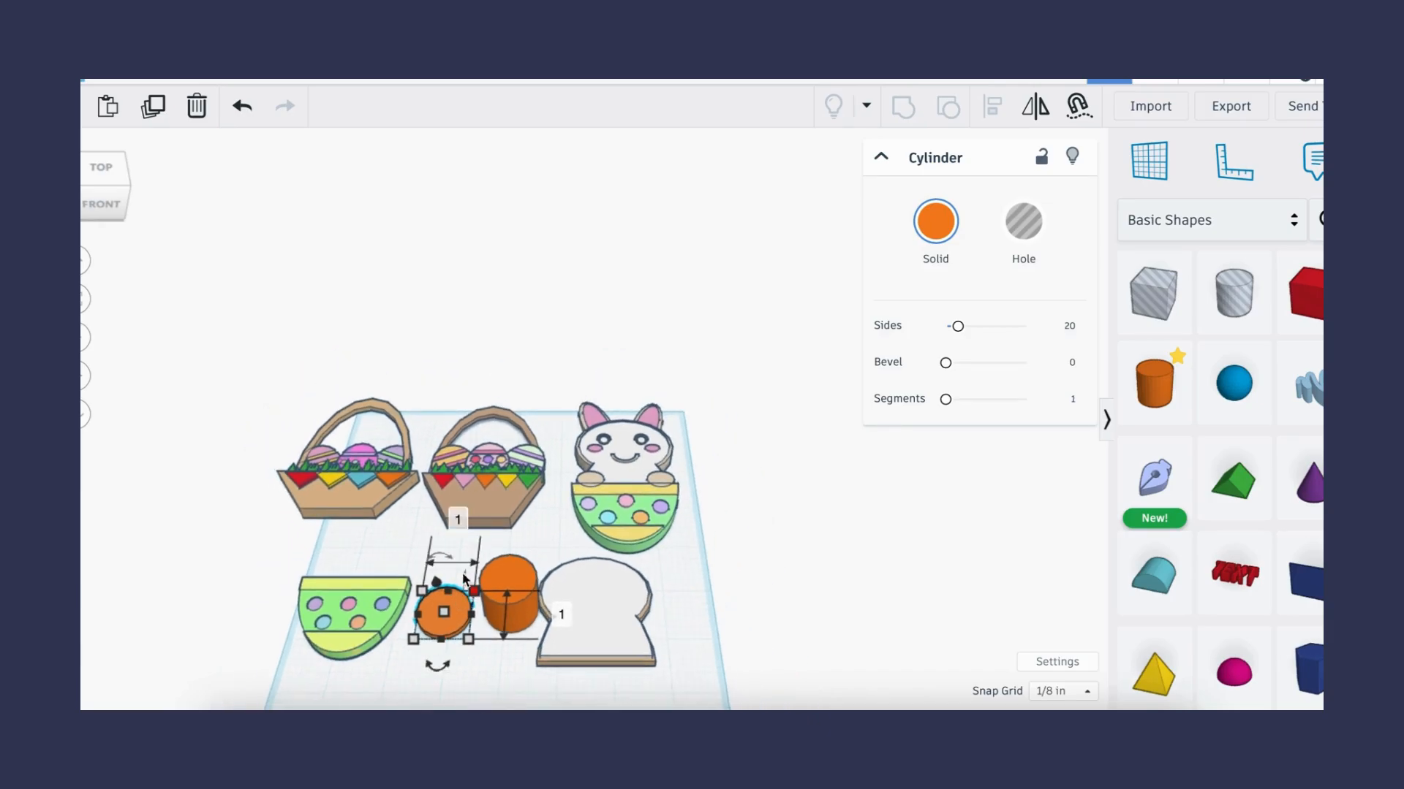
click(458, 520)
text(0.6)
key(Return)
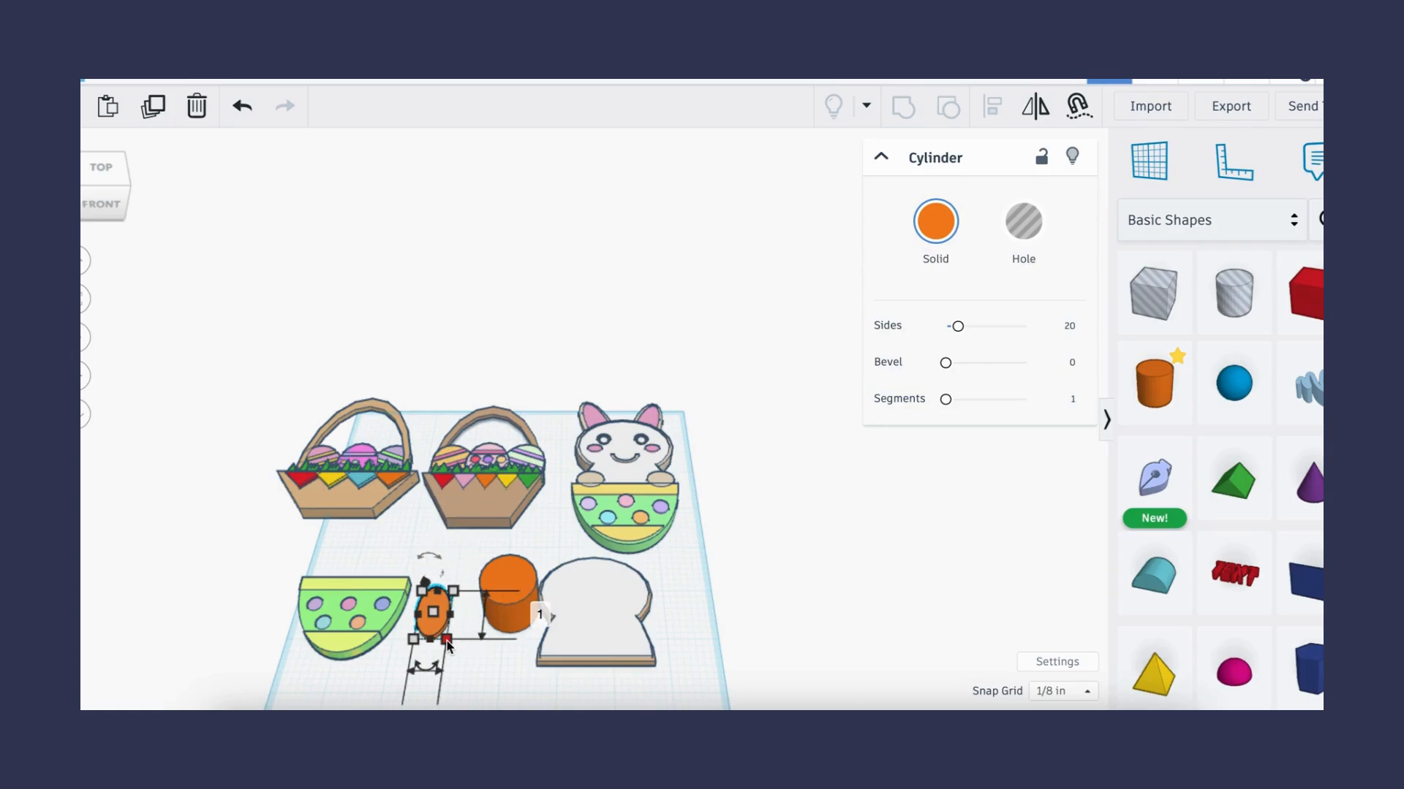
- Set the first cylinder's length to 1.6 in and color it tan
click(539, 611)
text(1.6)
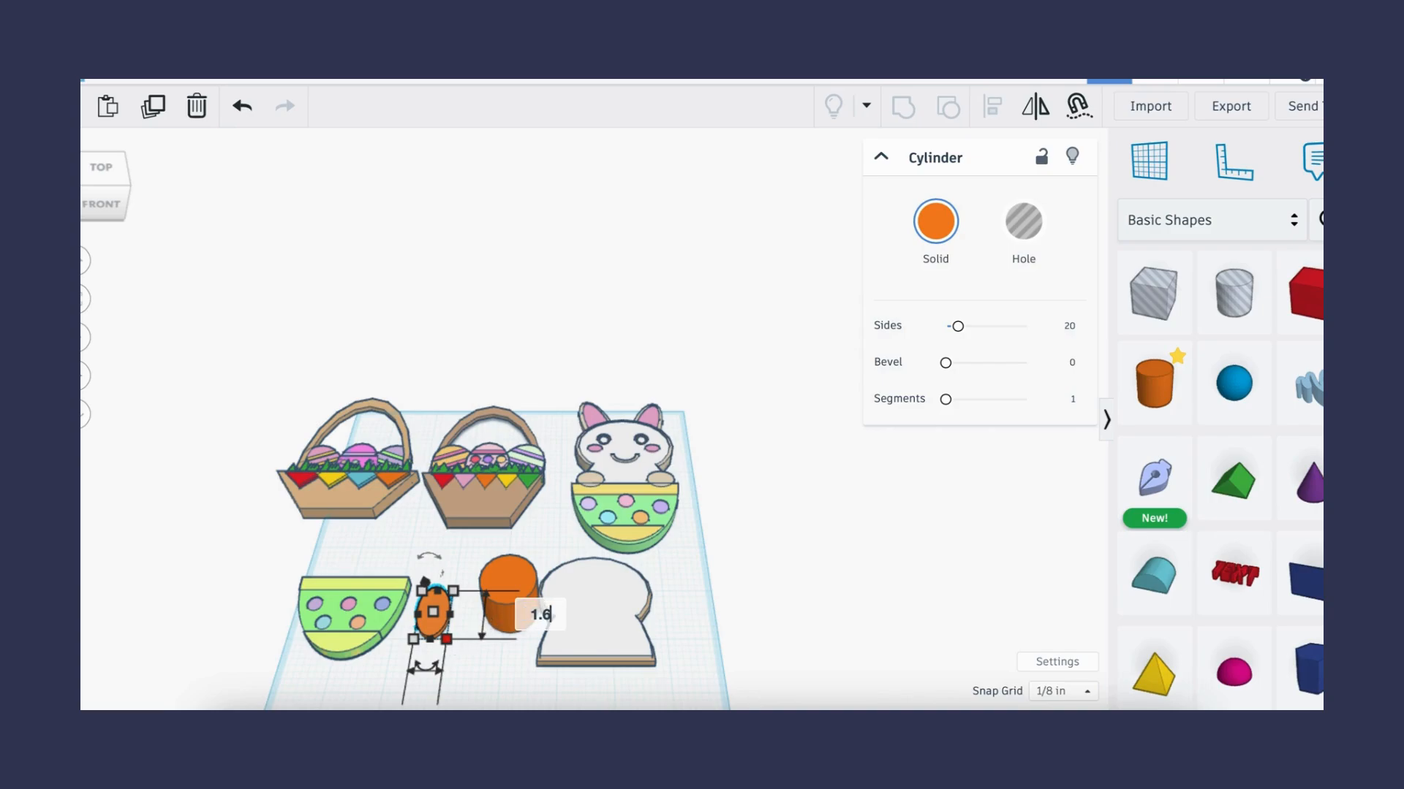
key(Return)
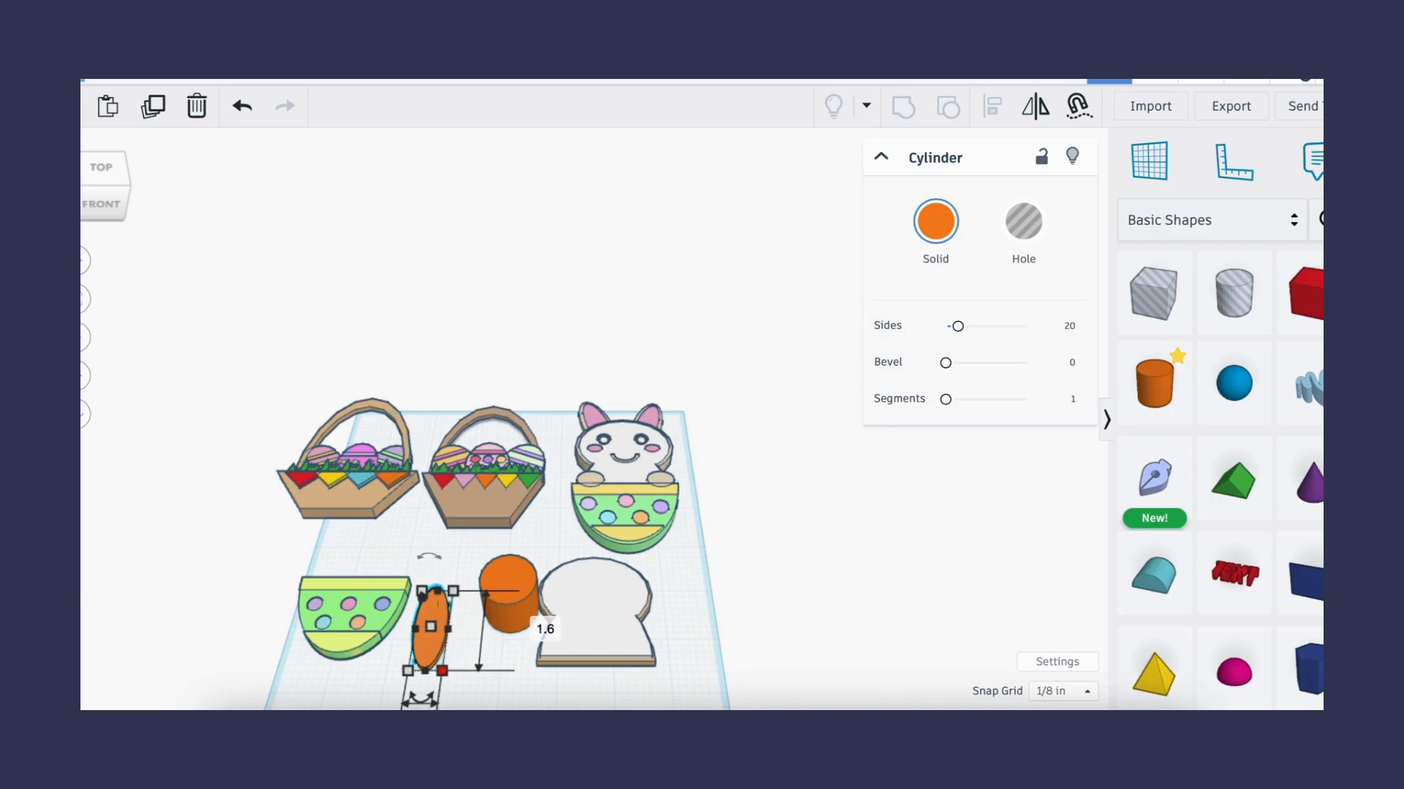
click(943, 228)
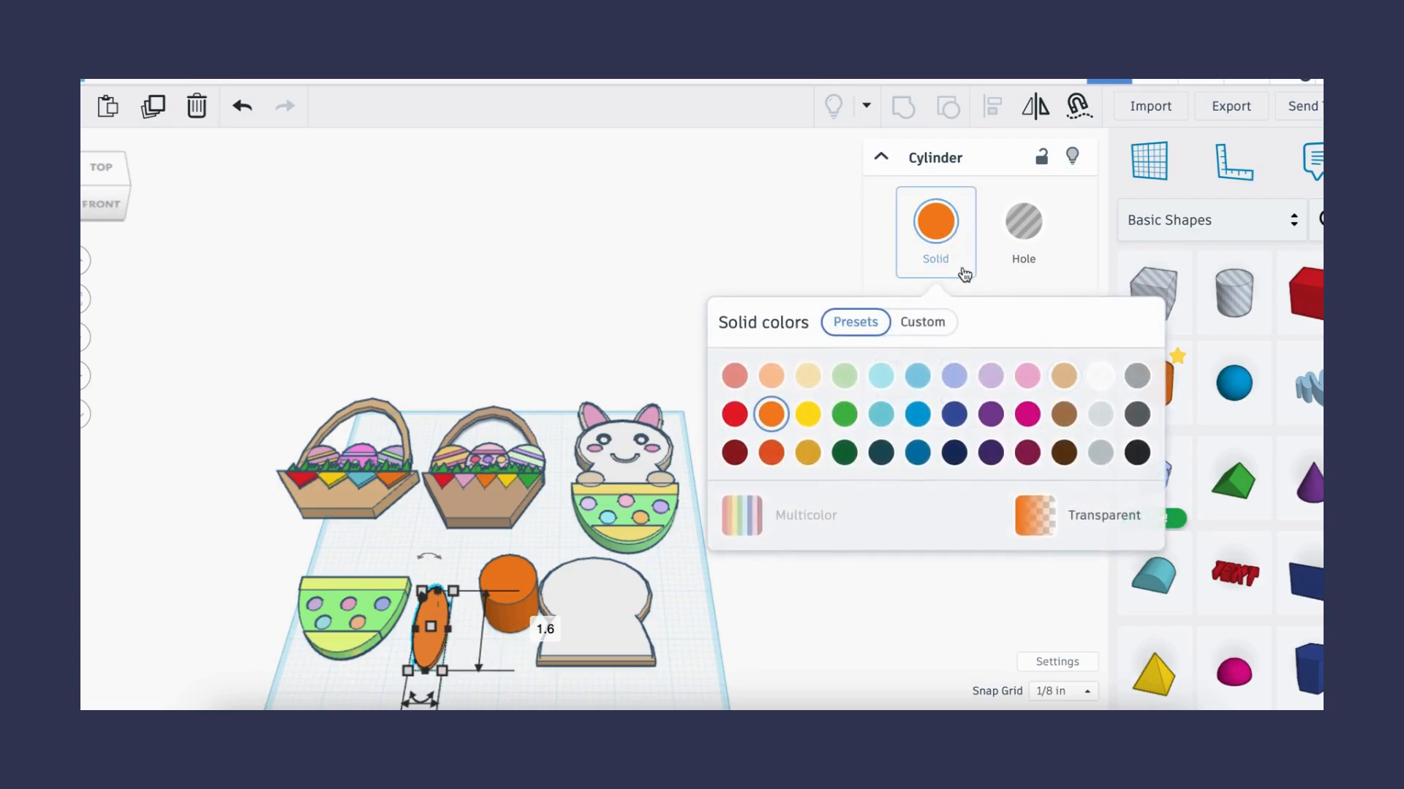
click(1064, 377)
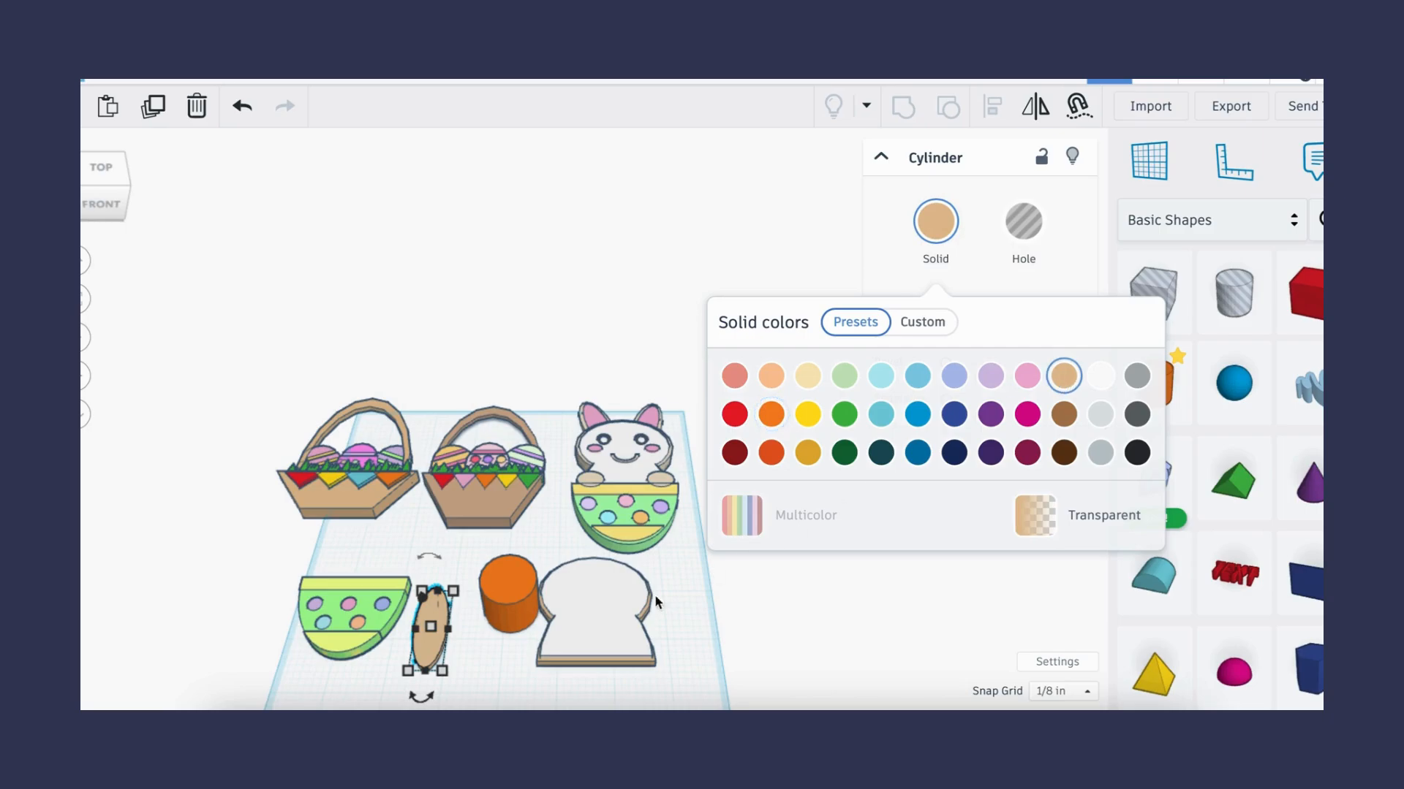
click(476, 647)
- Set the second cylinder's height to 0.15 in and width to 0.5 in
drag(509, 617, 492, 626)
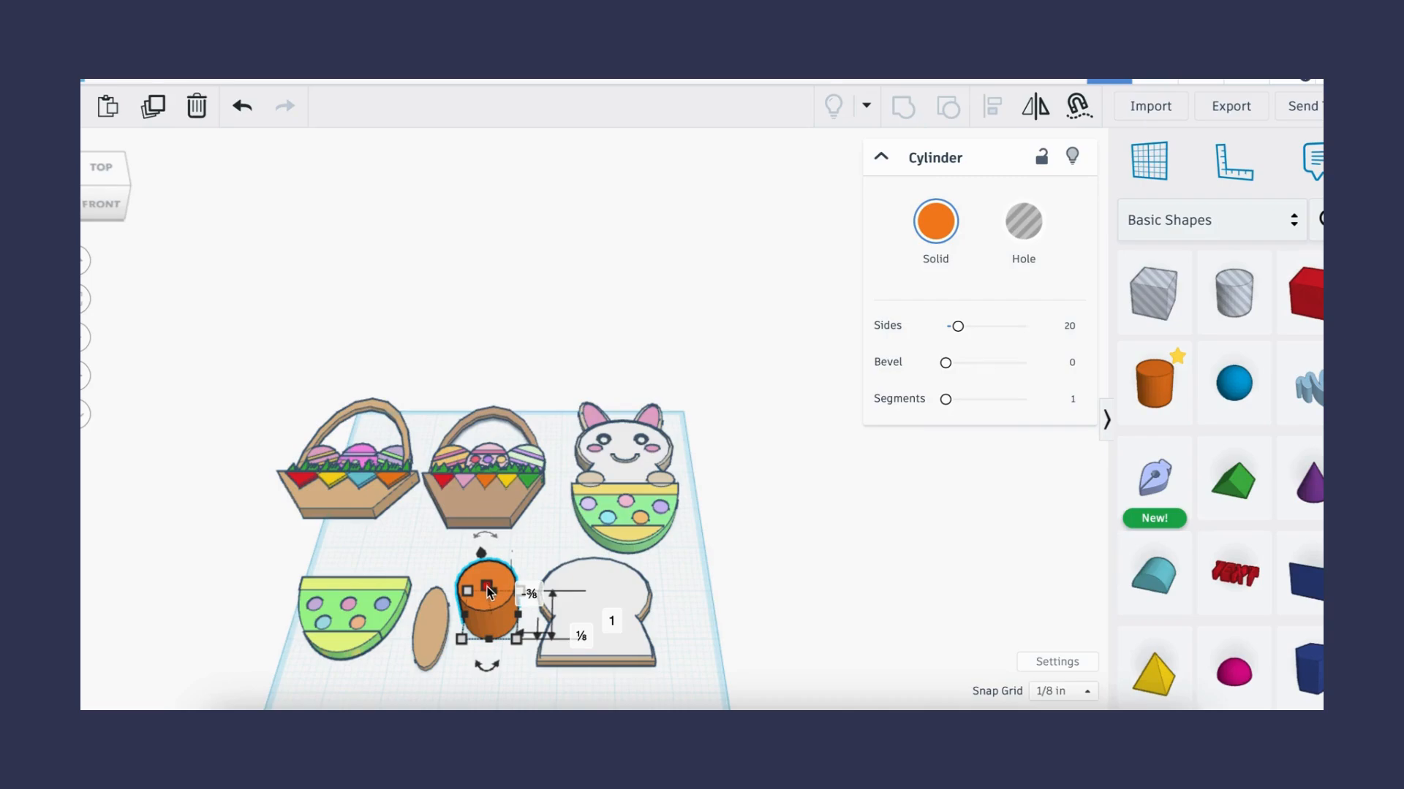
click(578, 601)
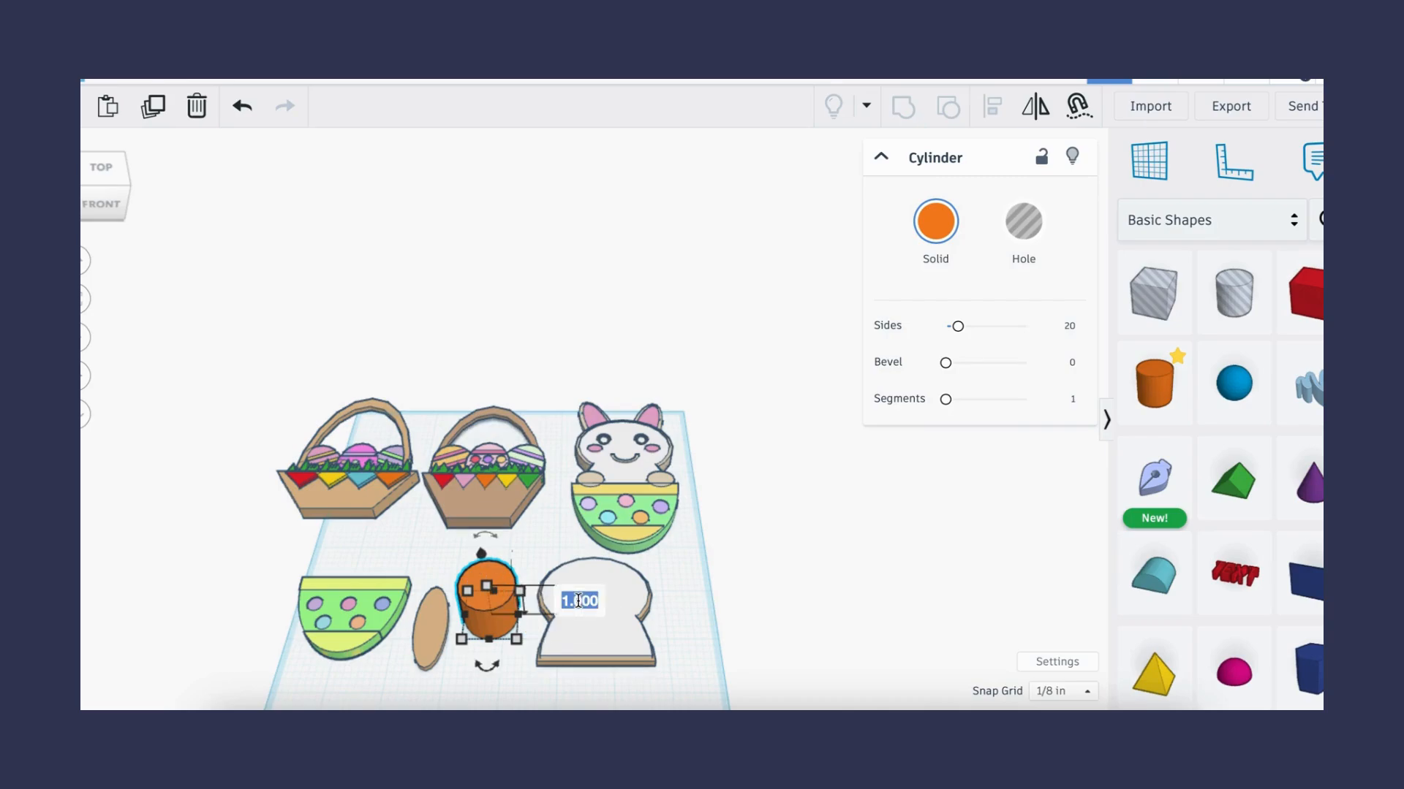
text(0.15)
key(Return)
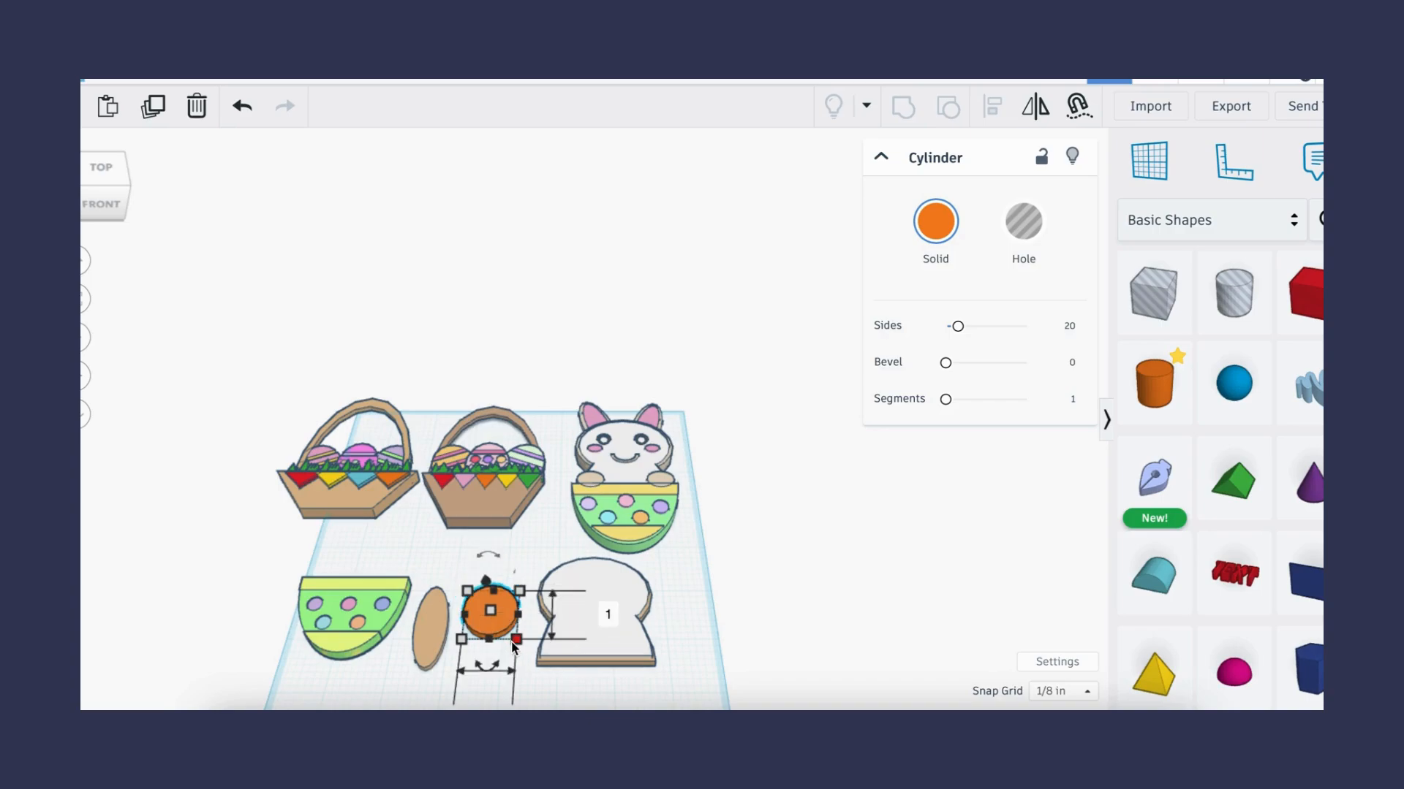
click(496, 519)
text(0.5)
key(Return)
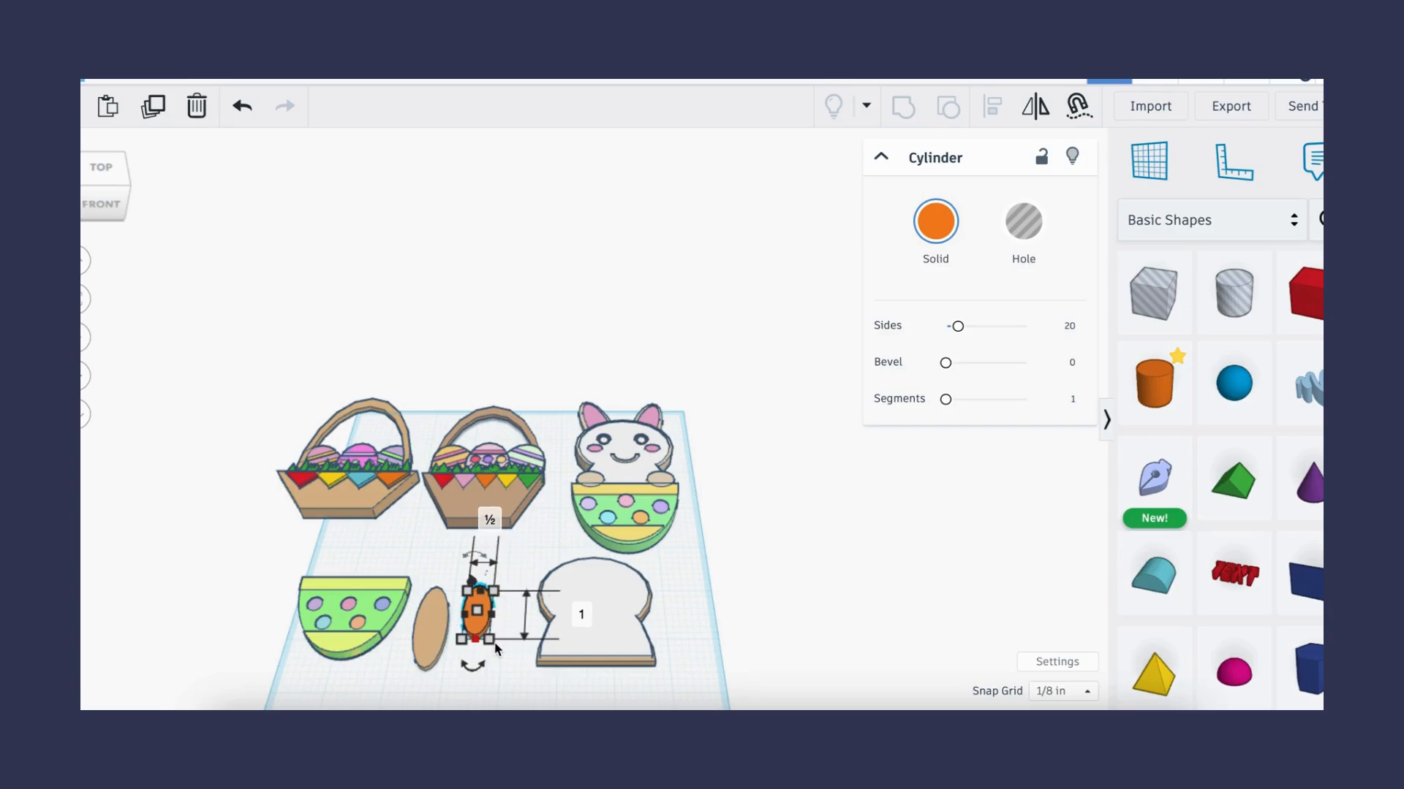
- Set the second cylinder's length to 1.5 in and color it pink
click(583, 614)
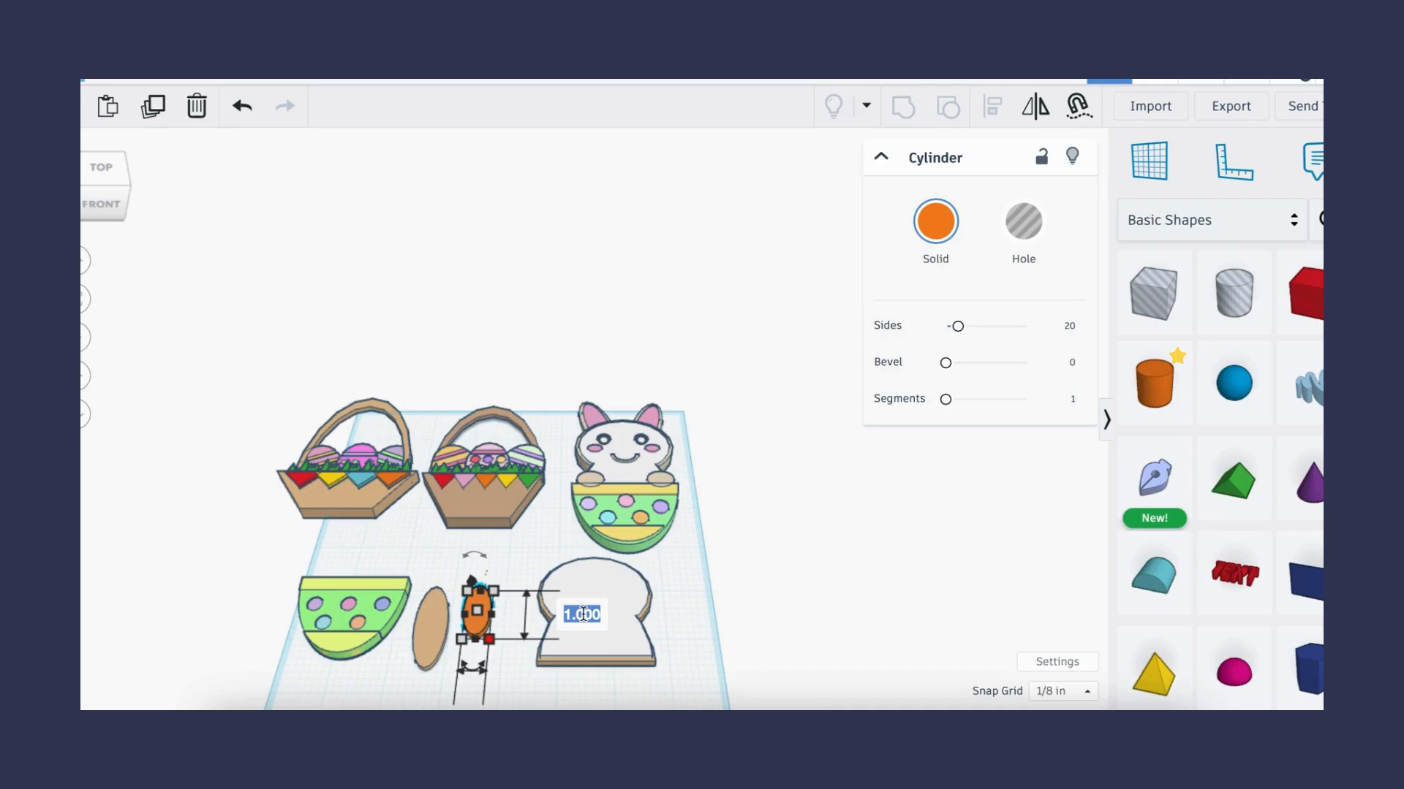
text(1.5)
key(Return)
click(943, 257)
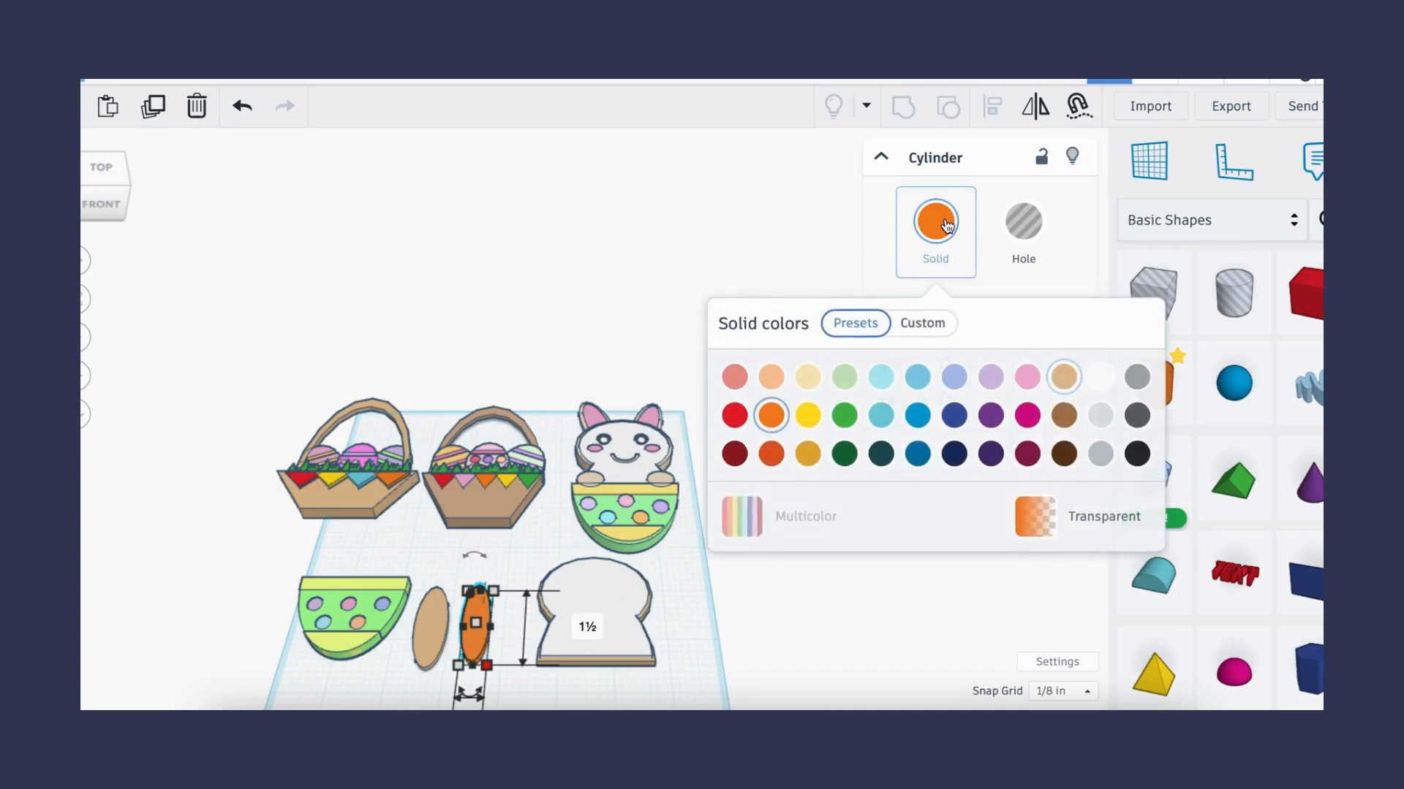
click(1028, 377)
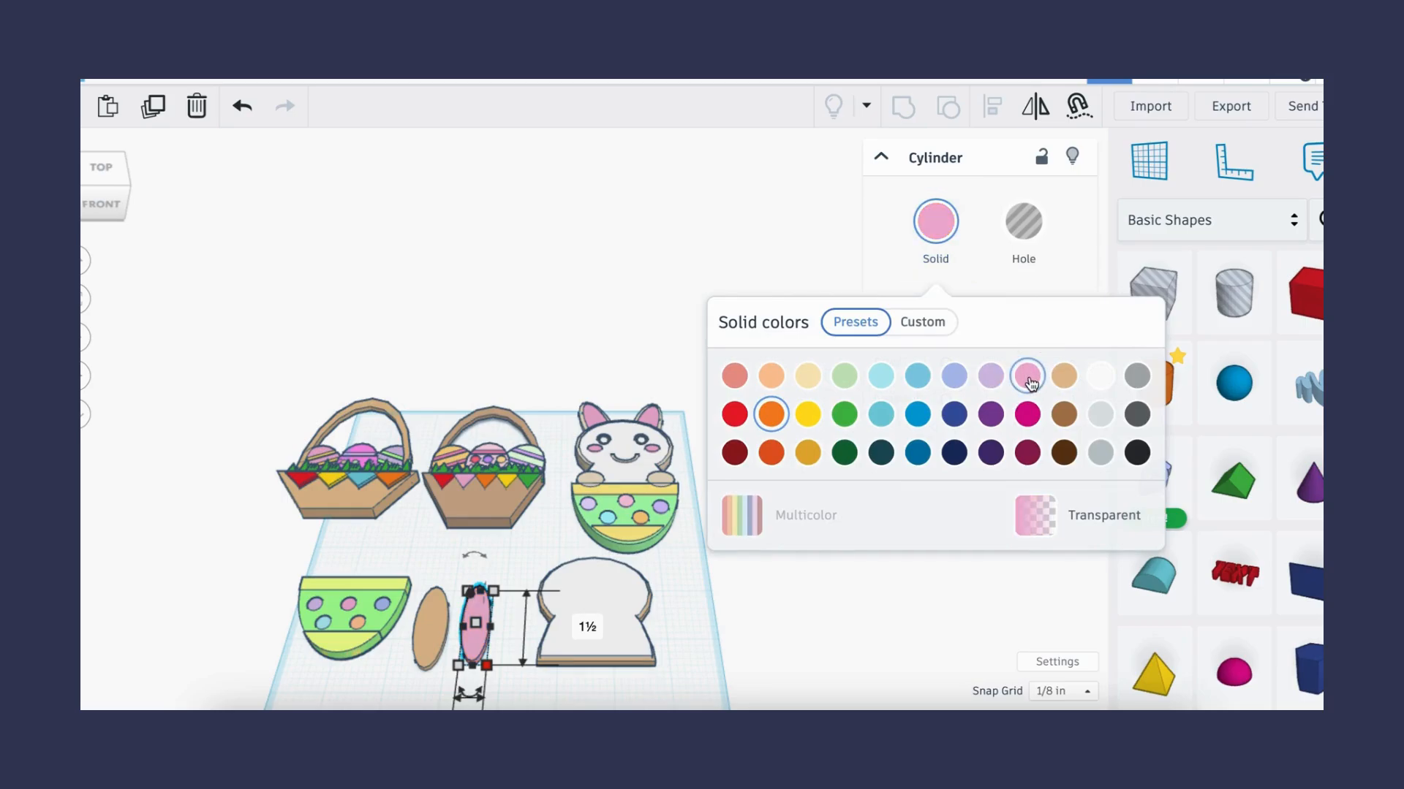
click(493, 570)
- Select both ovals and center-align them so the pink oval sits on the tan one as an ear
drag(417, 567, 501, 668)
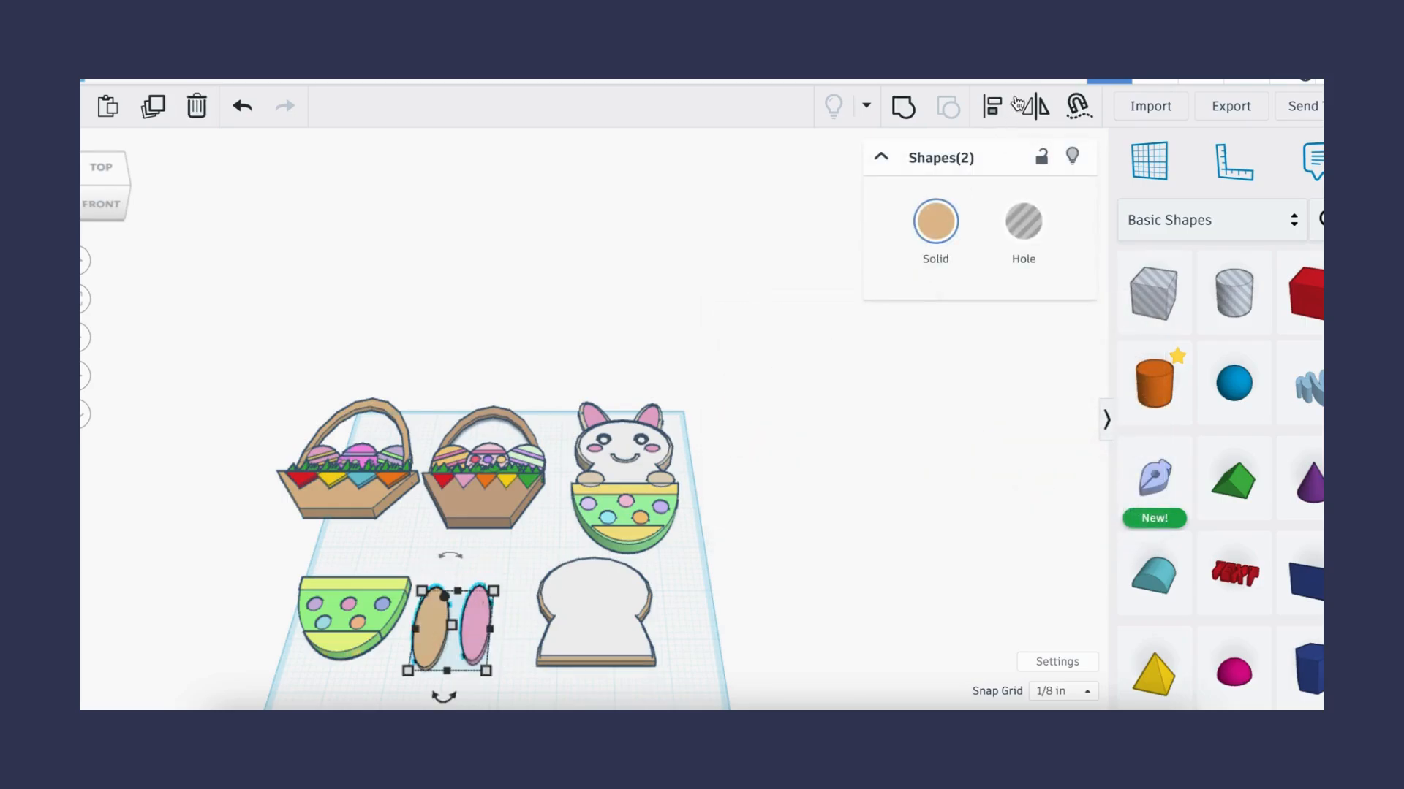
click(992, 106)
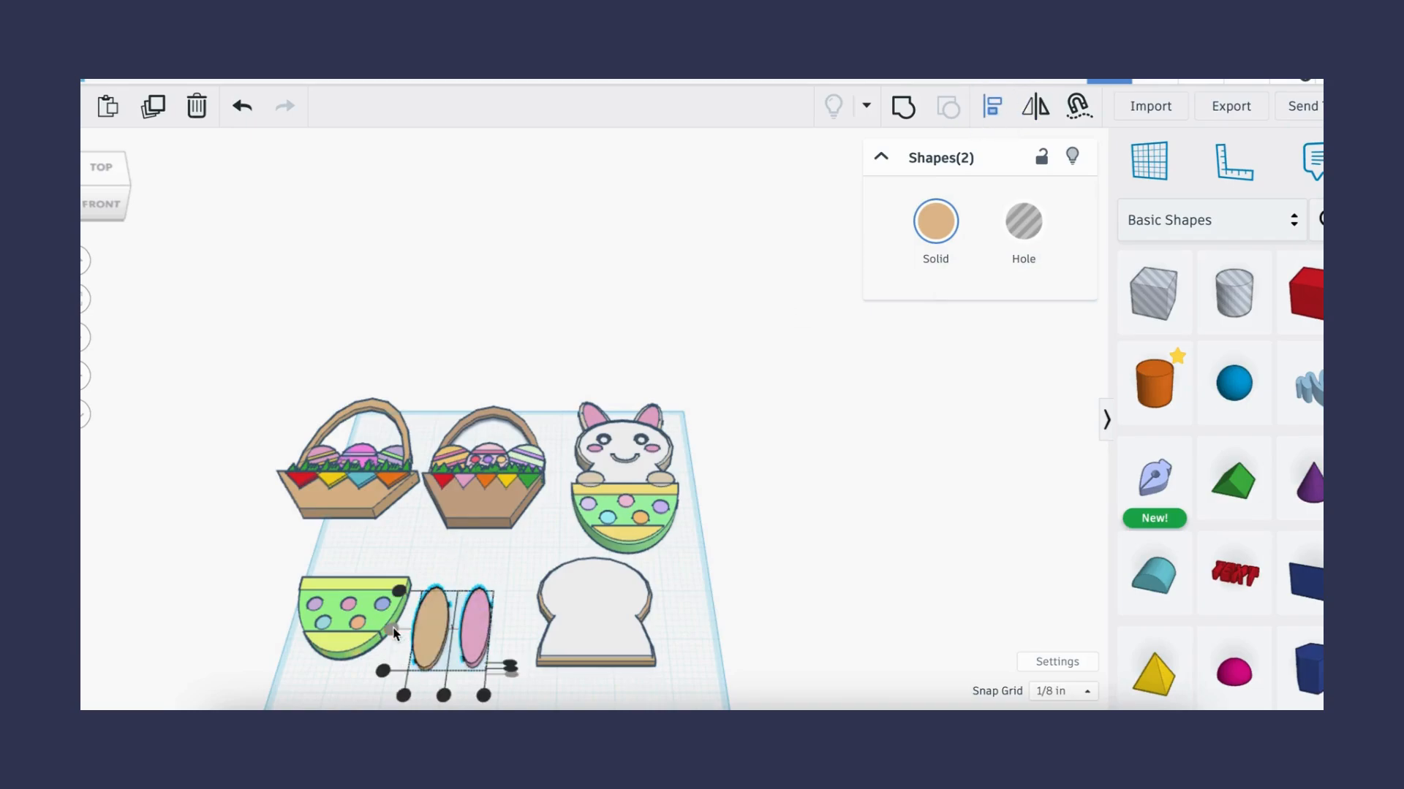
click(444, 694)
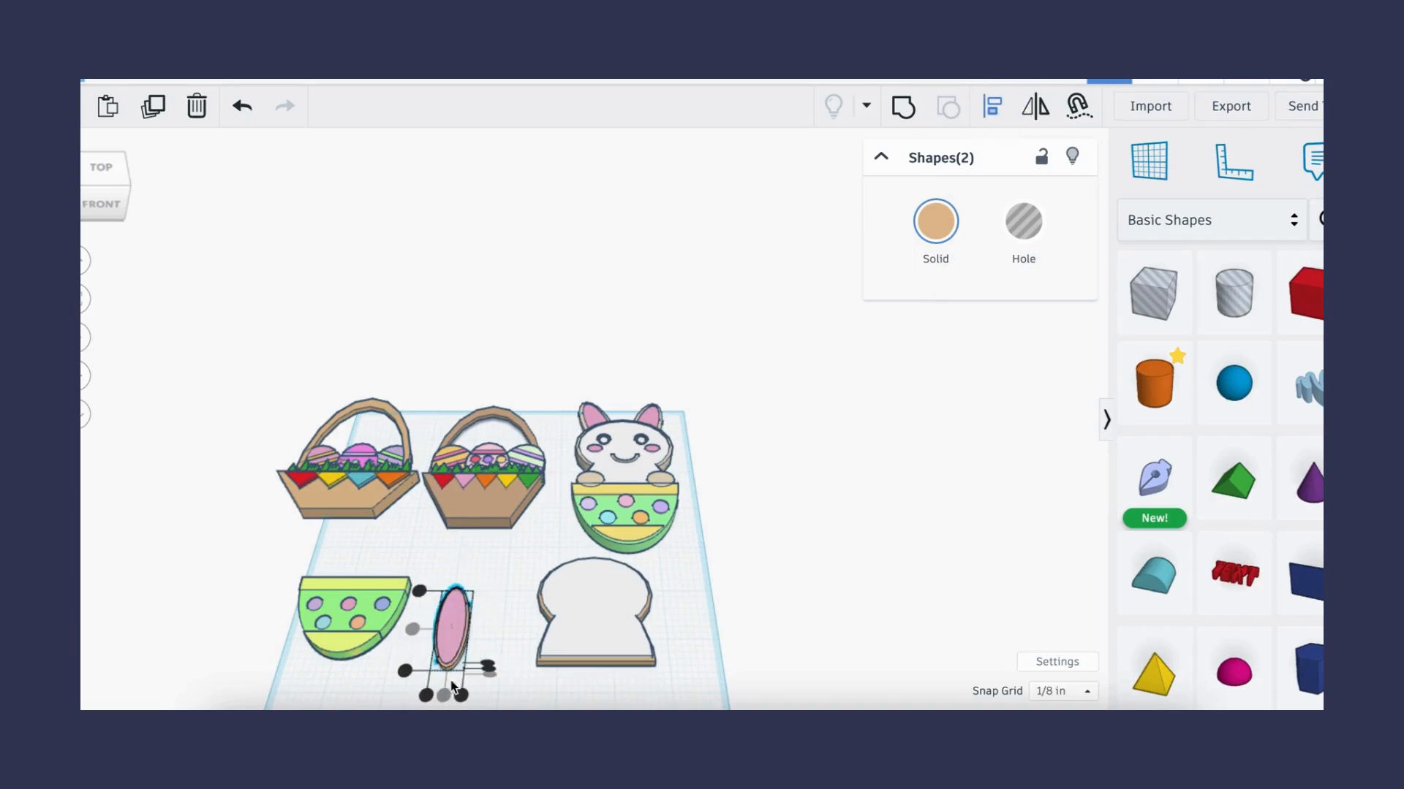
click(393, 679)
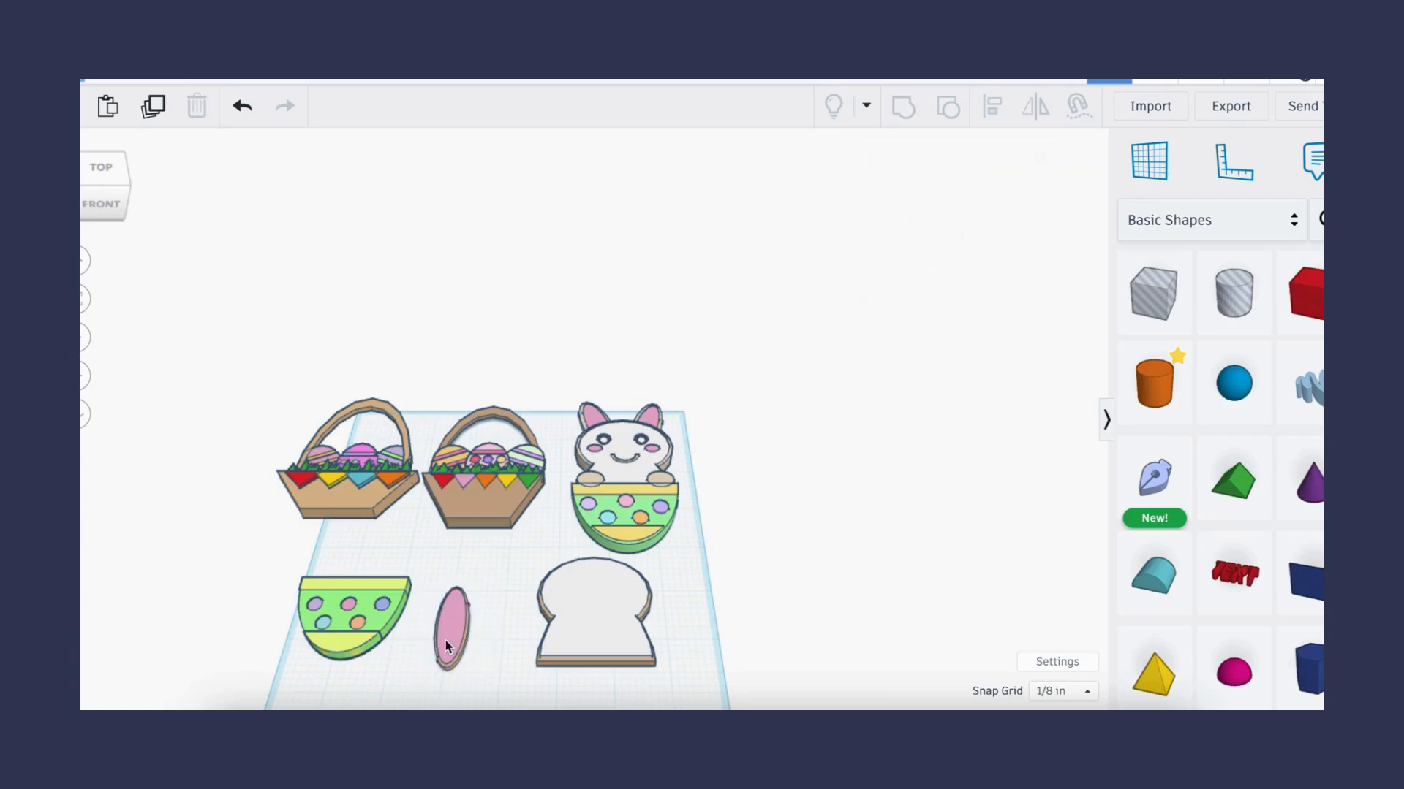
- Copy and paste the ear, nudging the duplicate to the right
click(466, 670)
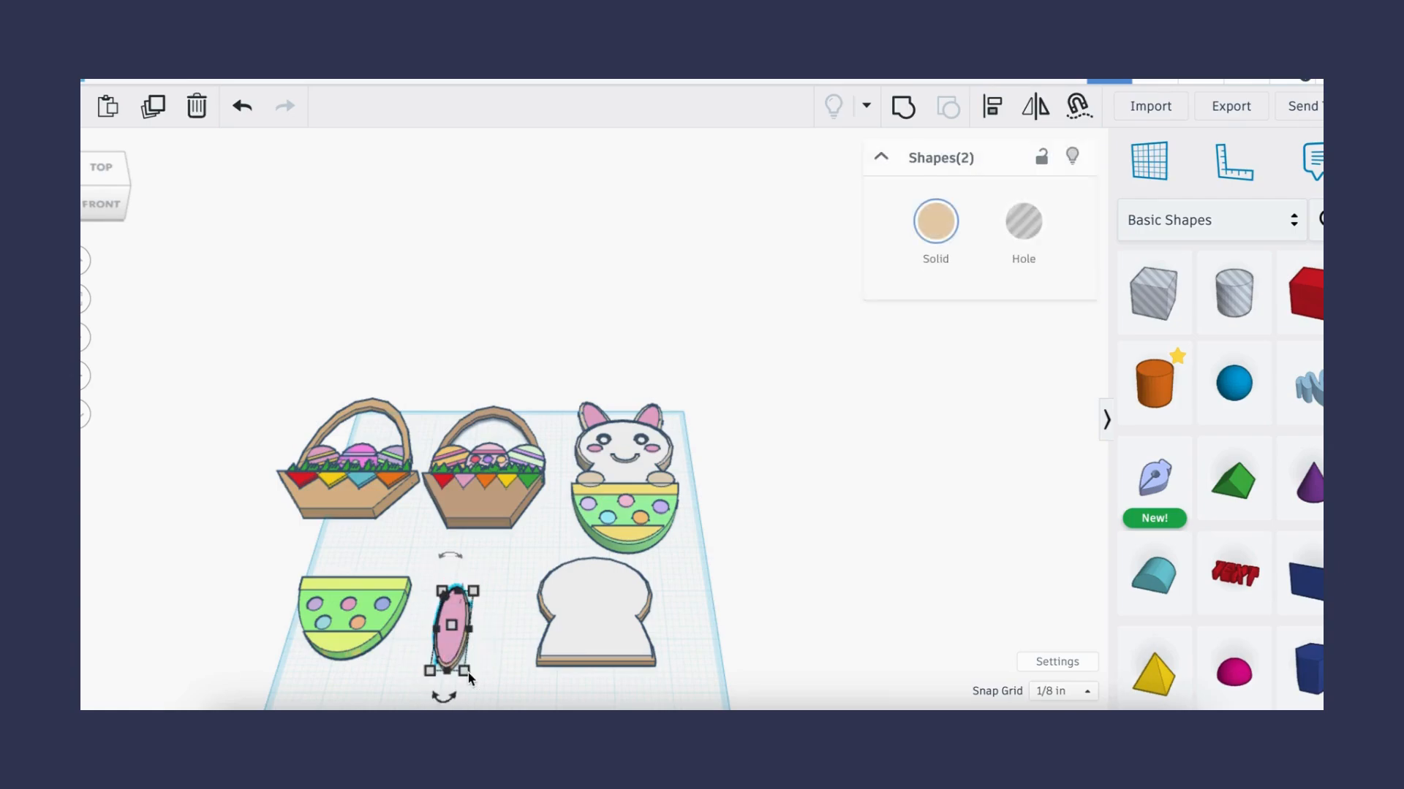
key(ctrl+c)
key(ctrl+v)
key(Right)
key(Right)
key(Right)
key(Right)
- Rotate the two ears outward in opposite directions so they form a V
click(442, 625)
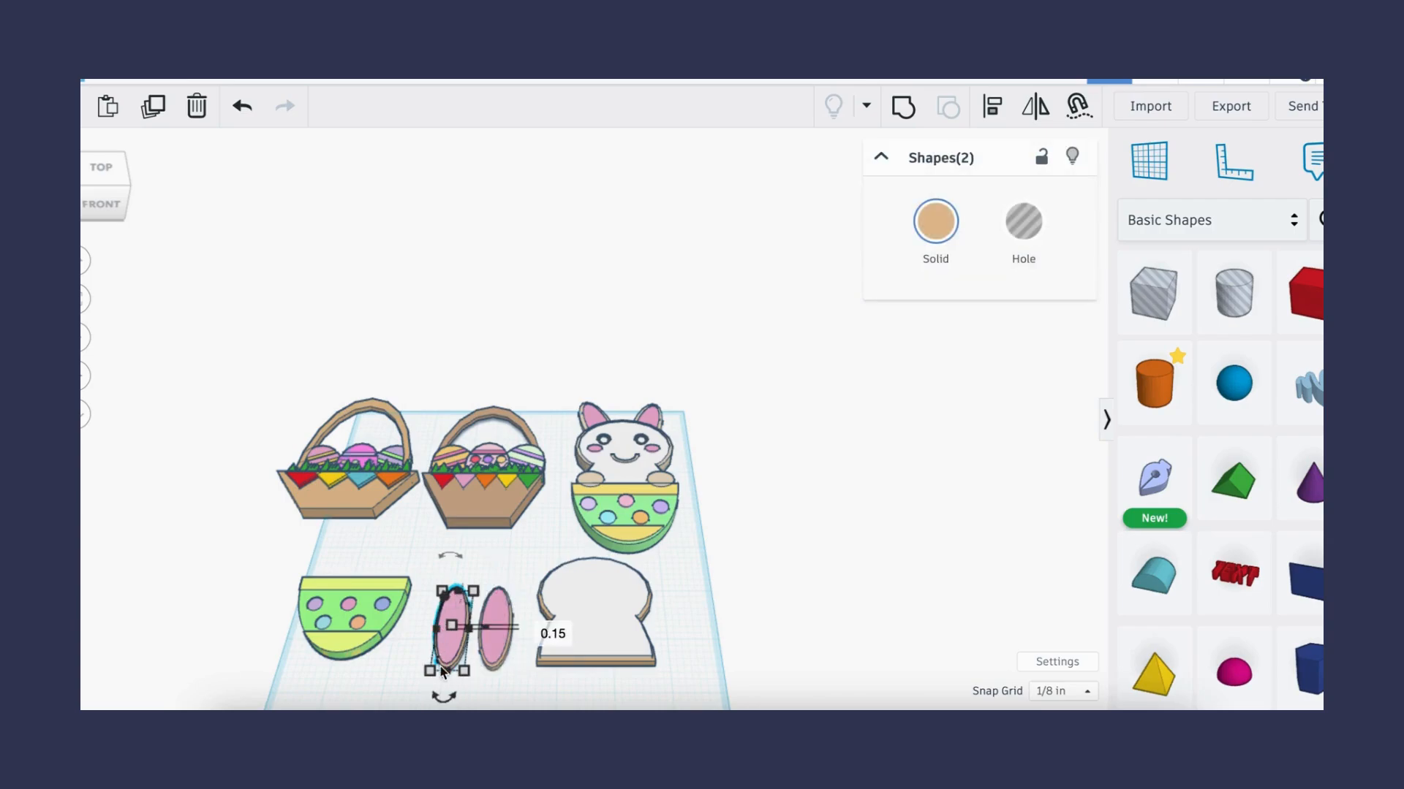
drag(446, 693, 467, 704)
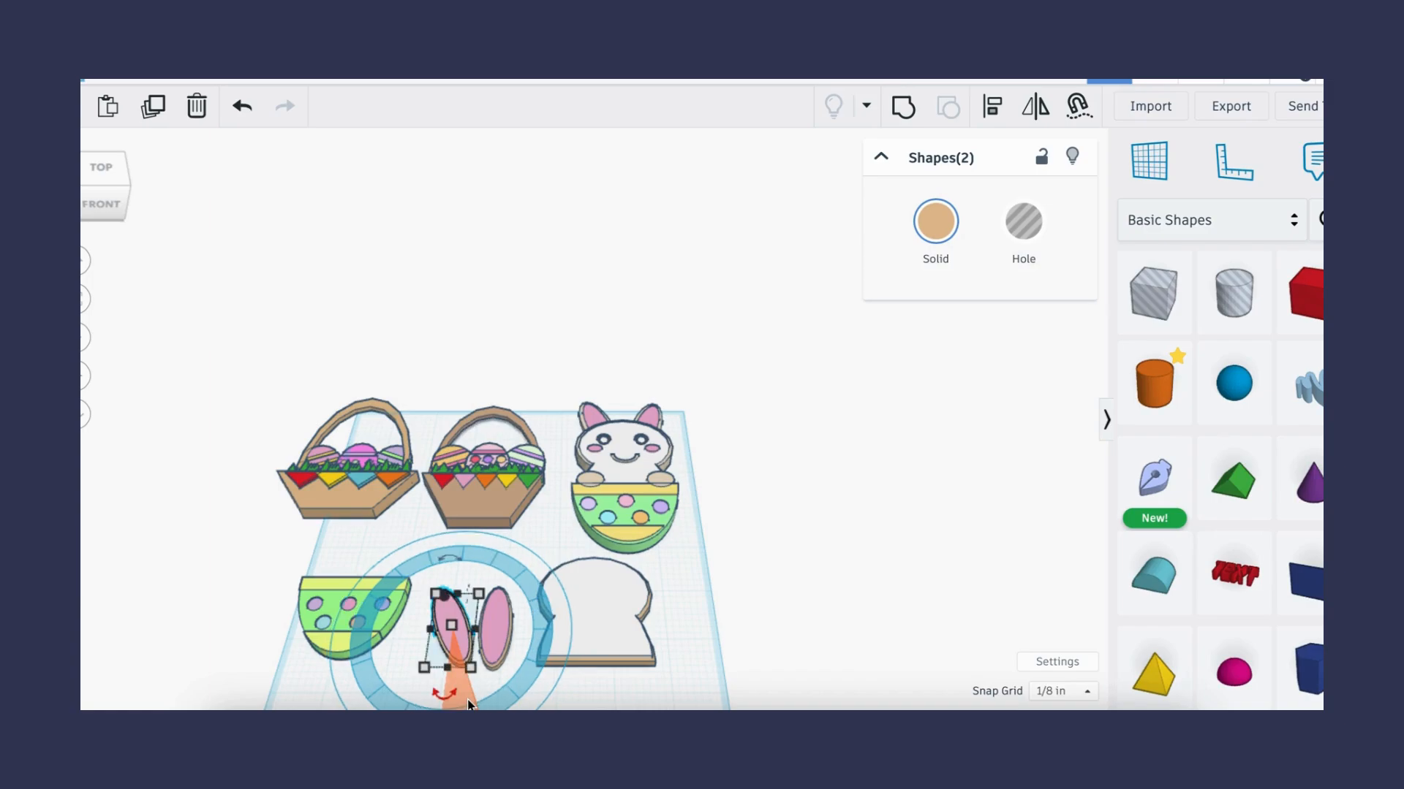
click(501, 589)
drag(490, 697, 464, 693)
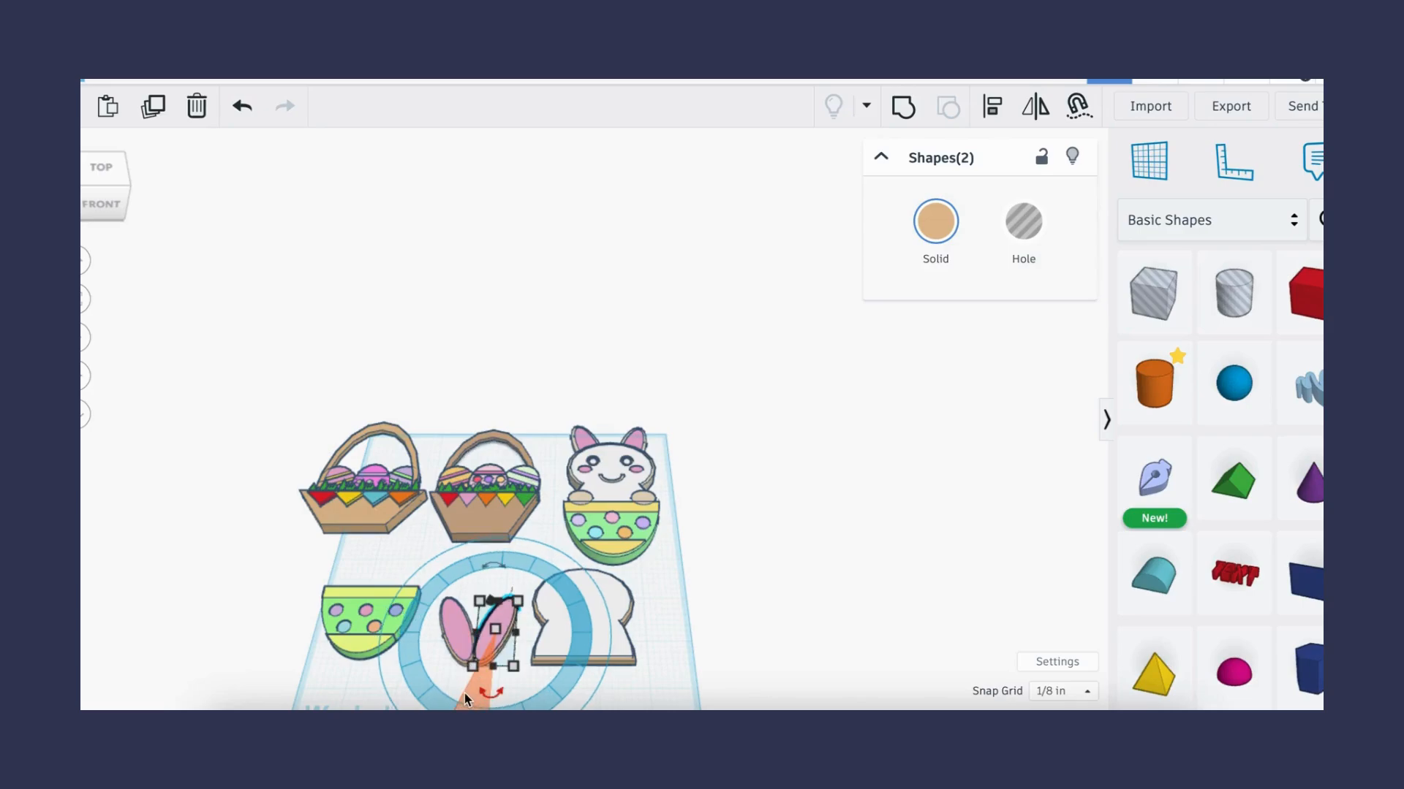
click(747, 623)
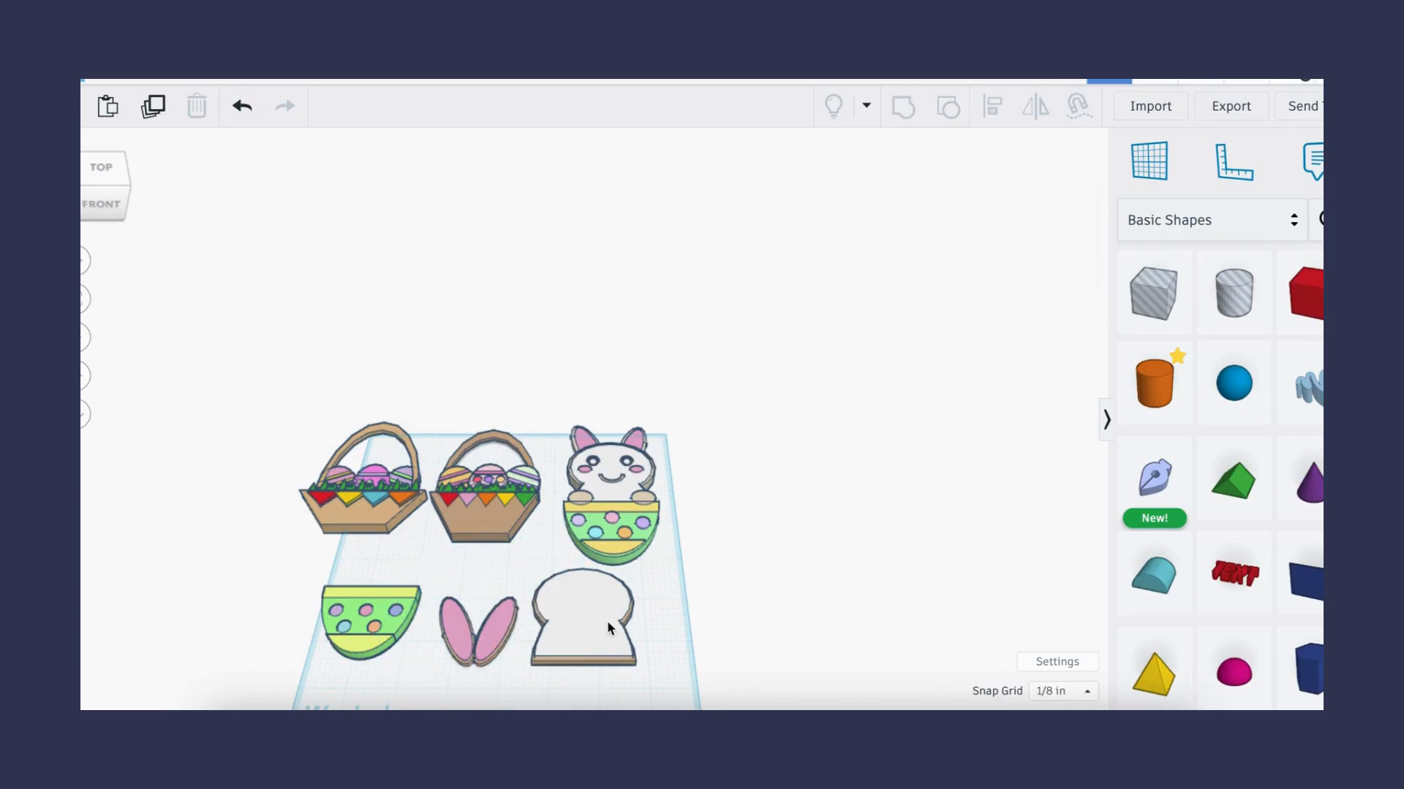
- Move the bunny body down and place both ears at the top corners of its head
drag(651, 635, 585, 709)
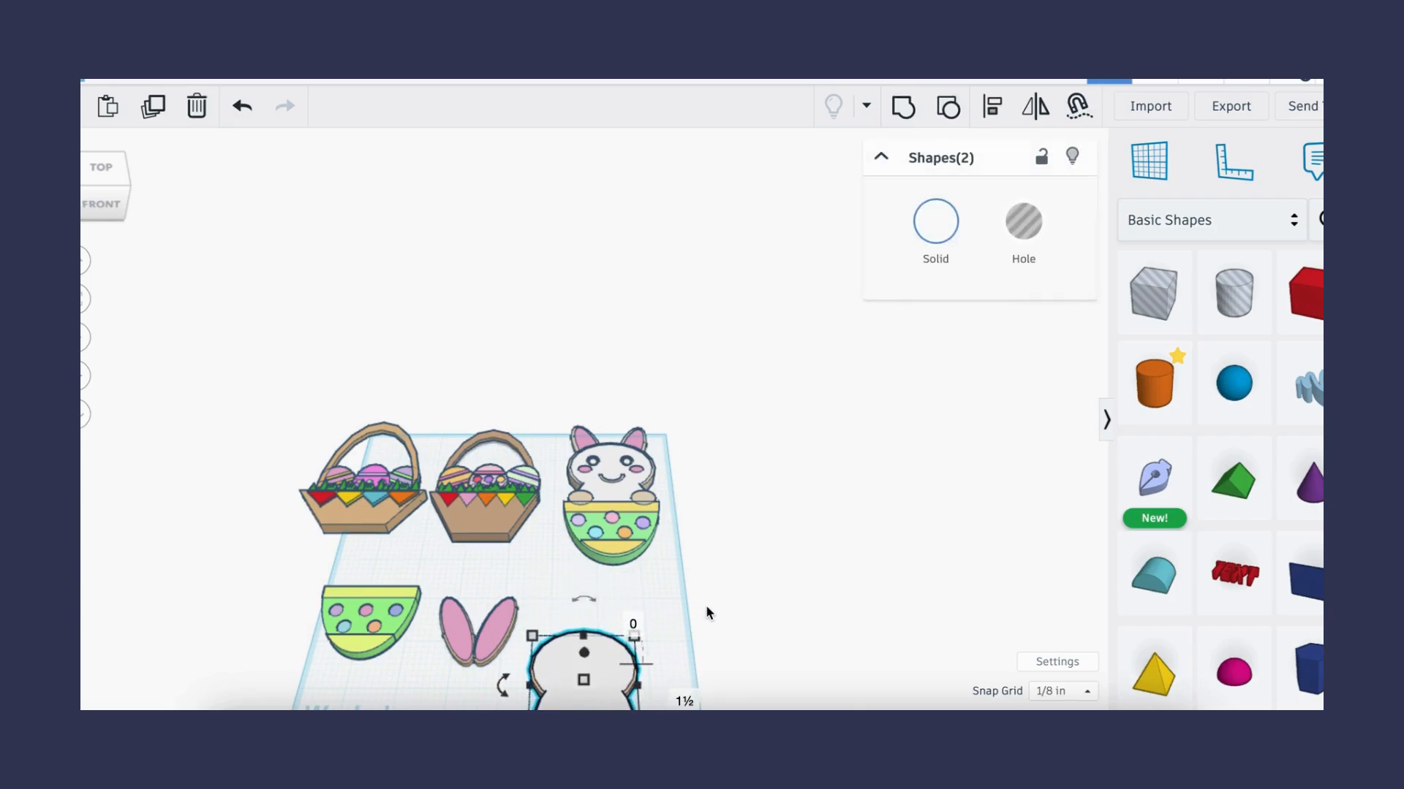
click(501, 622)
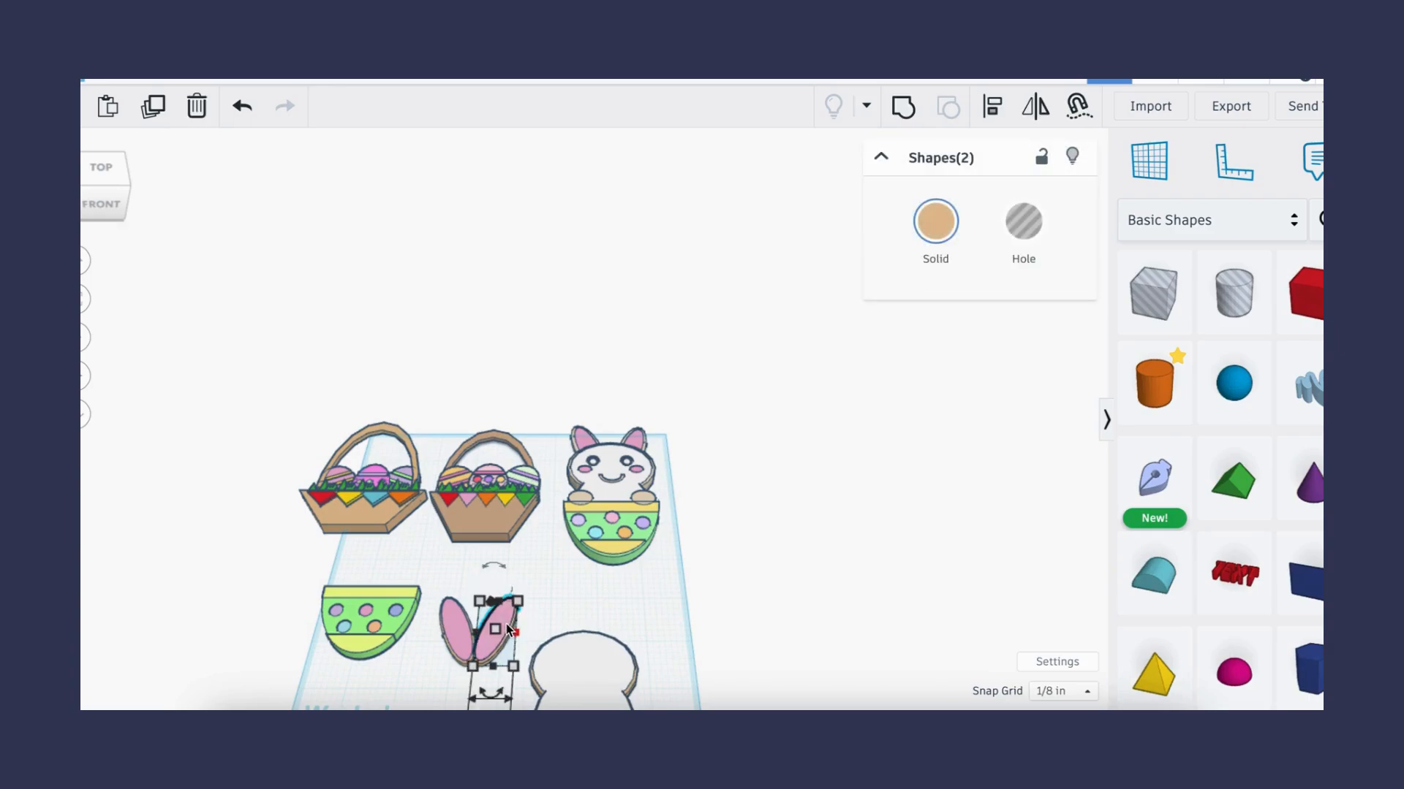
drag(510, 630, 626, 625)
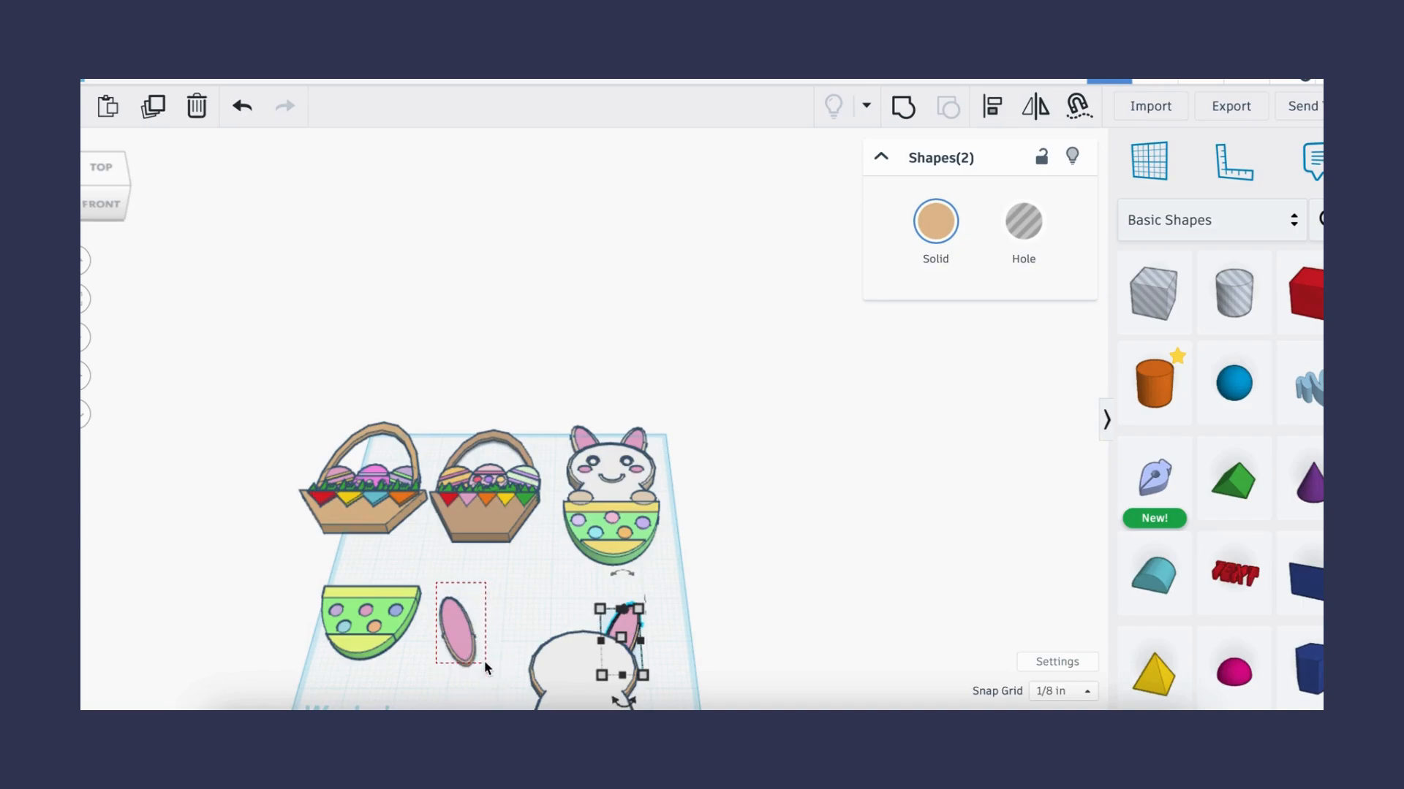
click(468, 643)
drag(468, 644, 564, 653)
- Nudge the left ear slightly so it sits properly behind the head
scroll(594, 437, up, 3)
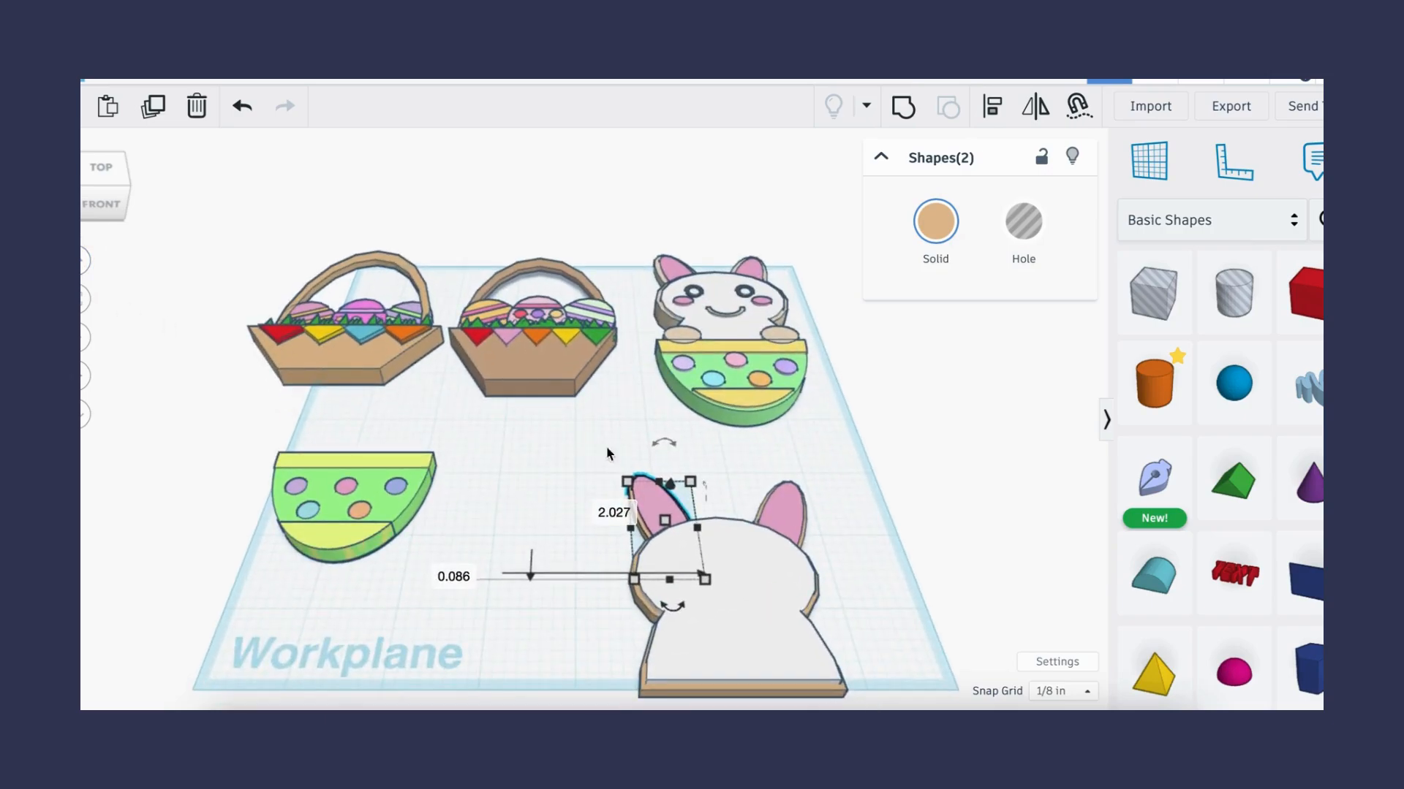
click(871, 506)
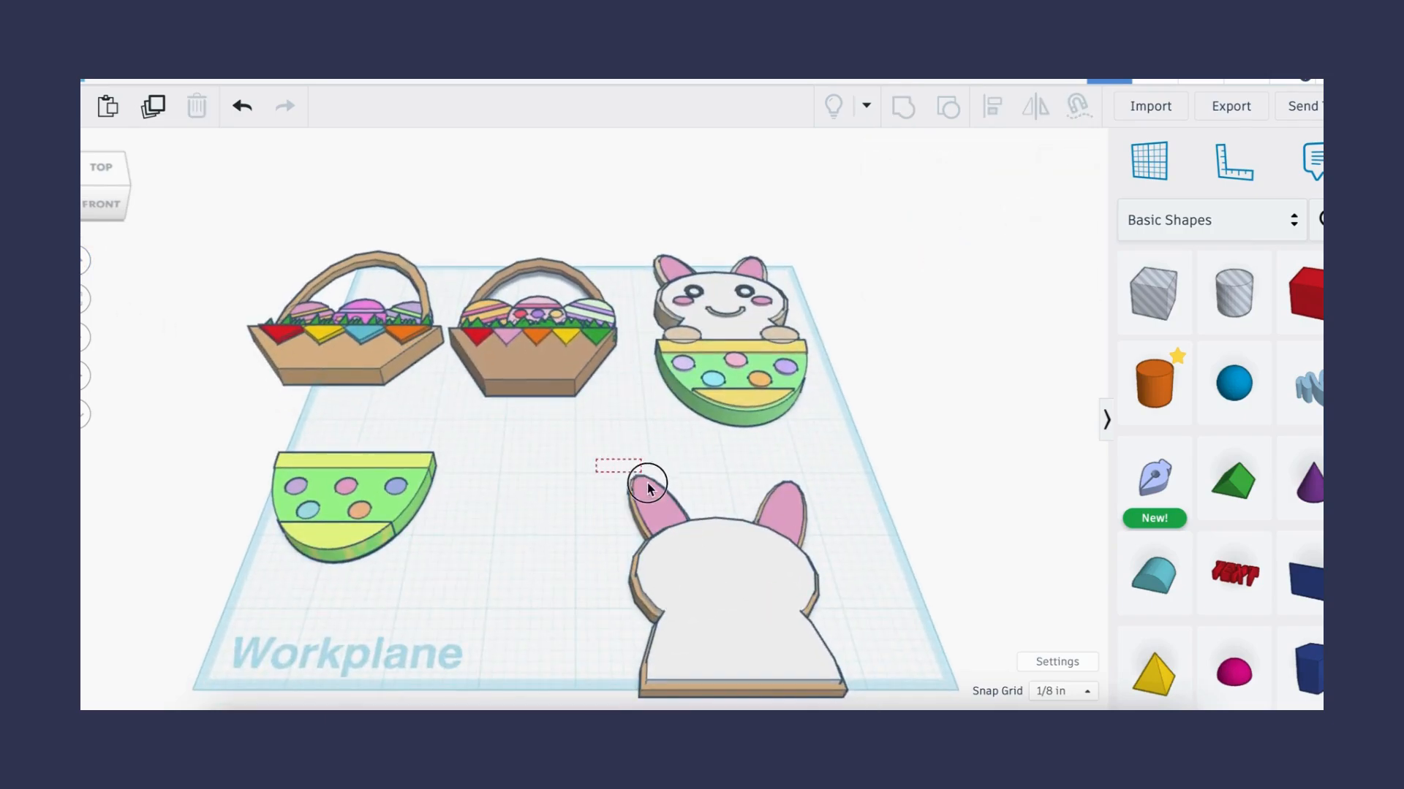
click(663, 504)
drag(663, 505, 640, 505)
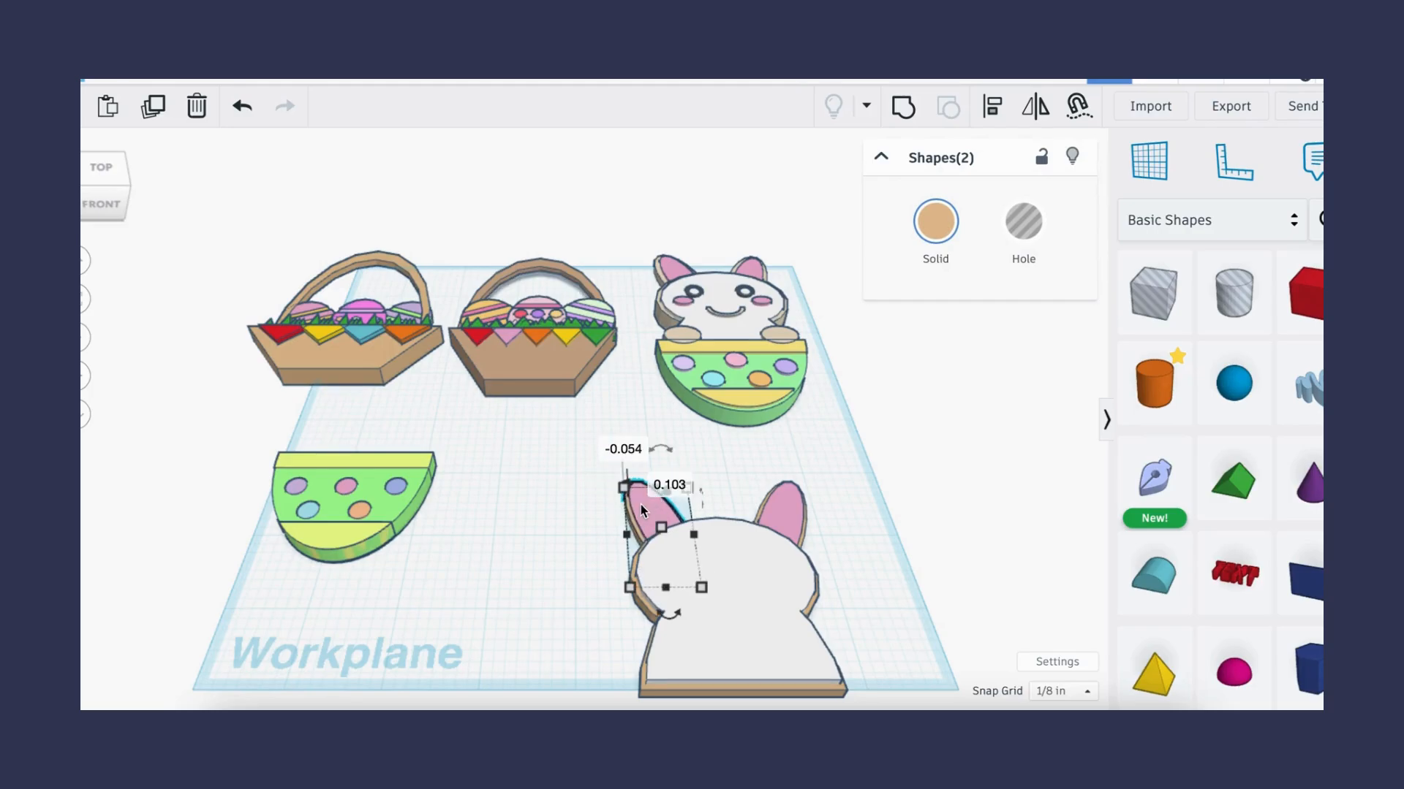
click(940, 536)
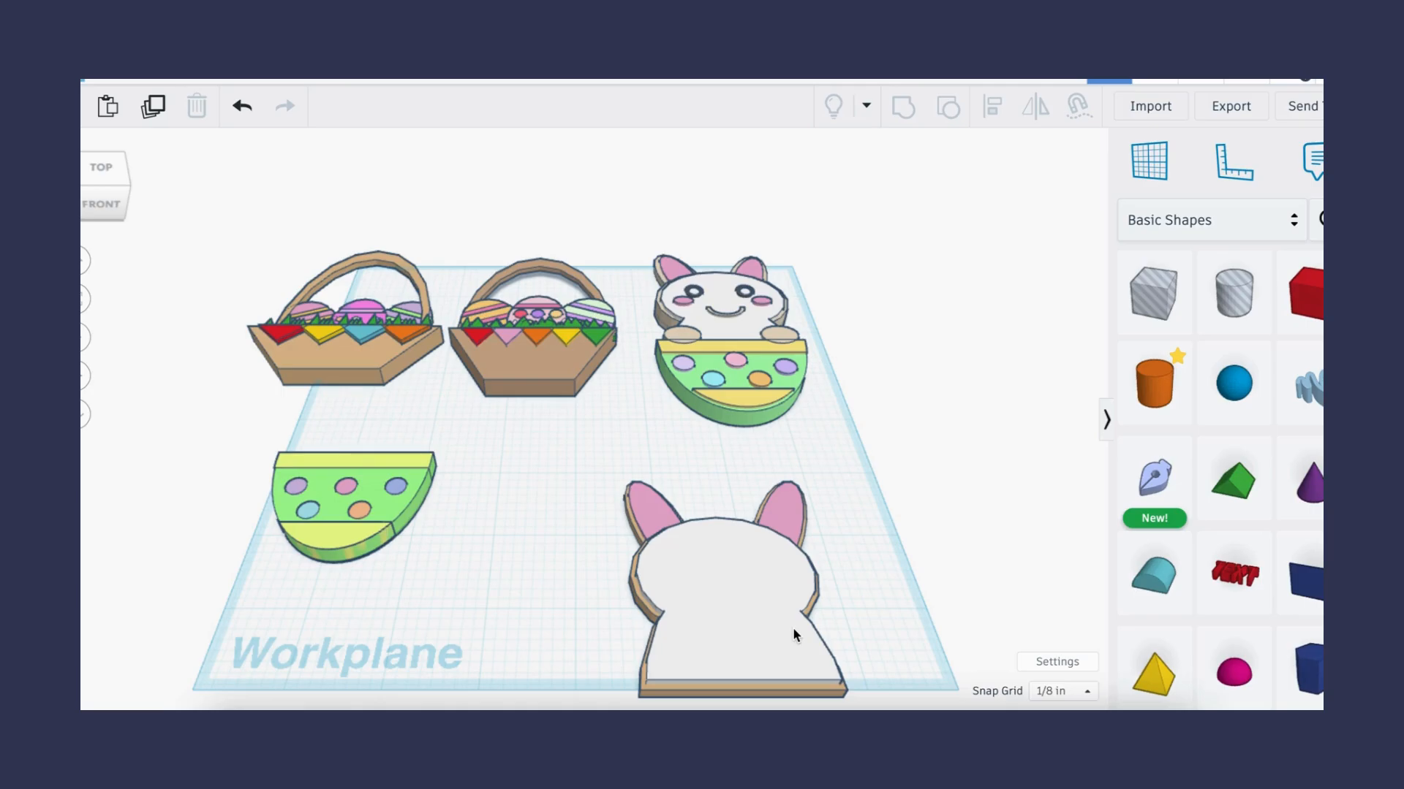
- Select the whole bunny, body and ears, and move it to the left on the workplane
drag(872, 480, 599, 626)
drag(703, 633, 555, 587)
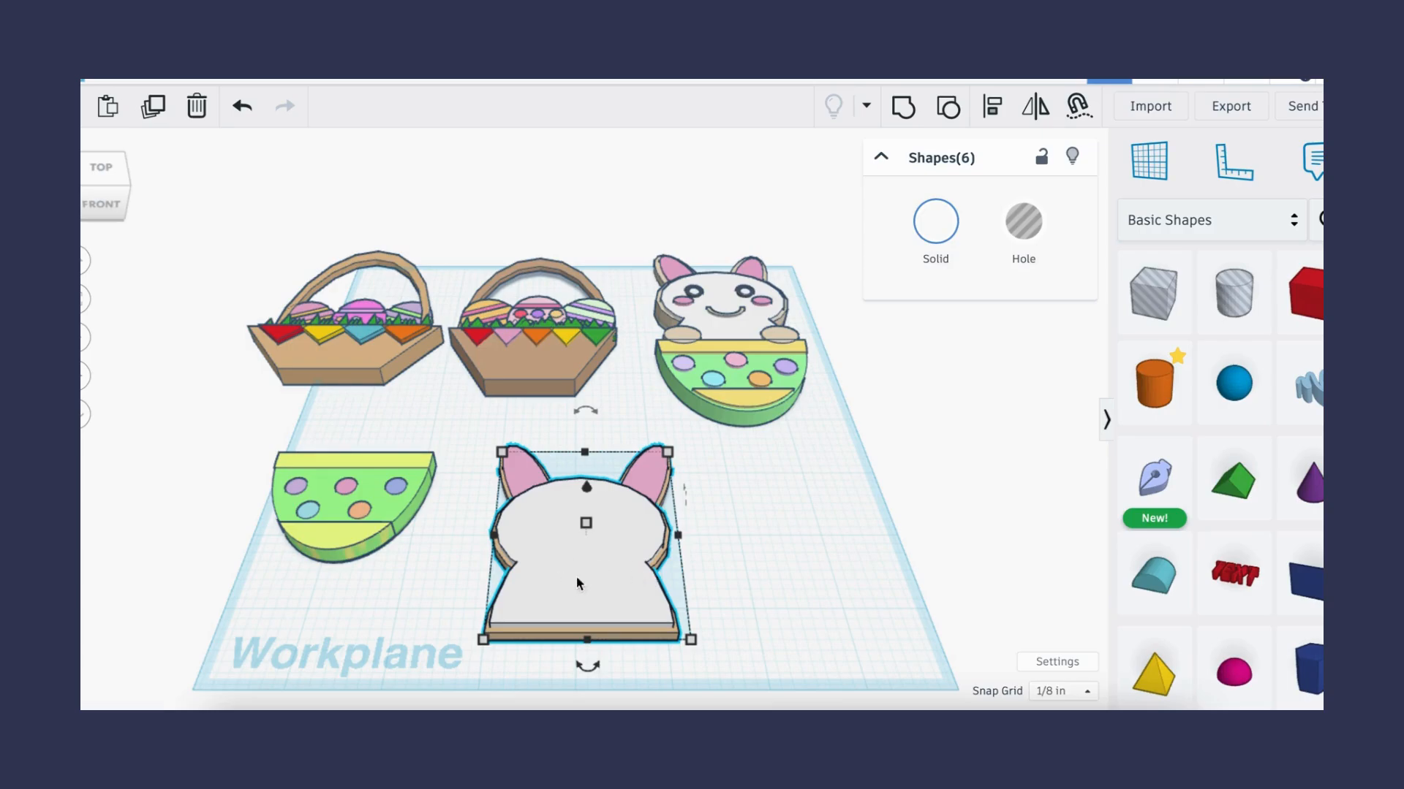
click(772, 558)
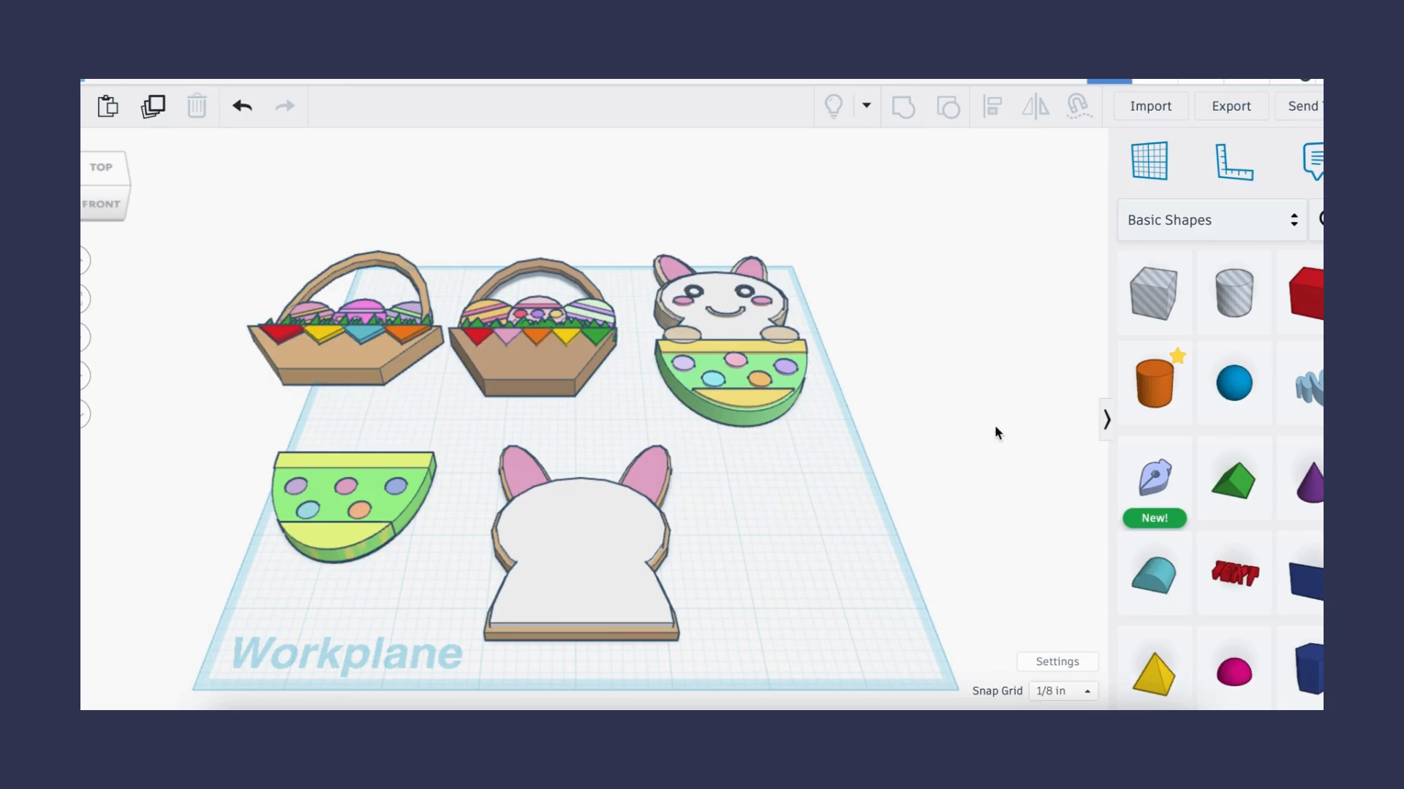
- Add a cylinder, shrink it to 1/4 in across, and color it dark gray for an eye
click(1154, 381)
click(747, 549)
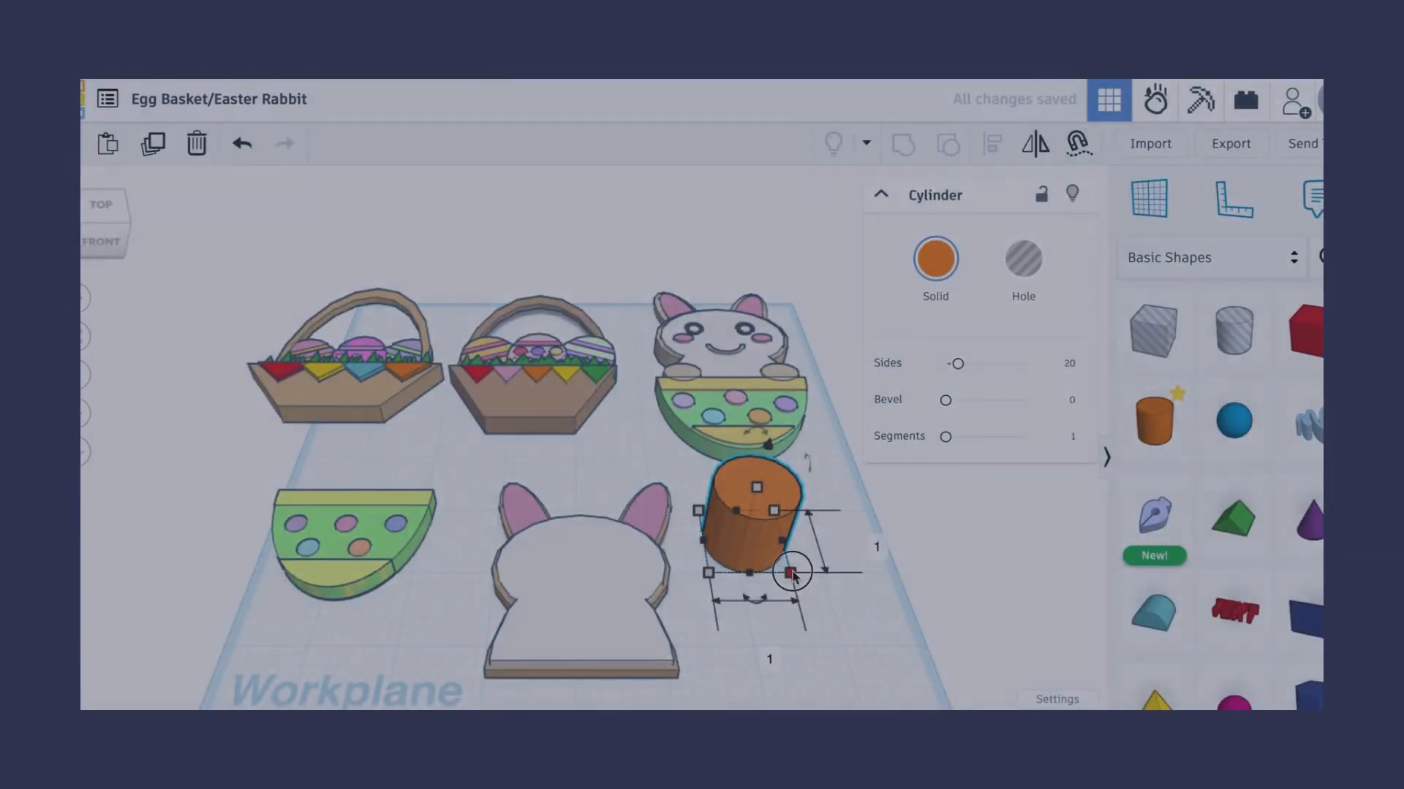
drag(792, 574, 722, 529)
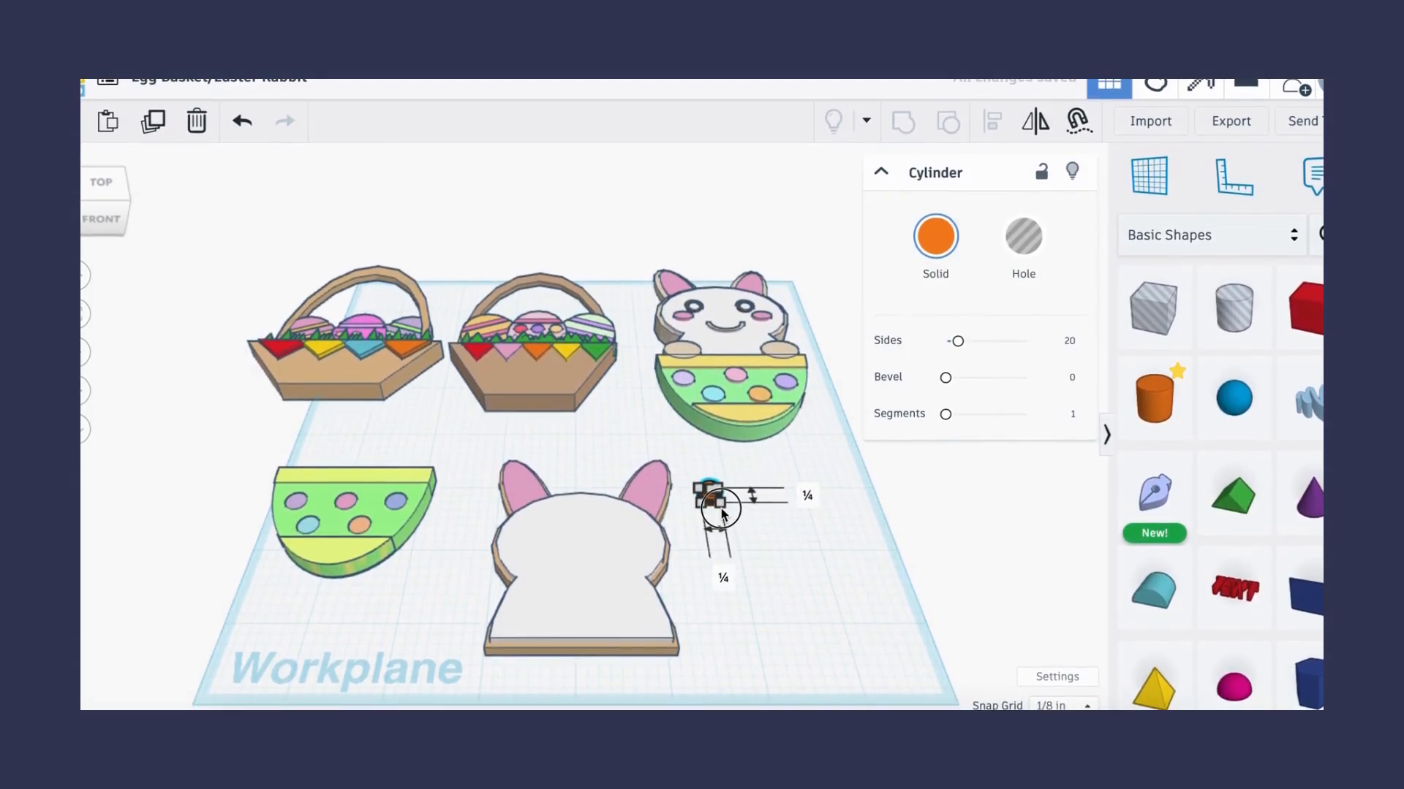
click(744, 508)
scroll(742, 506, up, 4)
click(696, 491)
click(936, 238)
click(1137, 417)
- Place a smaller cylinder on the dark one and center-align the two to form an eye
click(740, 508)
click(697, 475)
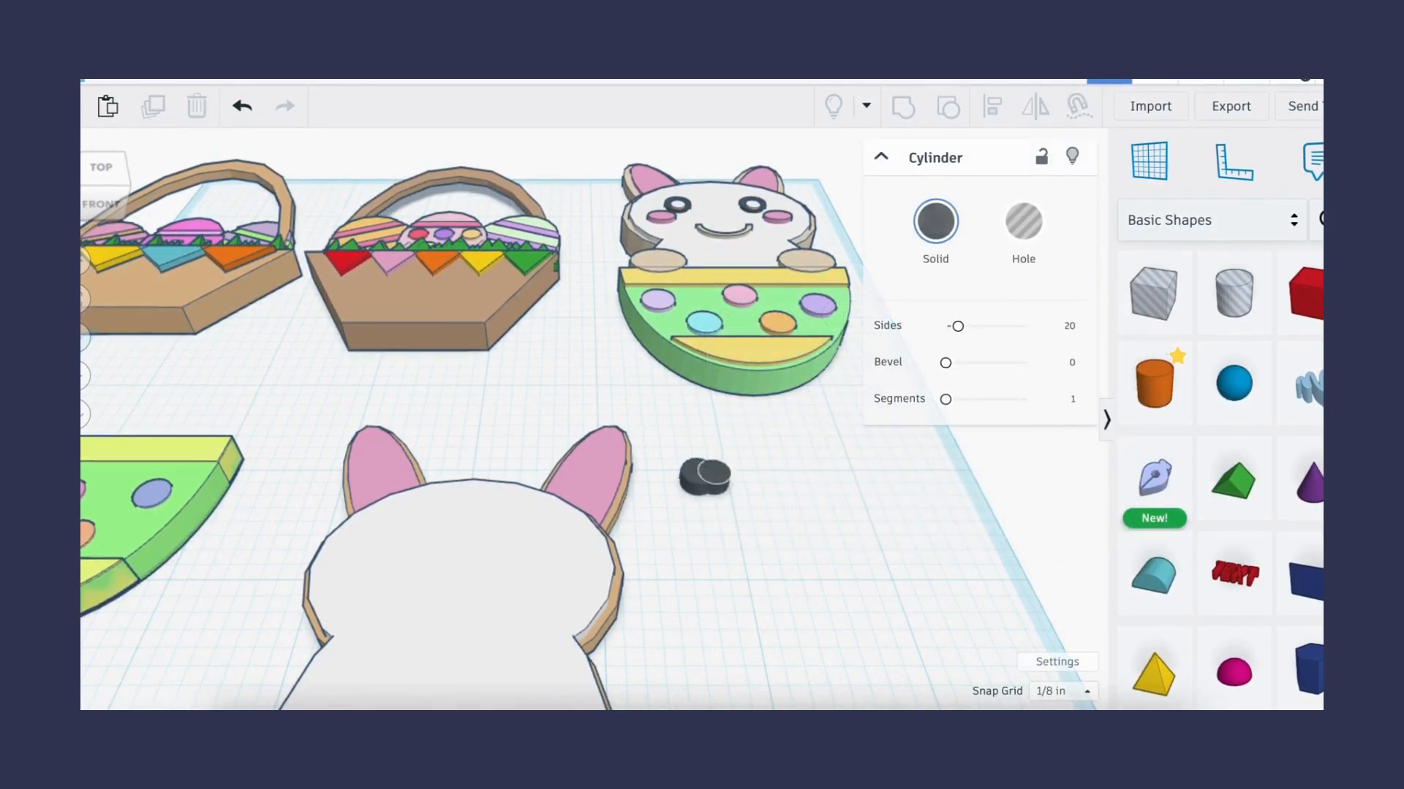
click(814, 538)
click(705, 479)
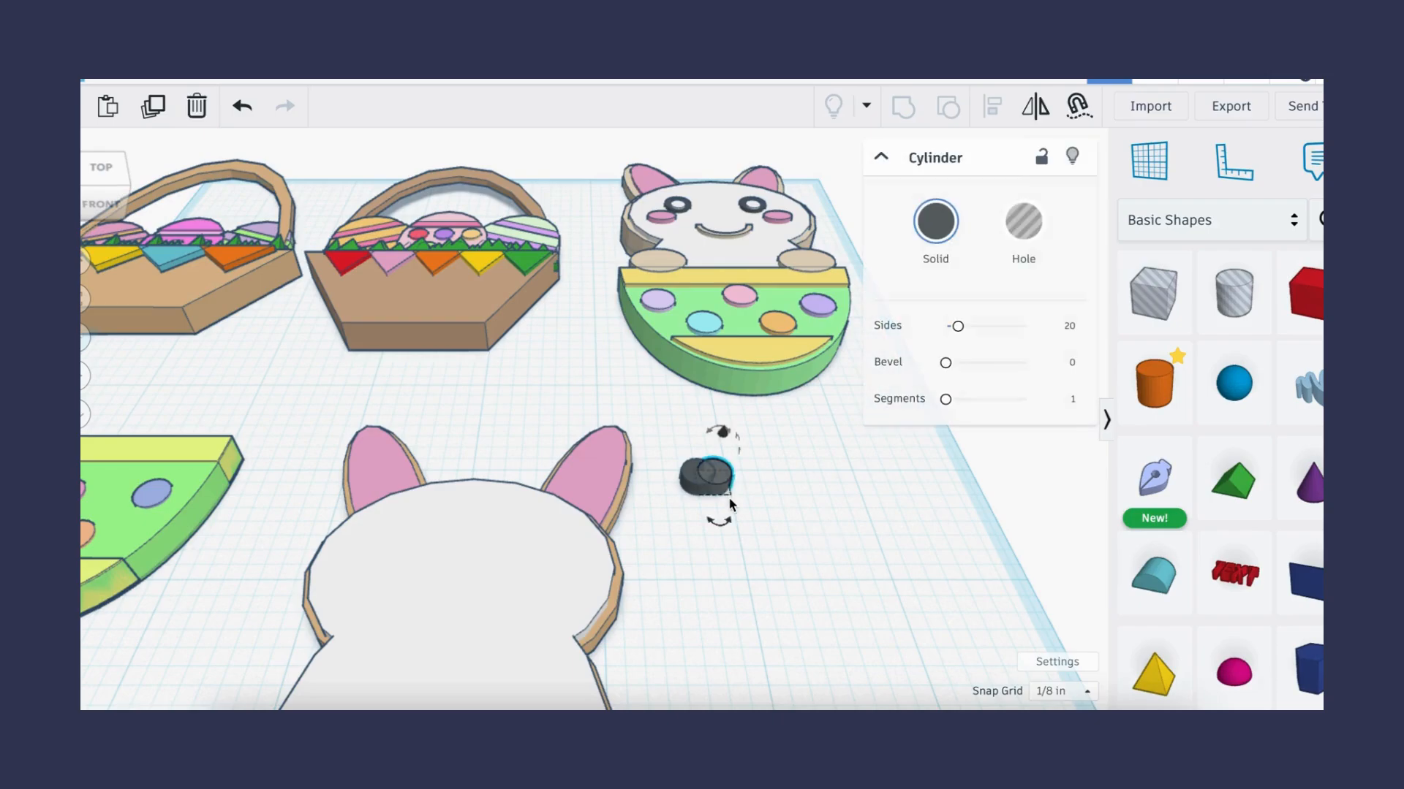
scroll(729, 494, up, 3)
drag(745, 511, 697, 471)
drag(580, 338, 699, 453)
click(992, 106)
click(523, 467)
click(613, 428)
click(612, 428)
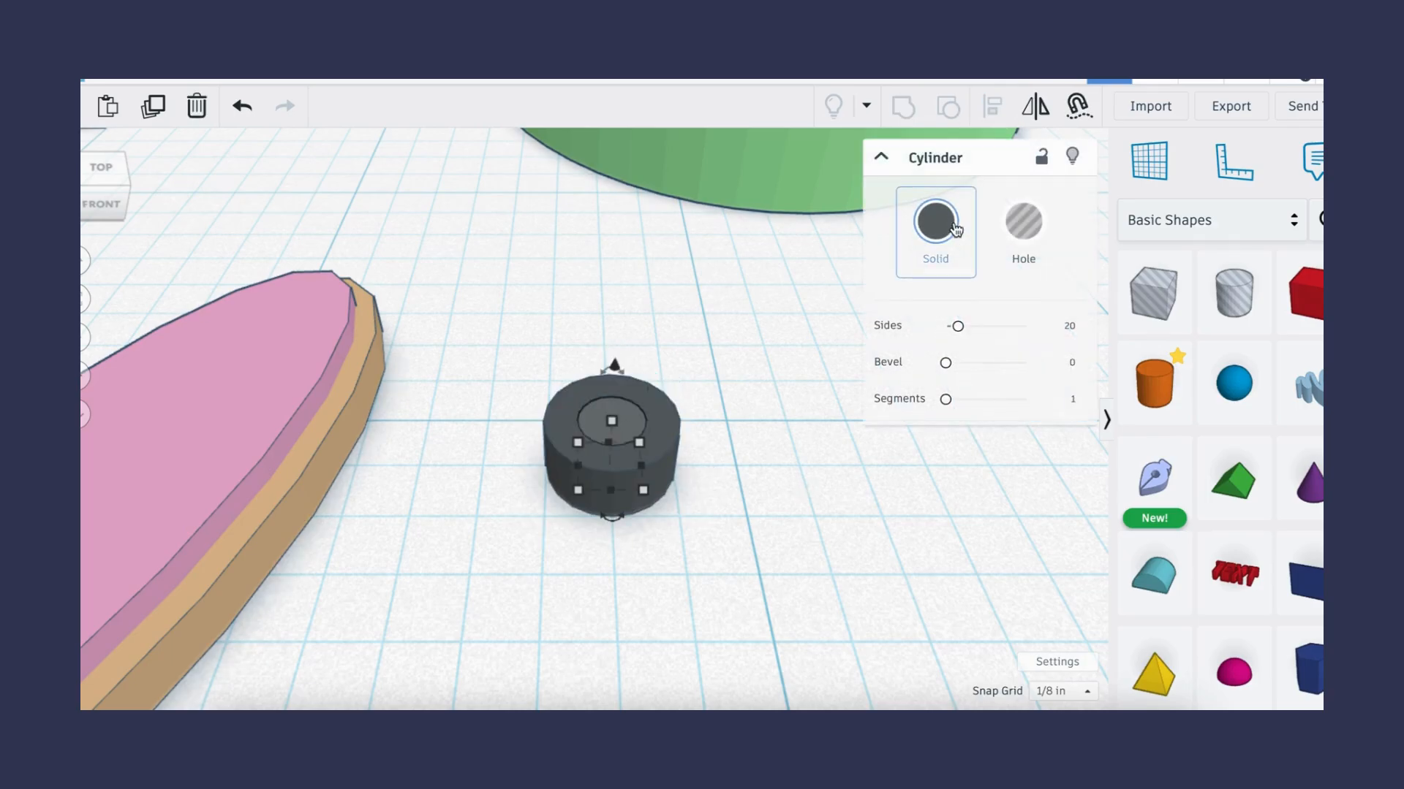
- Color the inner cylinder white and set its elevation so it shows on top of the eye
click(935, 221)
click(1100, 376)
click(614, 368)
click(678, 408)
key(Return)
- Select both eye parts, duplicate them, and nudge the copy to the right as a second eye
drag(543, 368, 711, 502)
key(ctrl+d)
key(Right)
key(Right)
key(Right)
key(Right)
key(Right)
key(Right)
scroll(604, 519, down, 8)
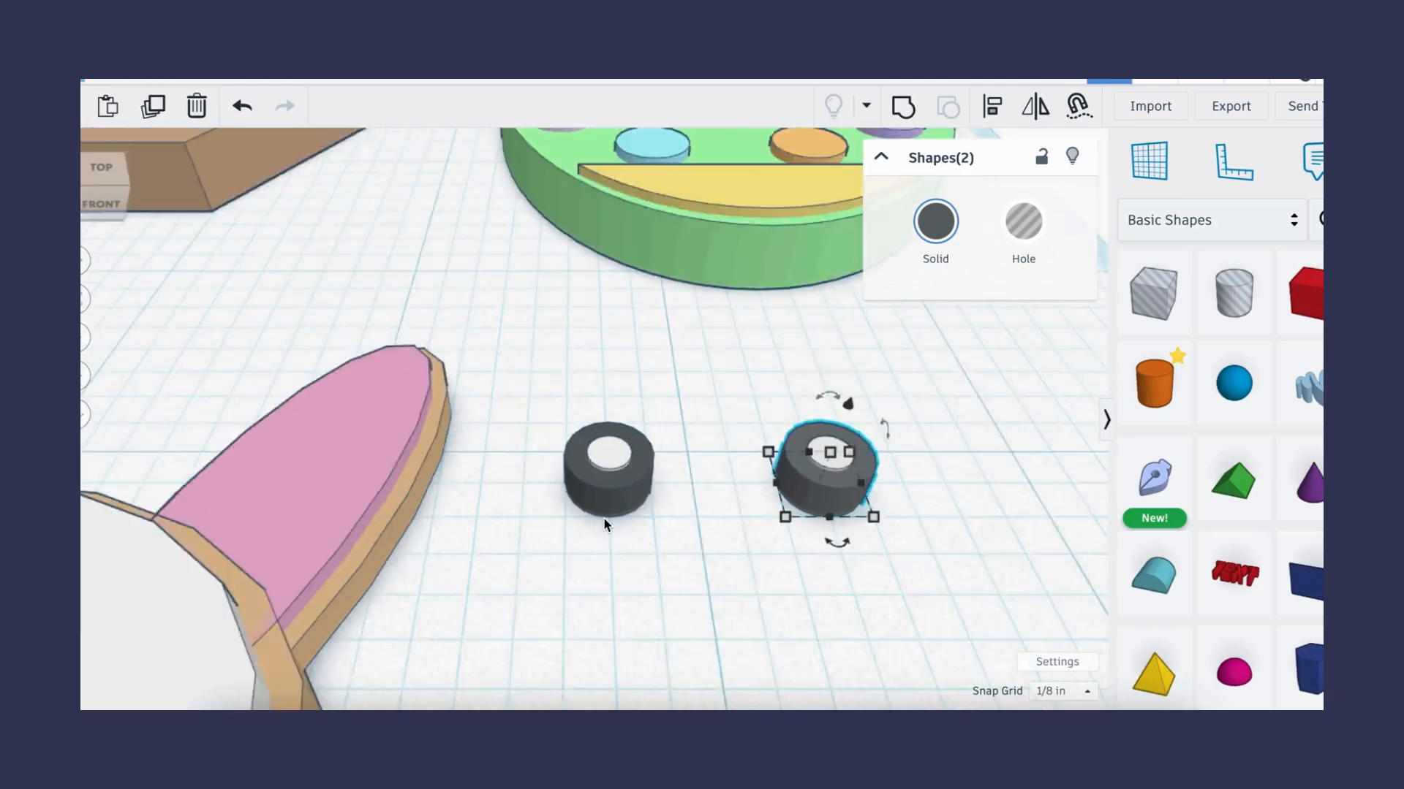
- Select both eyes and move them onto the bunny's face
click(641, 576)
drag(750, 548, 751, 548)
drag(696, 505, 335, 521)
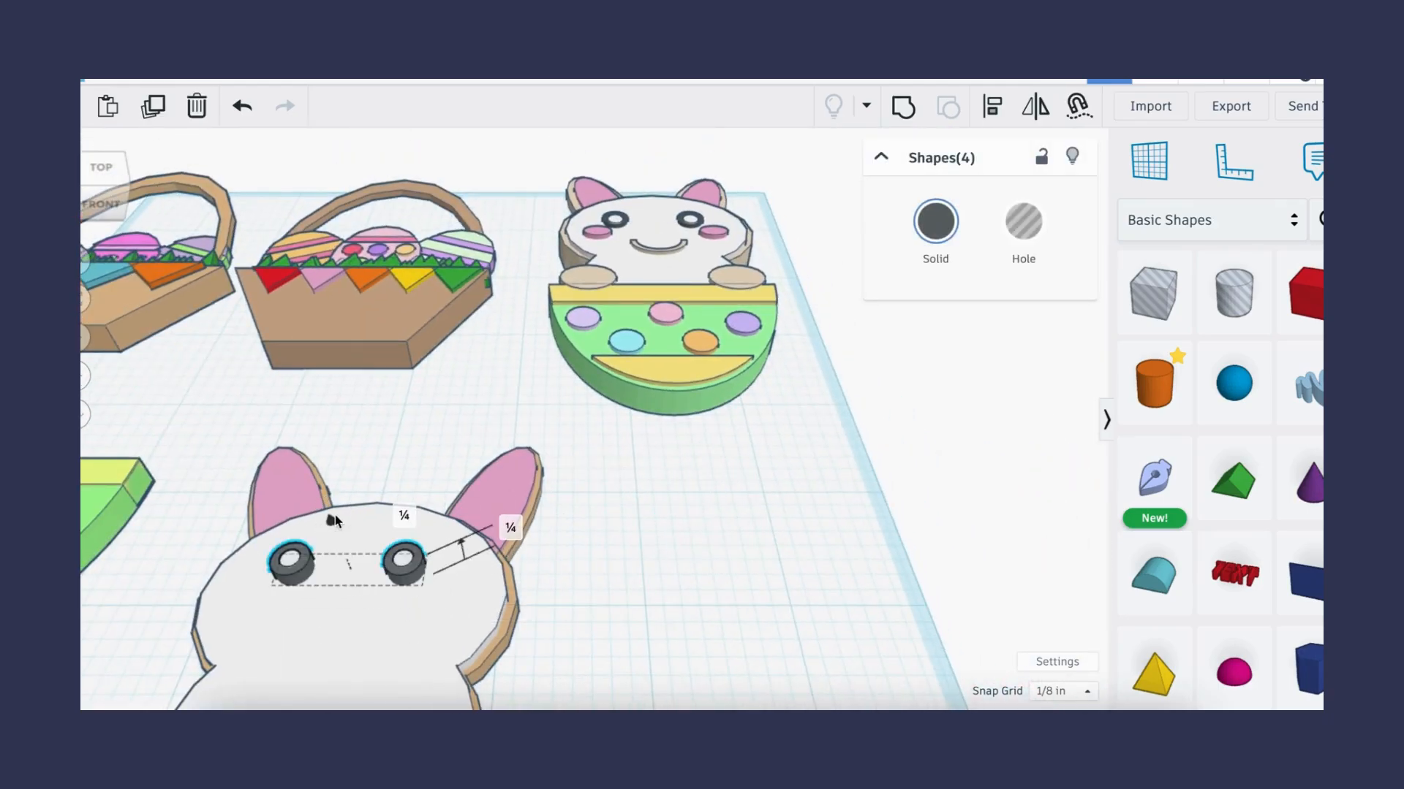
- Adjust the eyes' dimension values, entering 0.2 in
click(400, 516)
text(0.2)
key(Return)
click(405, 519)
text(0.)
key(Return)
click(550, 579)
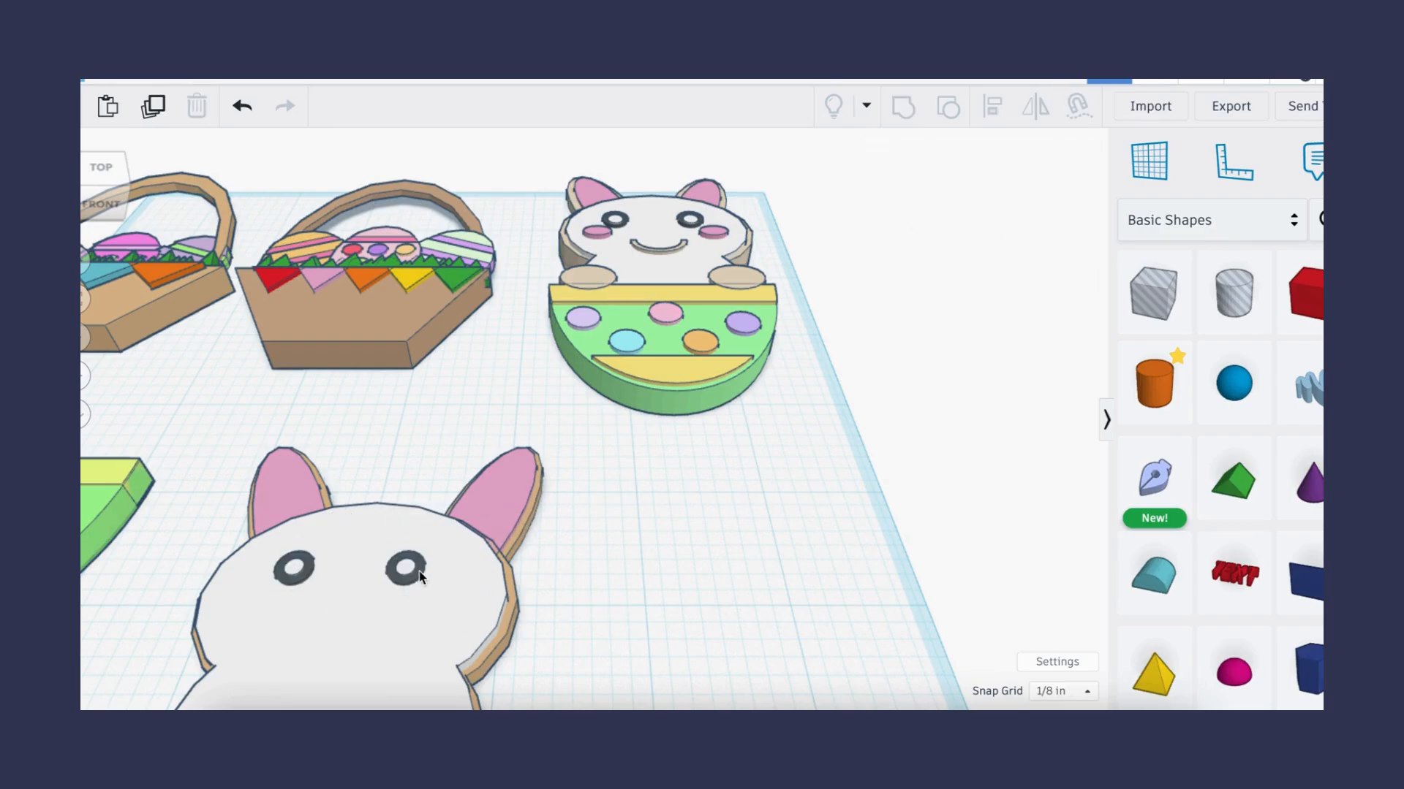
scroll(405, 583, down, 5)
scroll(405, 582, up, 5)
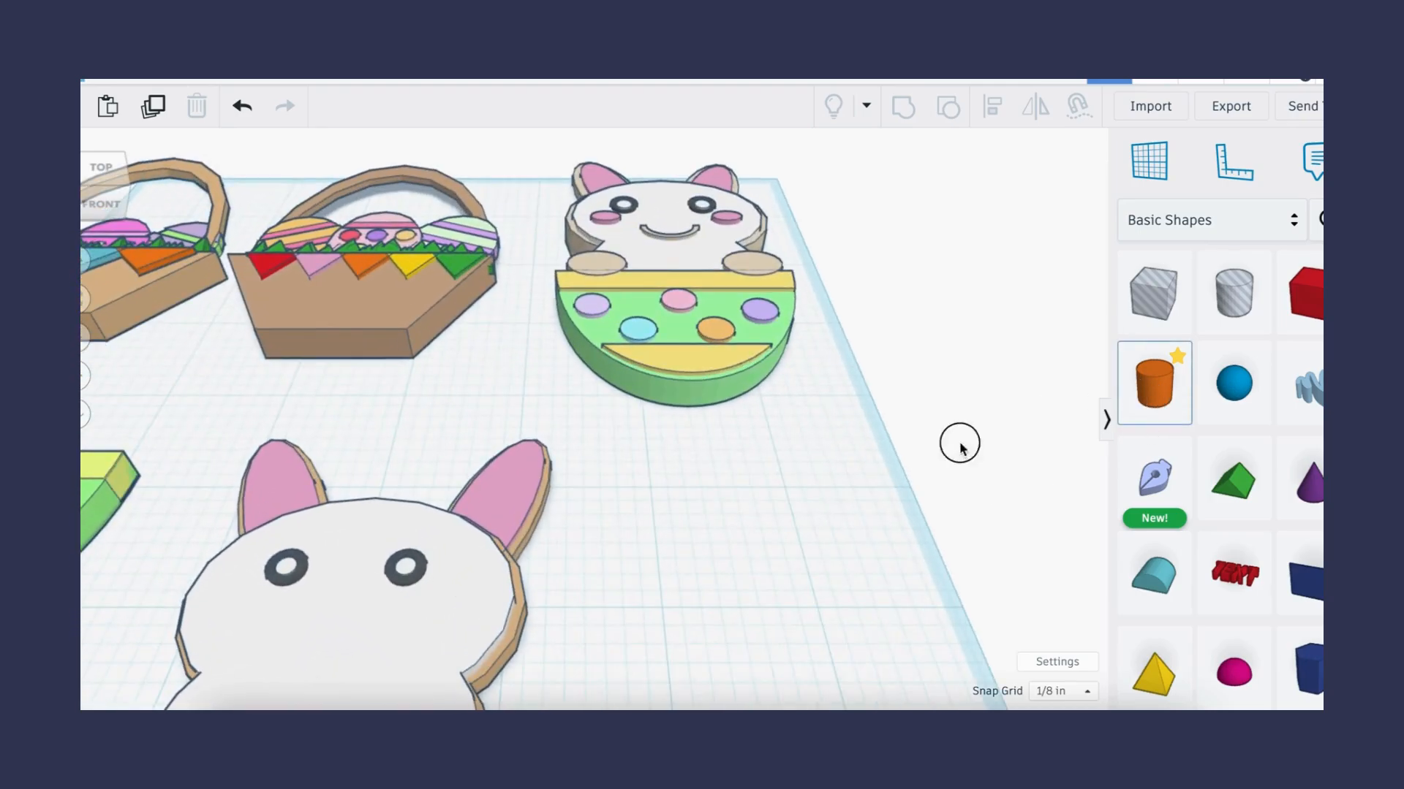
- Add a small flat cylinder and color it pink as a cheek
click(1154, 383)
click(681, 516)
drag(708, 411, 724, 503)
drag(773, 575, 765, 462)
click(936, 220)
click(1022, 379)
- Duplicate the cheek and nudge the copy to the right, selecting both cheeks
click(652, 486)
click(633, 462)
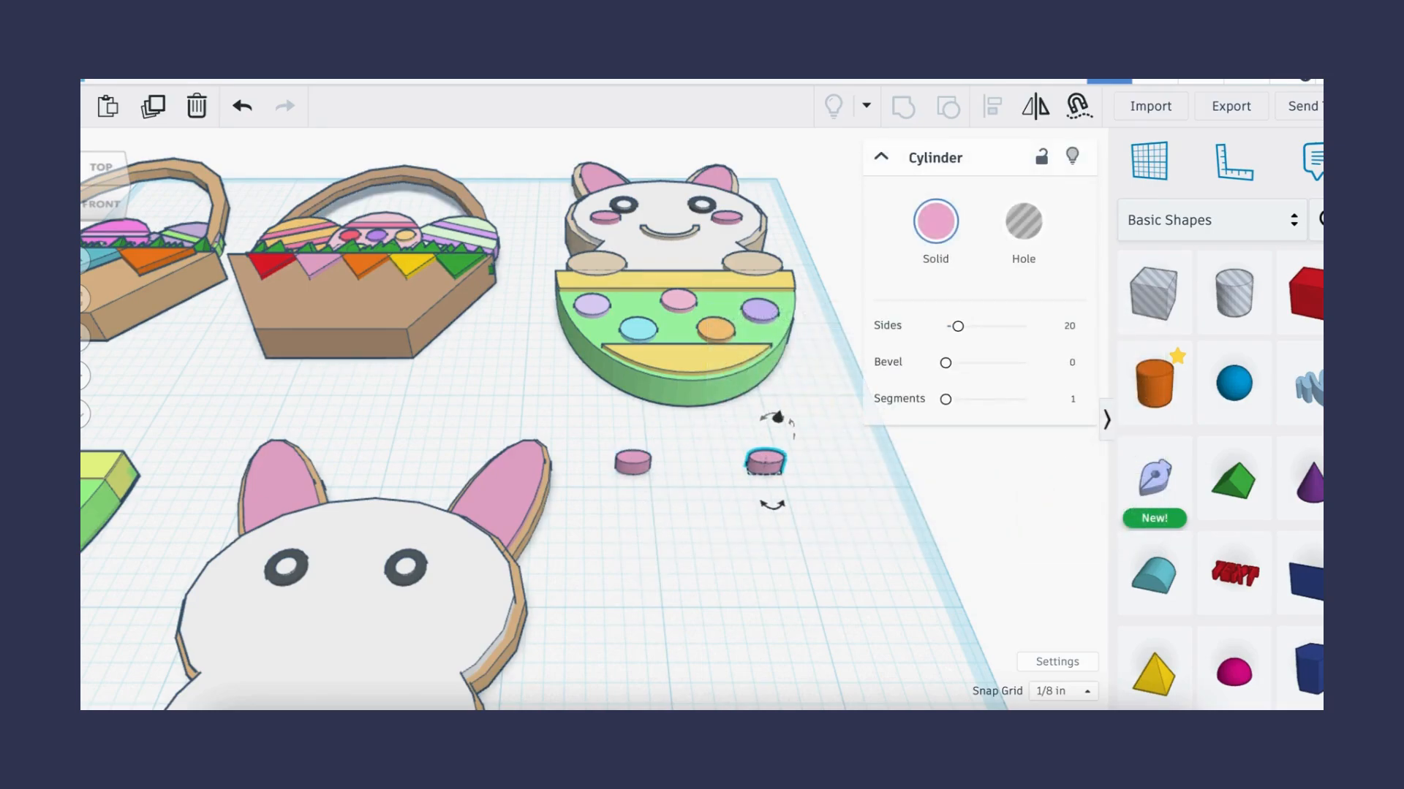
key(Right)
key(Right)
key(Right)
shift+click(633, 462)
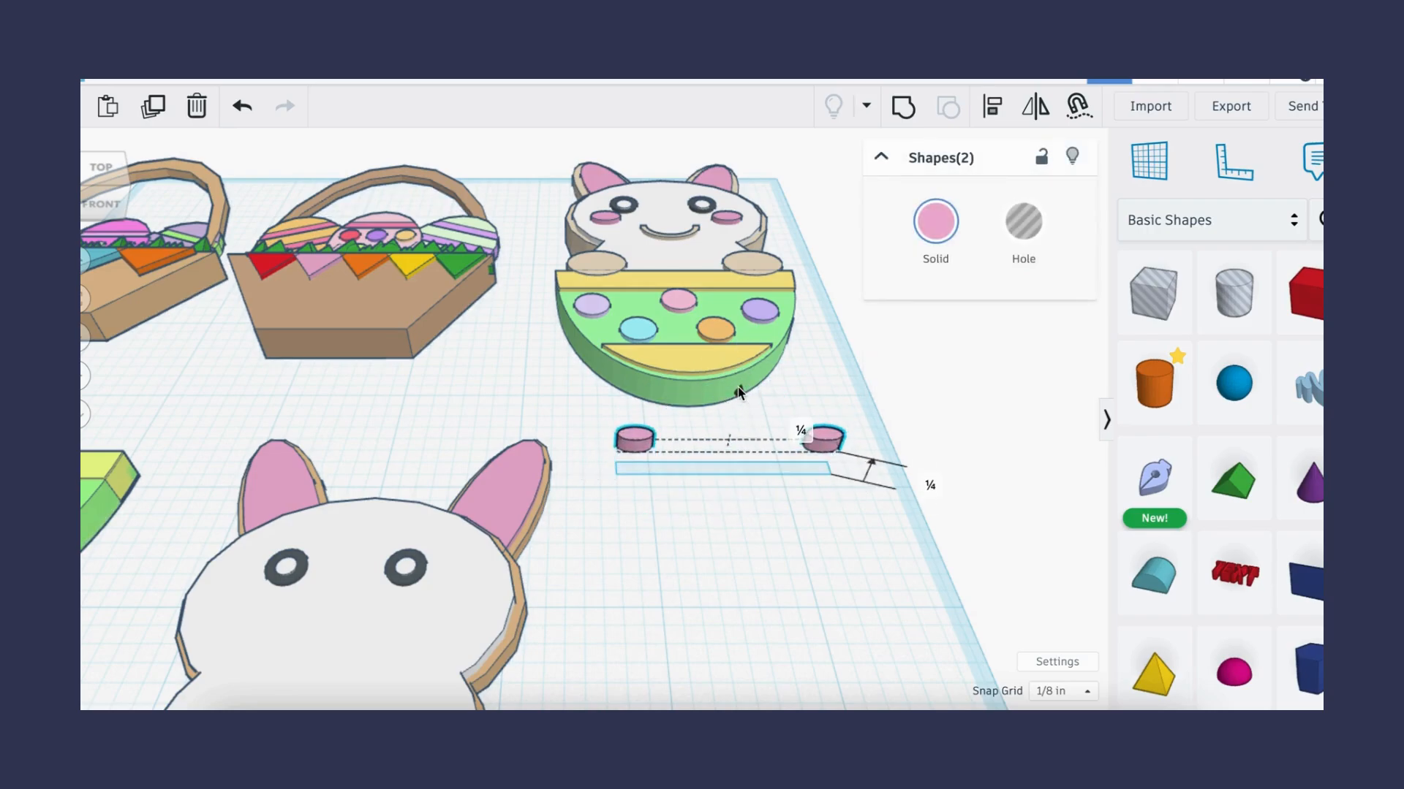
- Move both cheeks onto the face beside the eyes and set their position value to -0.1 in
drag(810, 471, 451, 629)
click(402, 569)
text(-0.1)
key(Return)
click(566, 643)
- Add a round roof shape, resize and rotate it into a half-disc, and set its height to 0.05 in
click(1155, 578)
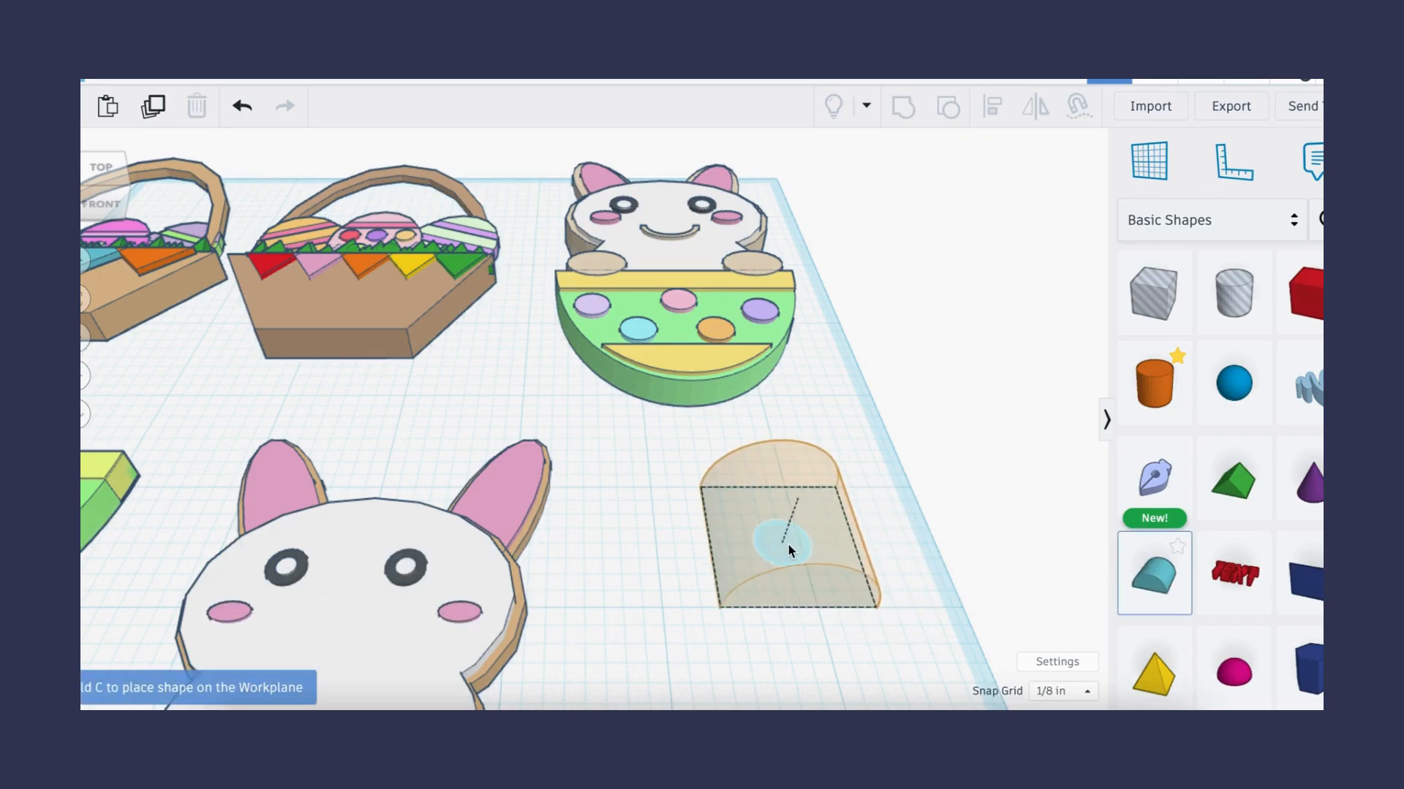
click(788, 538)
drag(892, 481, 891, 587)
drag(824, 421, 804, 532)
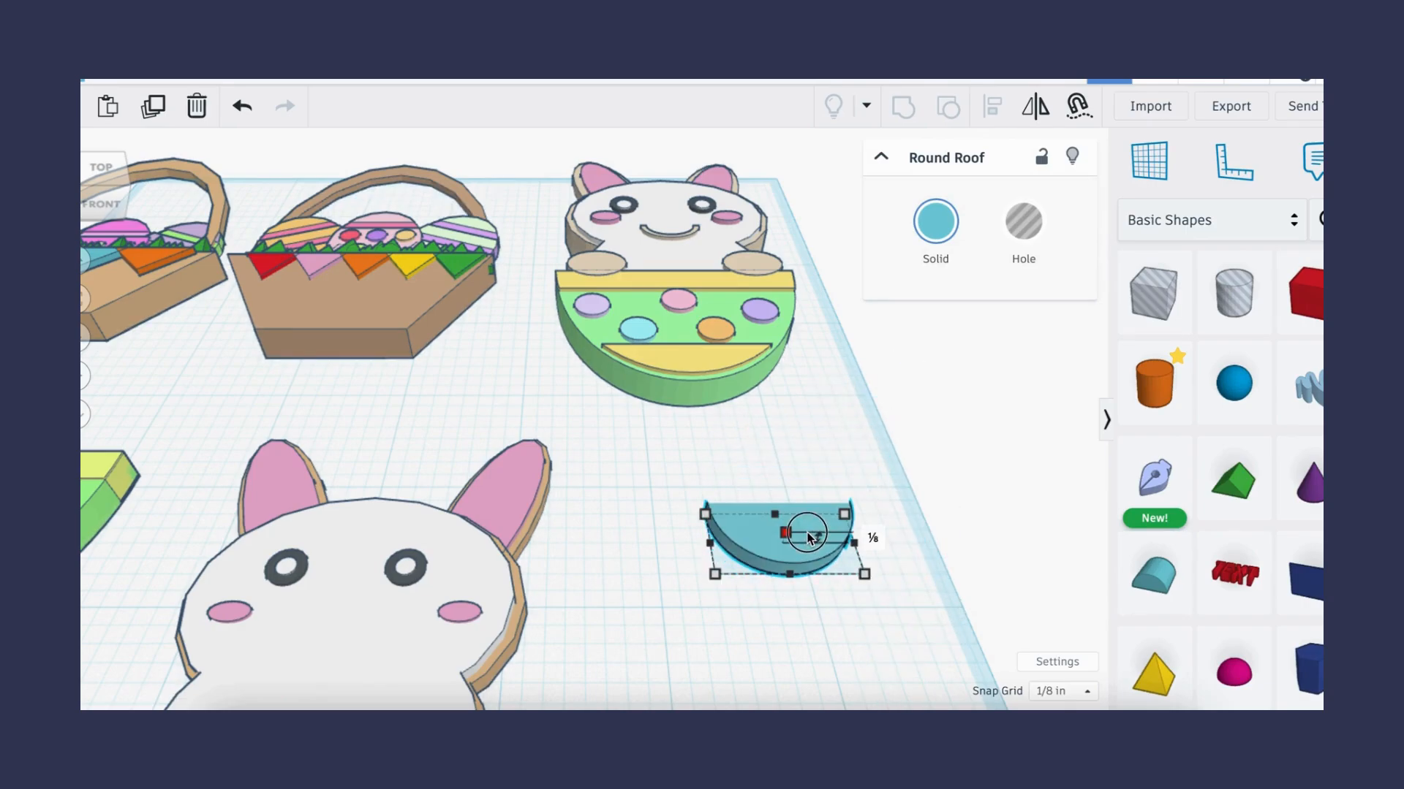
click(873, 538)
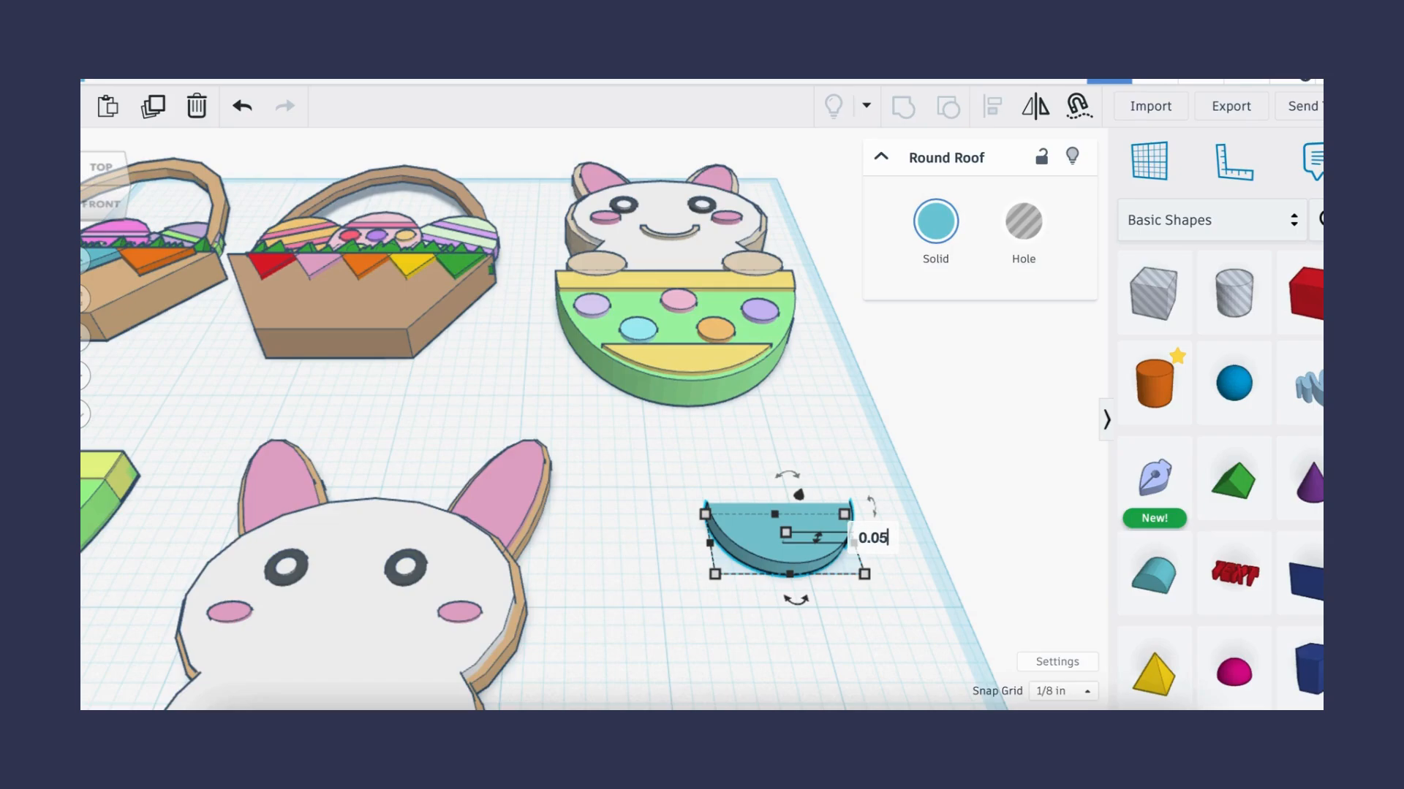
key(Return)
- Make a second round roof a hole and align it with the solid one to form a smile curve
click(951, 611)
mouse_move(798, 544)
alt+mouse_down()
mouse_move(871, 544)
mouse_move(832, 529)
mouse_move(794, 536)
alt+mouse_up()
click(1036, 225)
shift+click(841, 534)
click(992, 107)
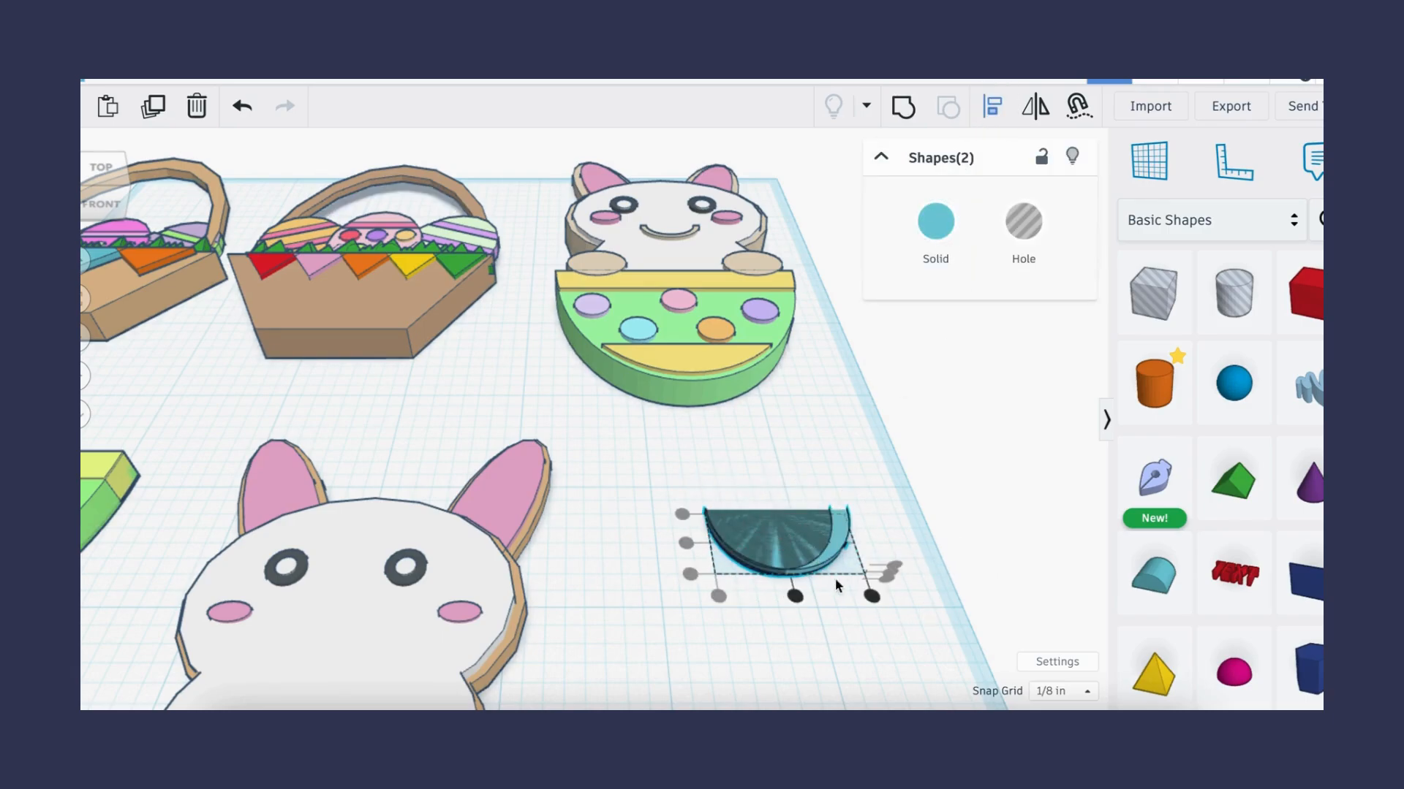
click(795, 597)
click(795, 626)
click(766, 524)
key(Up)
click(887, 650)
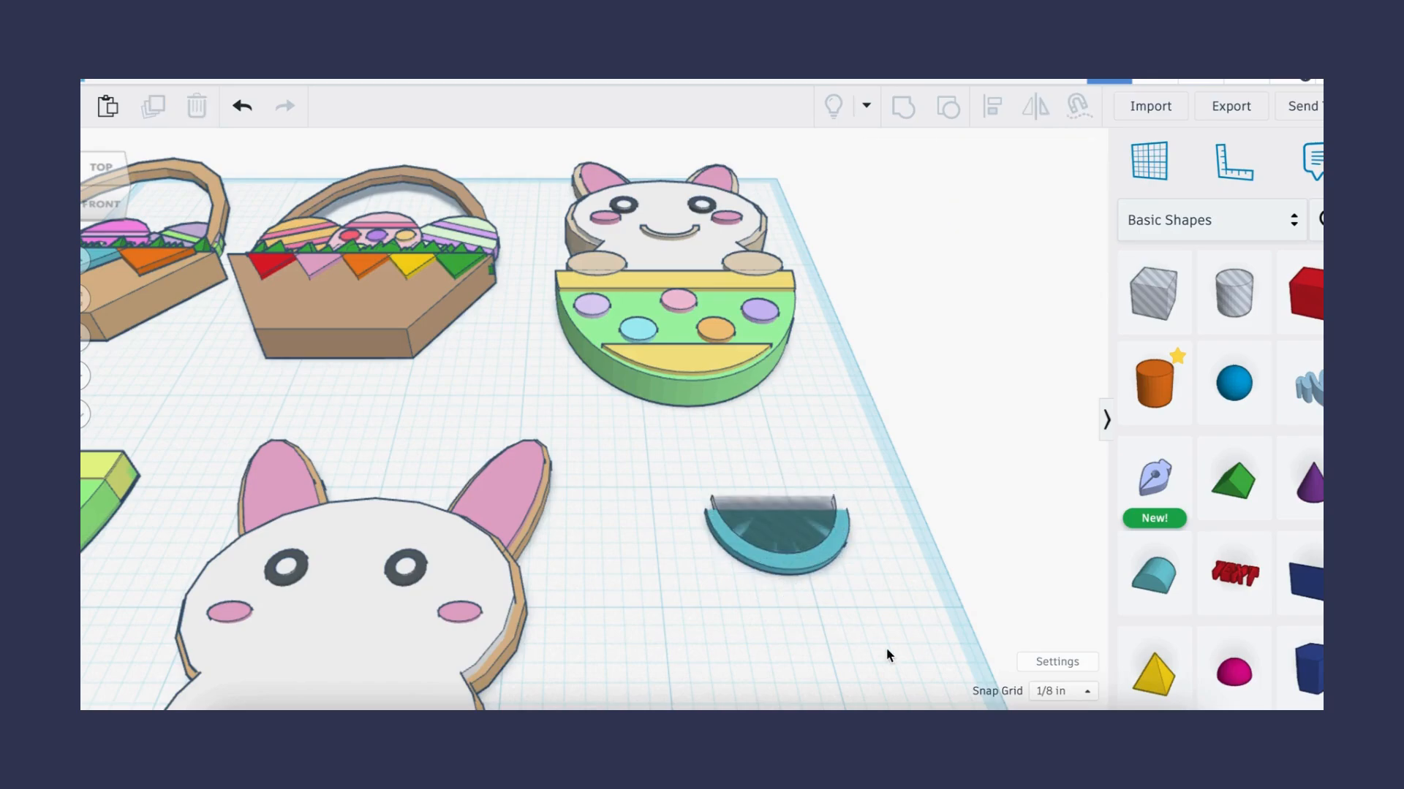
- Group the roof and hole into a smile arc and color it tan
drag(676, 464, 899, 626)
click(904, 108)
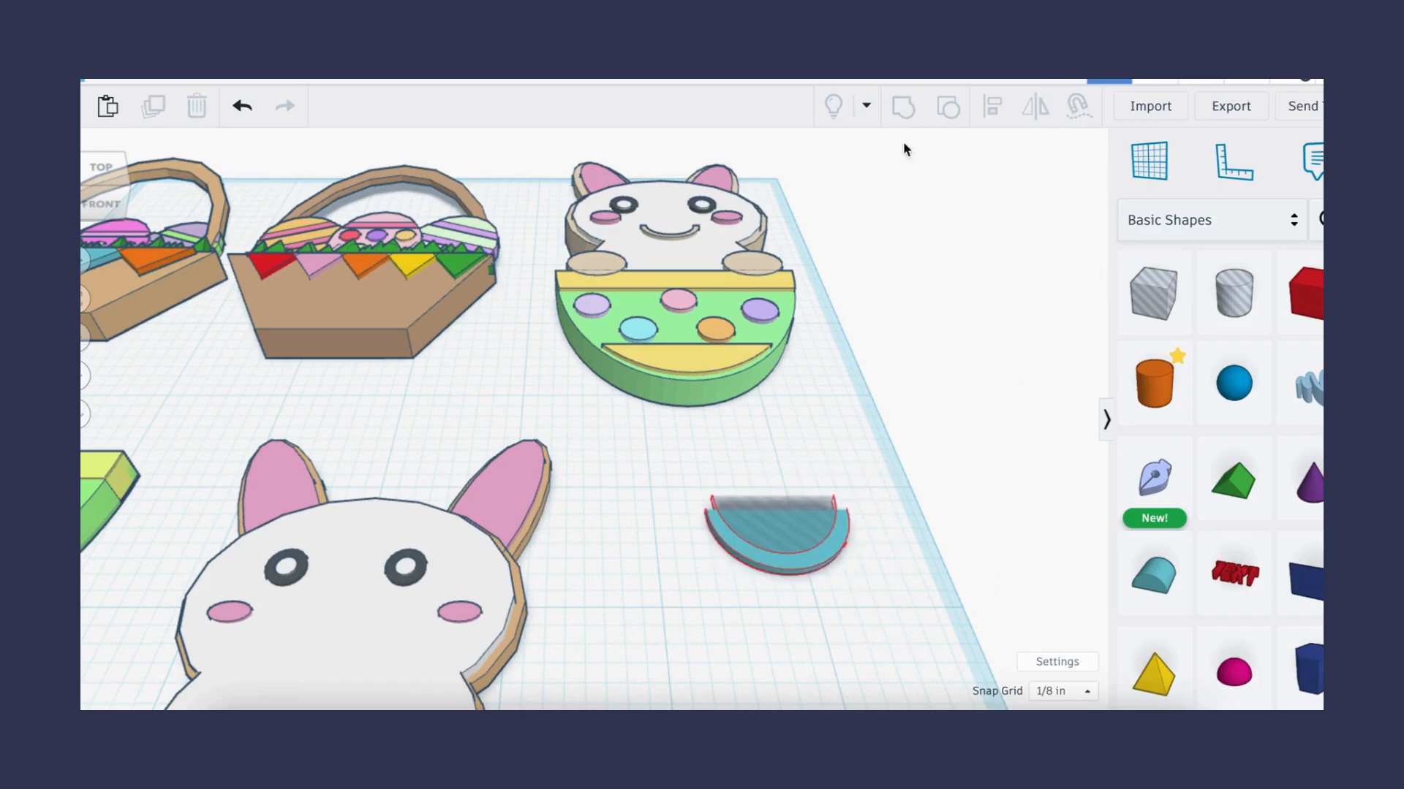
click(941, 257)
click(1064, 376)
click(807, 561)
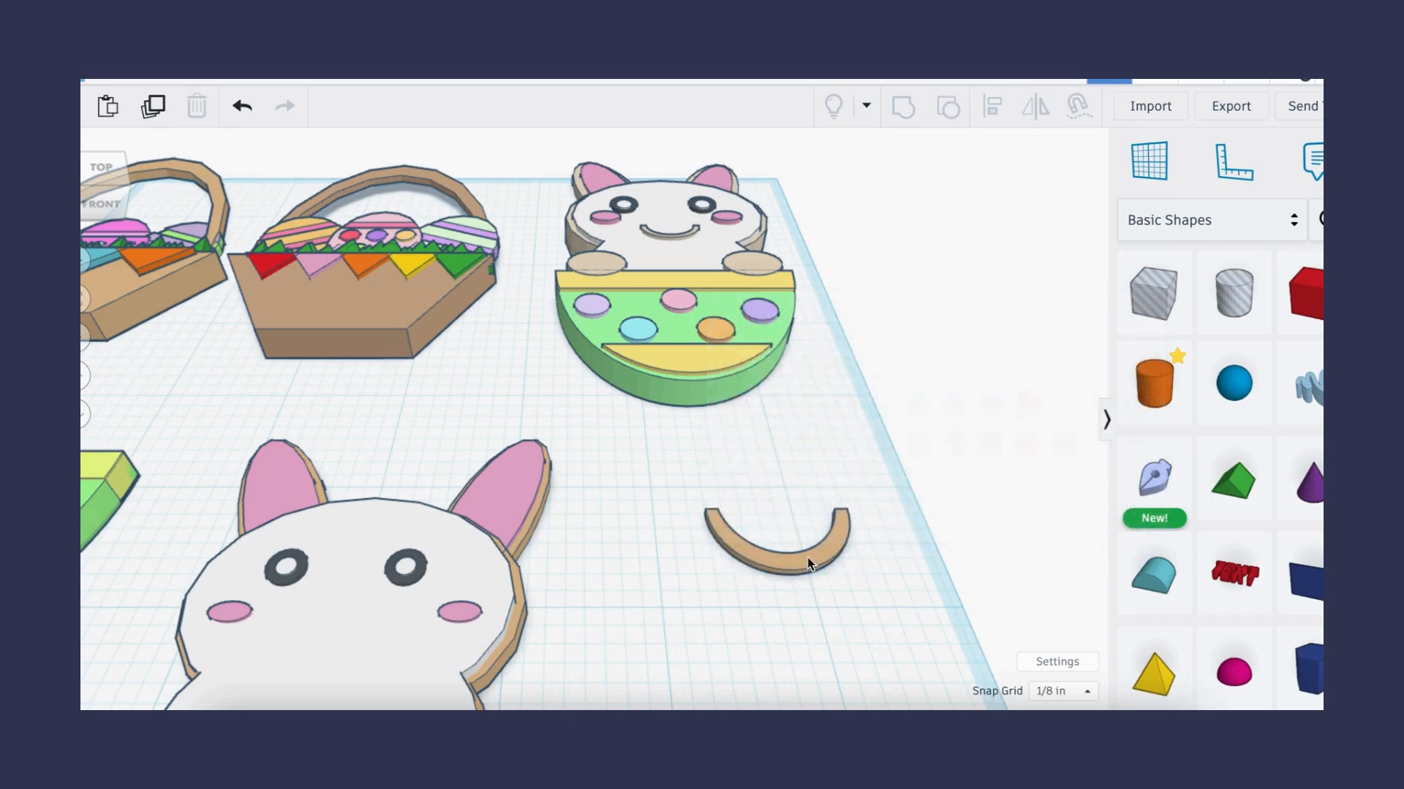
- Move the smile arc onto the bunny's face below the eyes and resize it to fit
click(793, 550)
drag(792, 547, 794, 558)
click(862, 607)
click(807, 550)
drag(795, 493, 795, 477)
drag(813, 540, 380, 659)
drag(336, 606, 337, 590)
drag(431, 663, 356, 649)
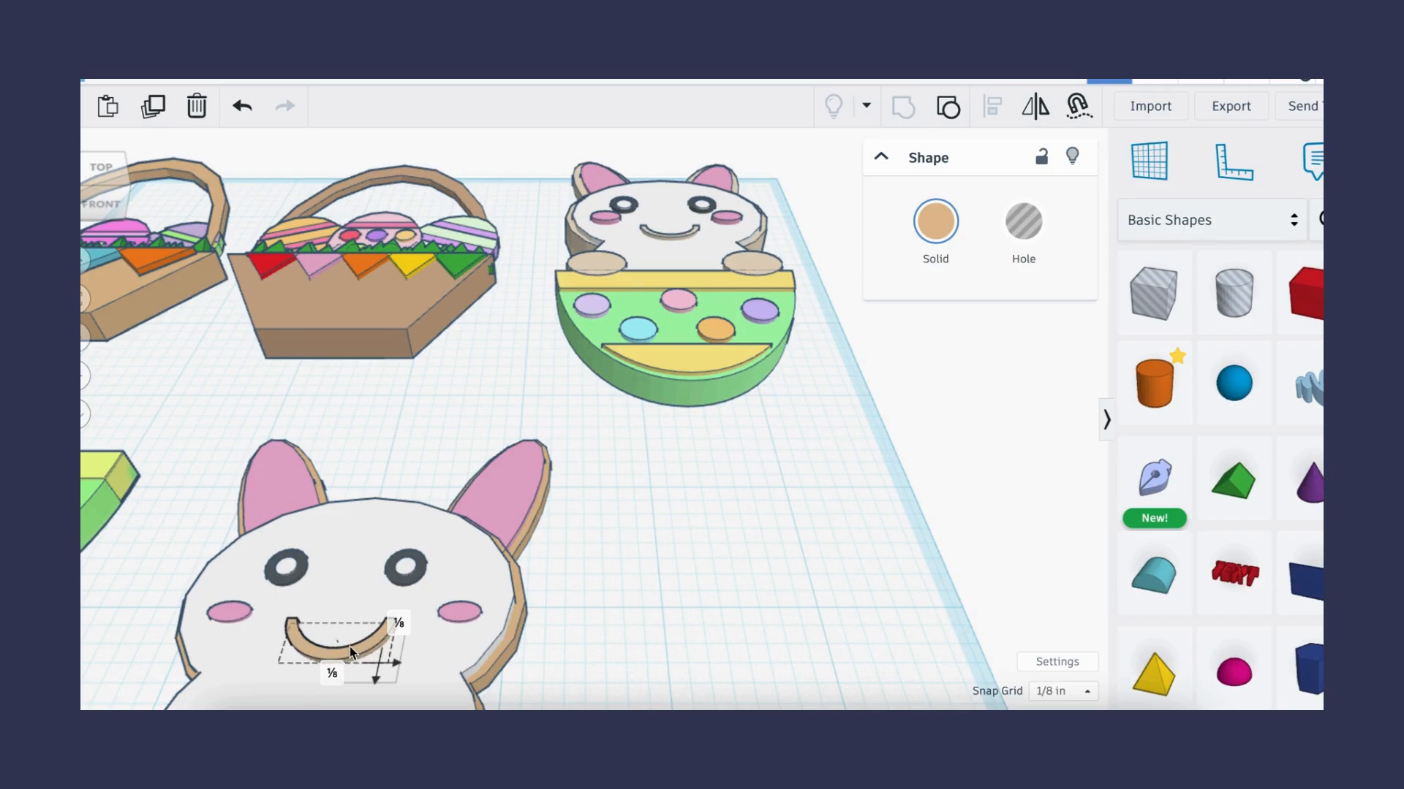
click(557, 629)
- Select the whole bunny and move it upward on the workplane
scroll(695, 471, down, 5)
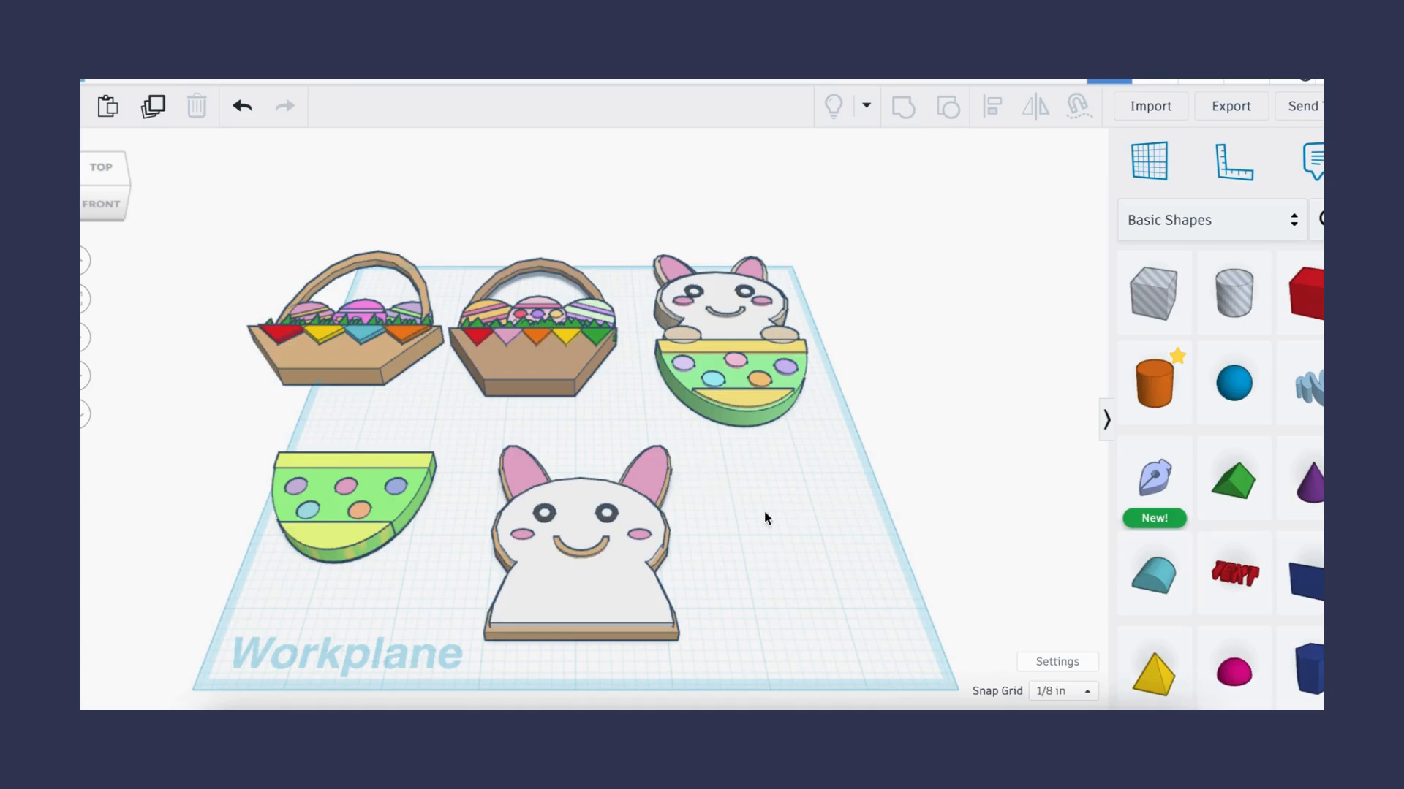
drag(581, 477, 468, 662)
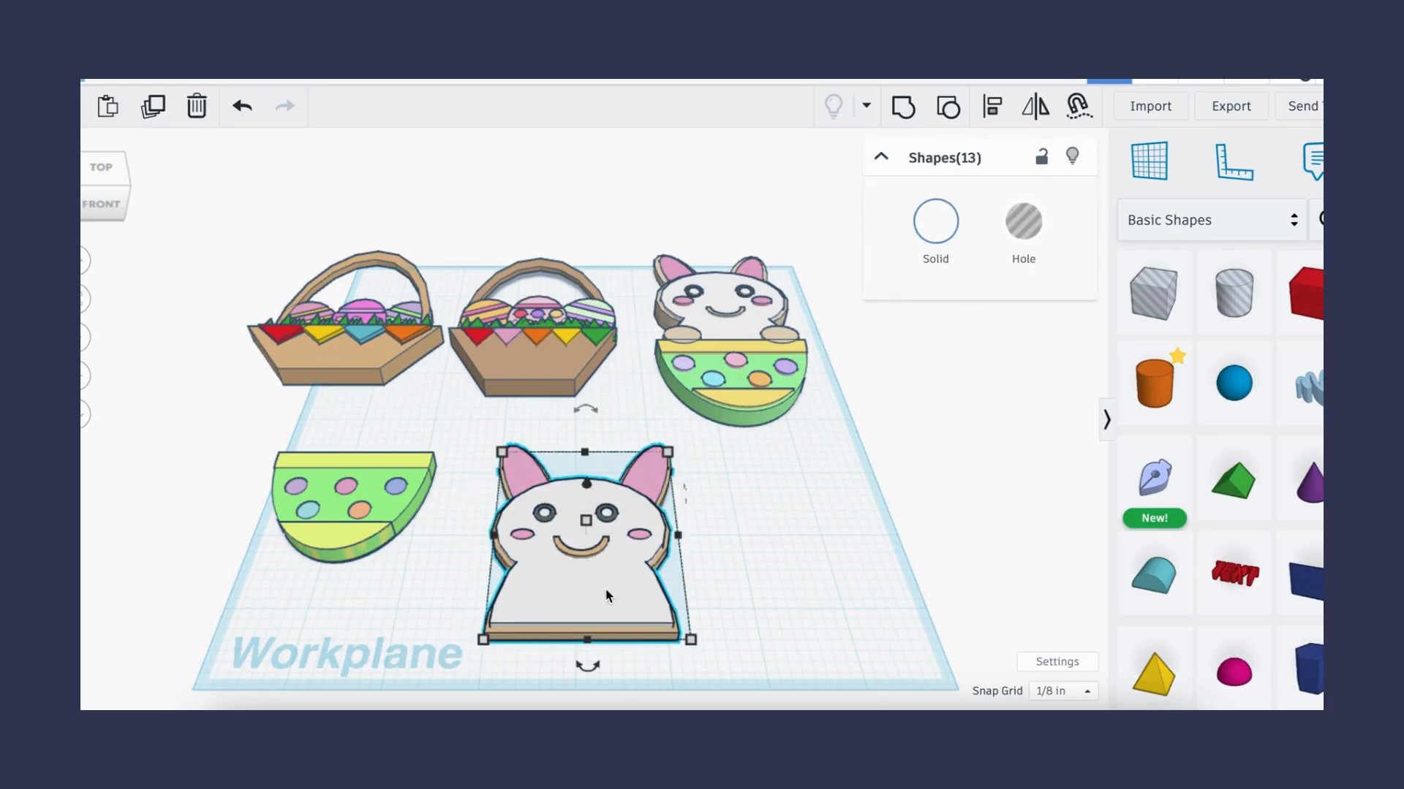
drag(606, 595, 611, 541)
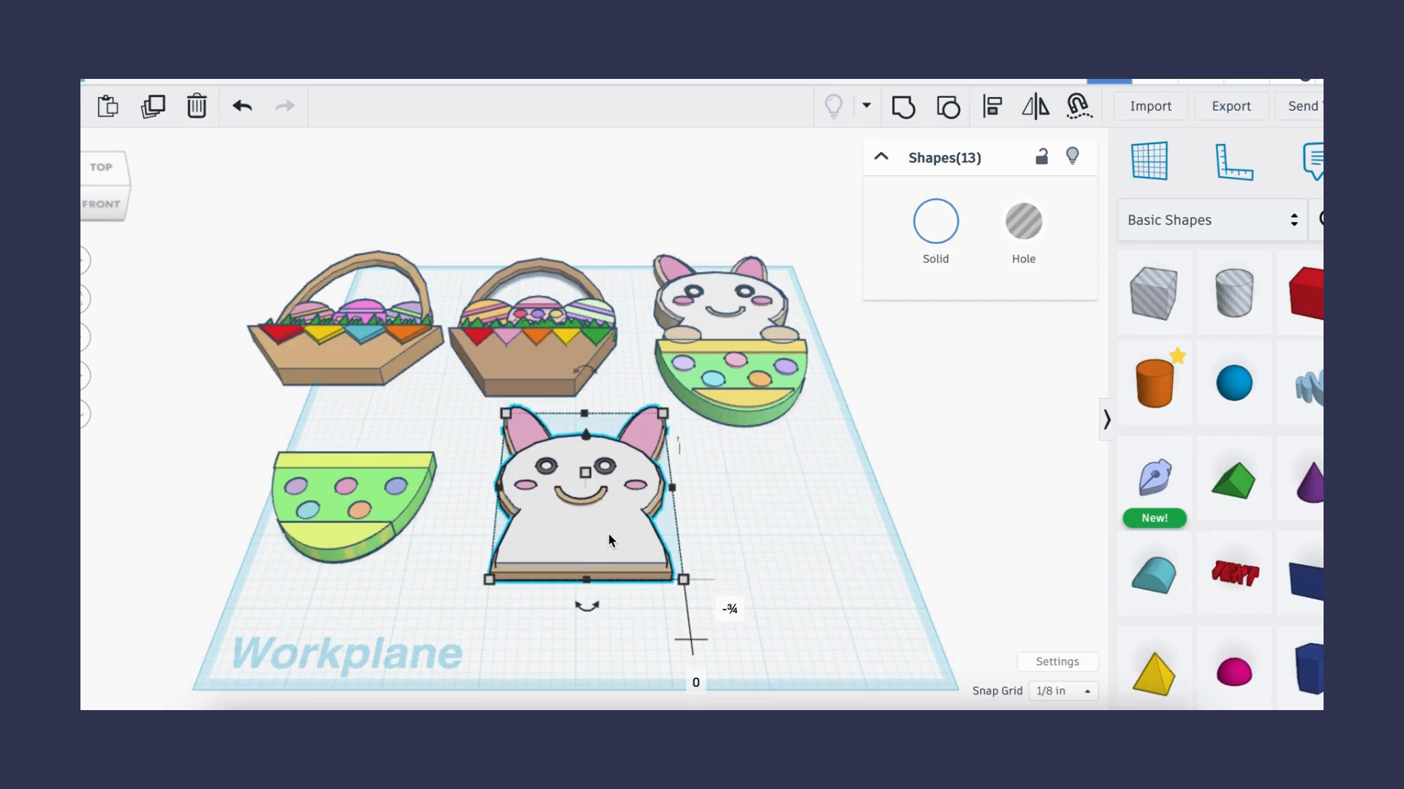
- Select the dotted egg half and move it in front of the bunny's lower body
click(239, 455)
drag(252, 438, 589, 650)
click(666, 619)
drag(673, 620, 678, 621)
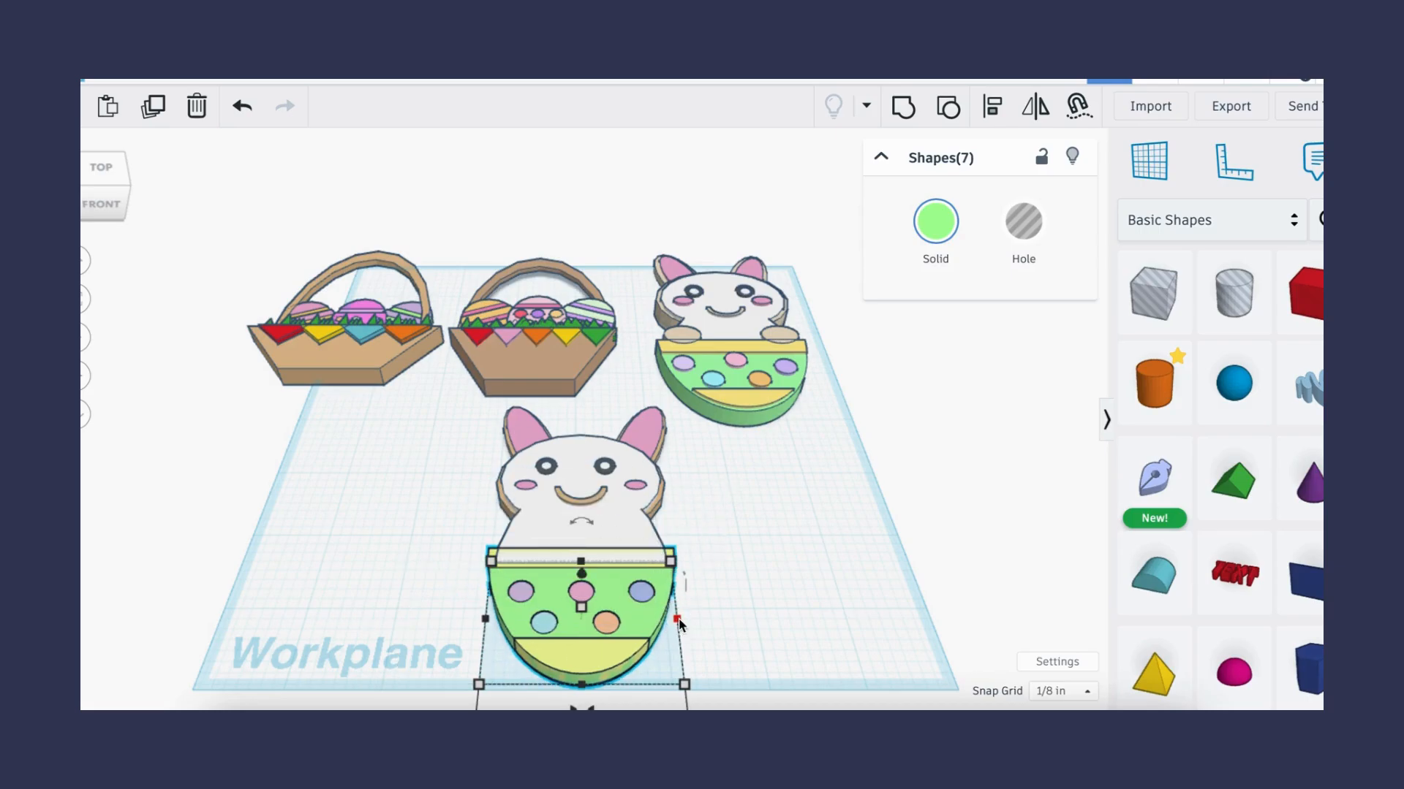
click(721, 625)
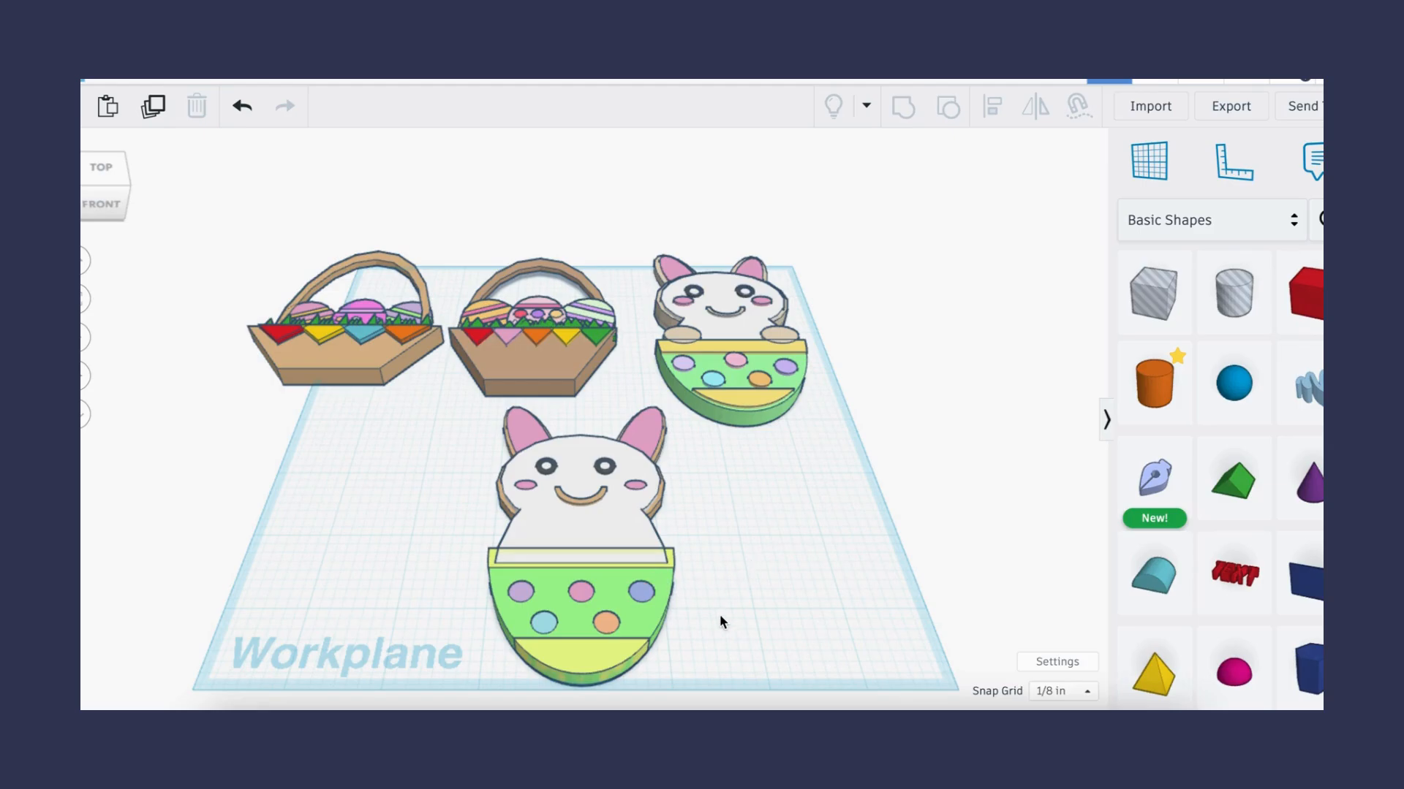
- Select the bunny and egg together and set their position offset to -0.01 in
drag(672, 430, 492, 511)
drag(586, 437, 586, 443)
click(643, 458)
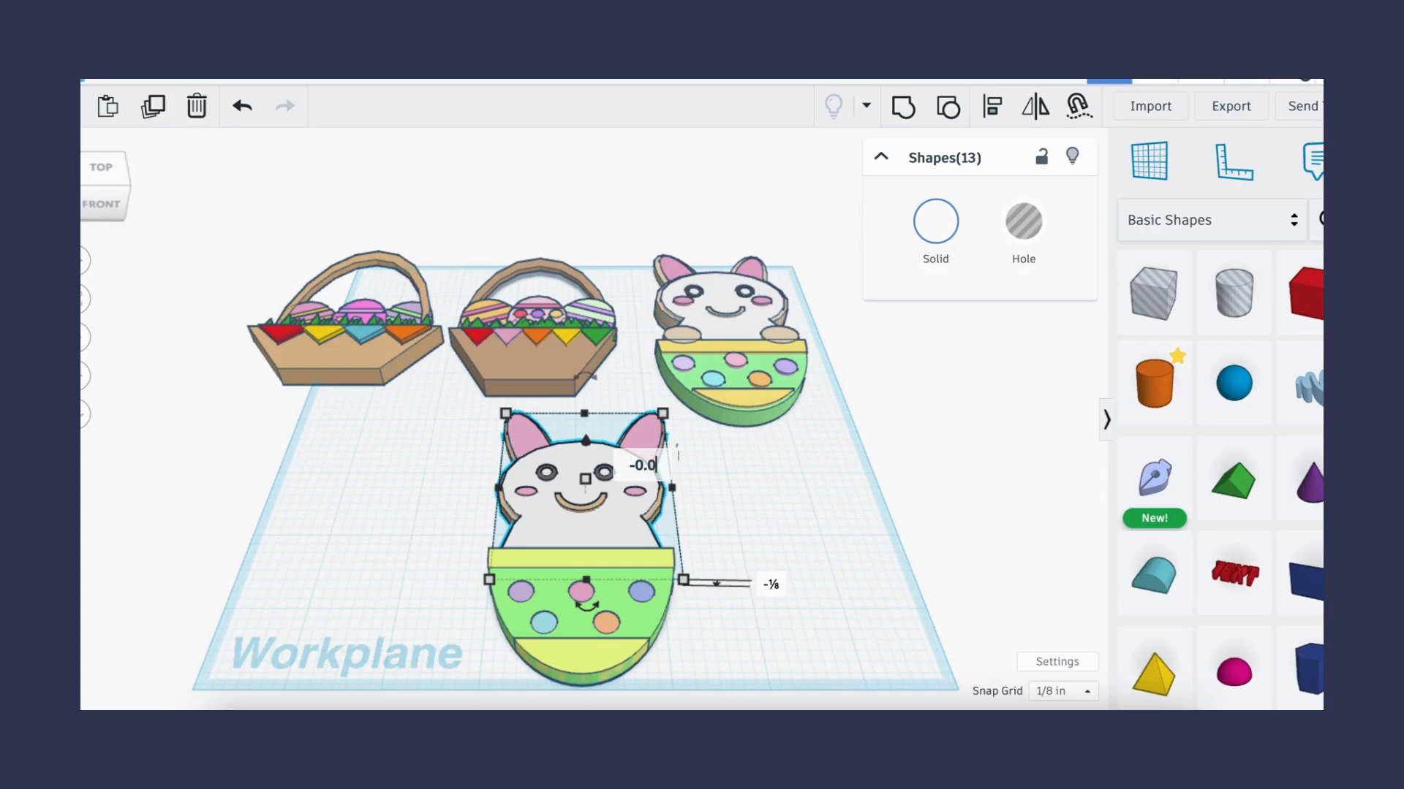
key(Return)
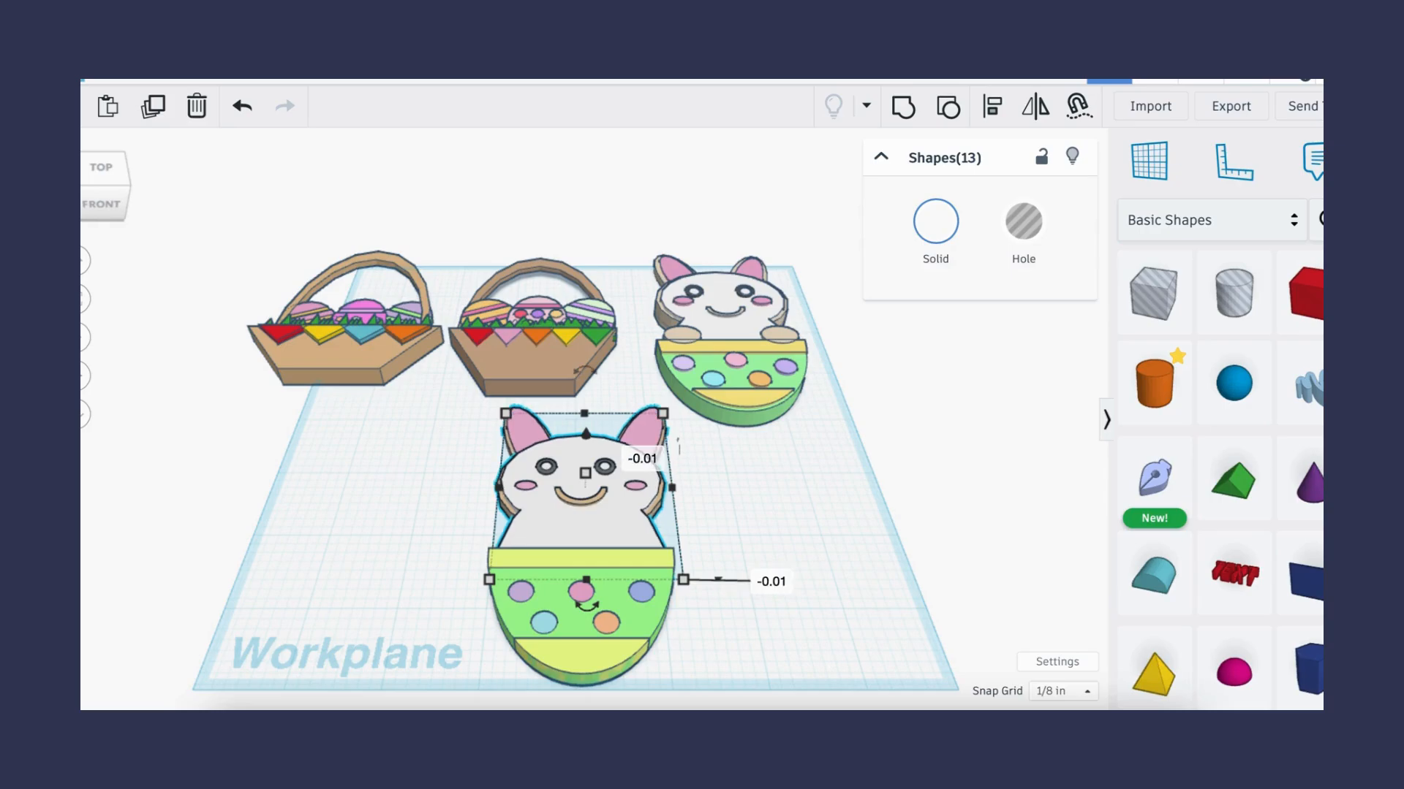
click(826, 541)
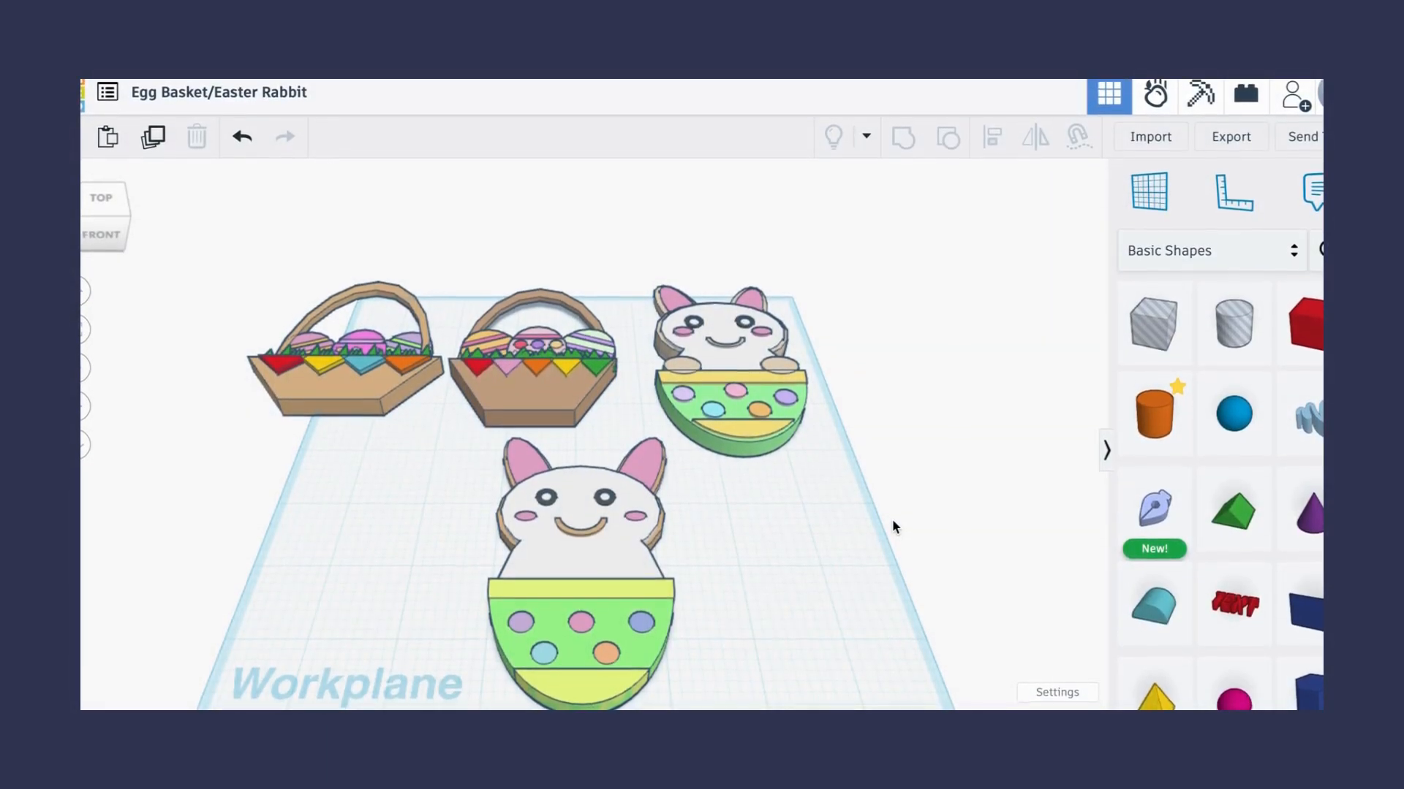
- Add a cylinder to the workplane and flatten it into a small disc about 1/8 in tall
click(1168, 422)
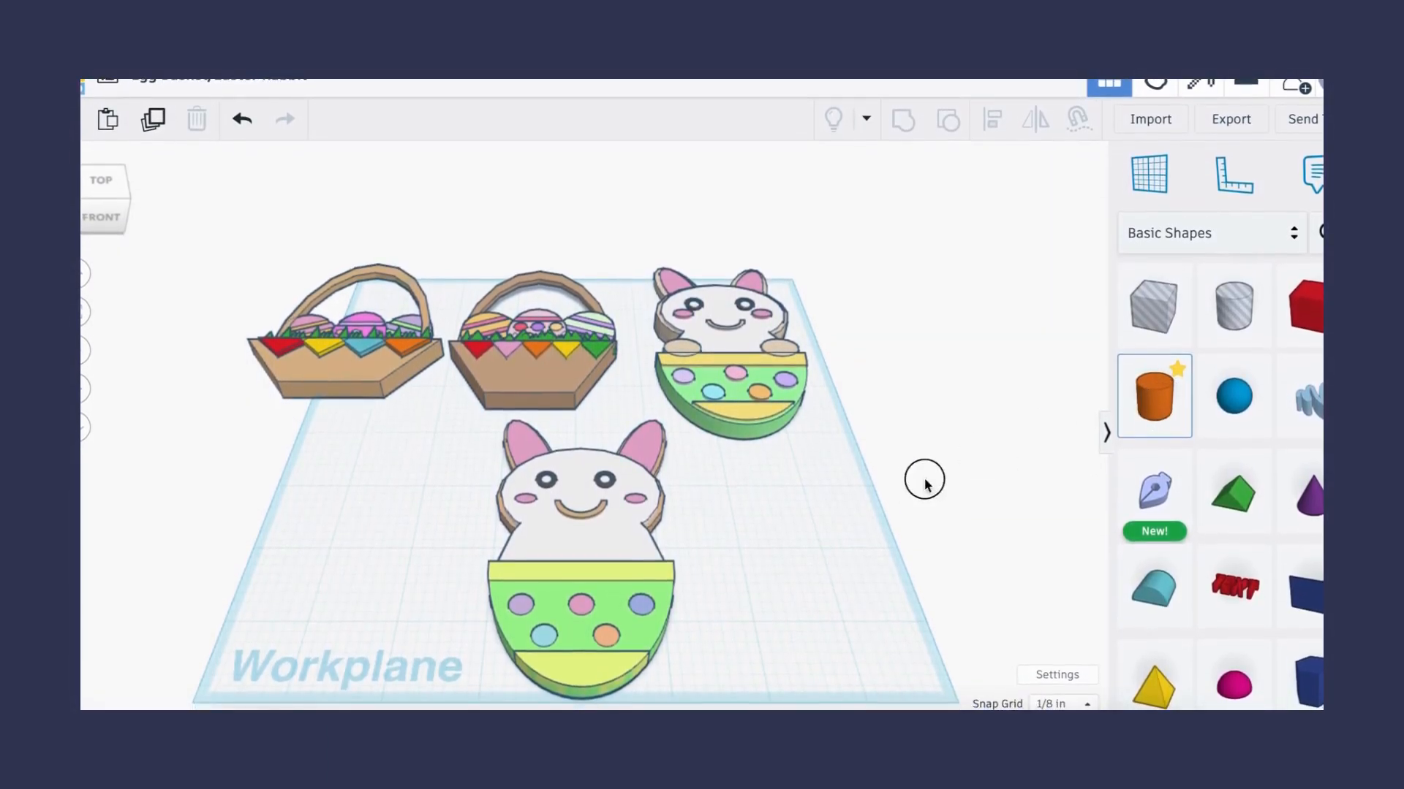
click(790, 547)
drag(842, 573, 799, 525)
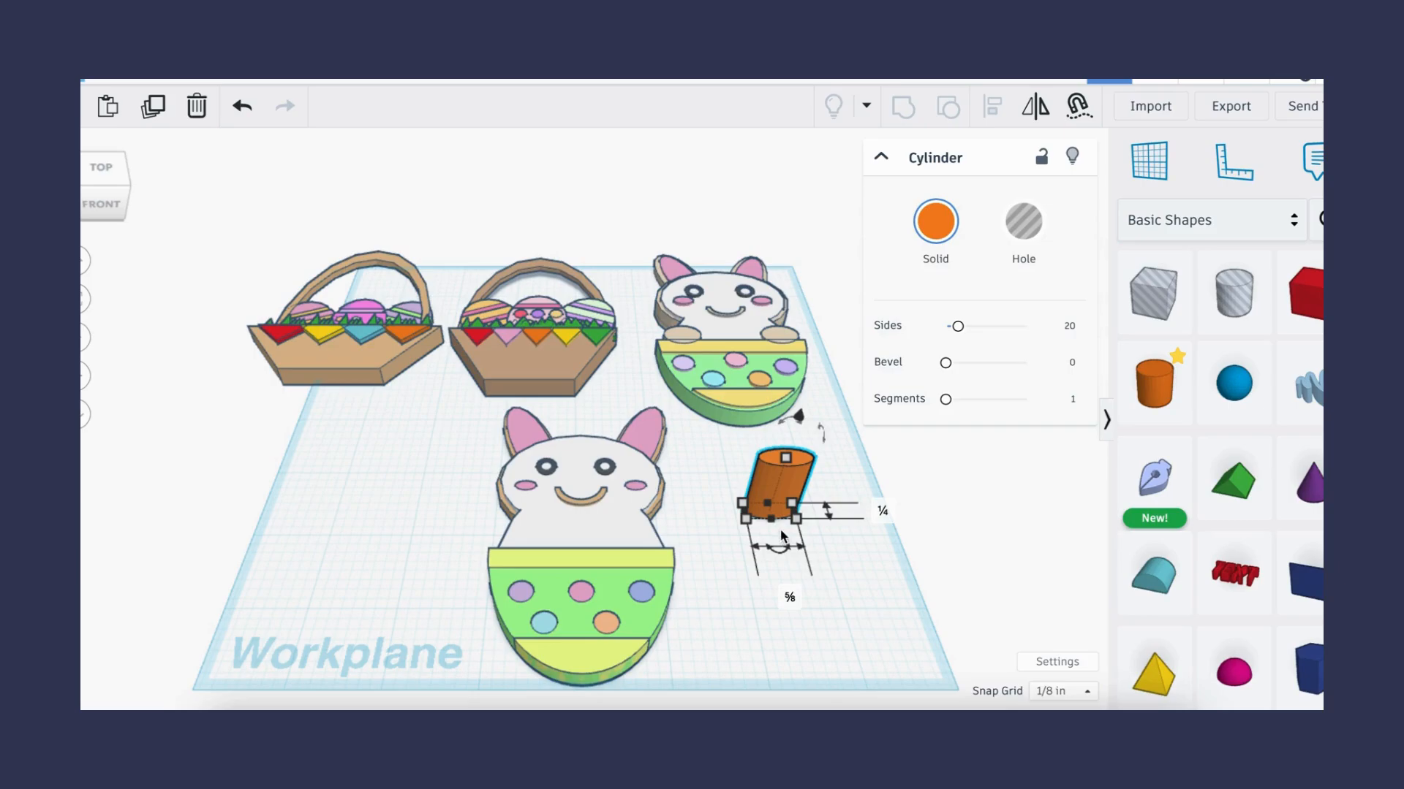
click(770, 520)
drag(770, 520, 761, 538)
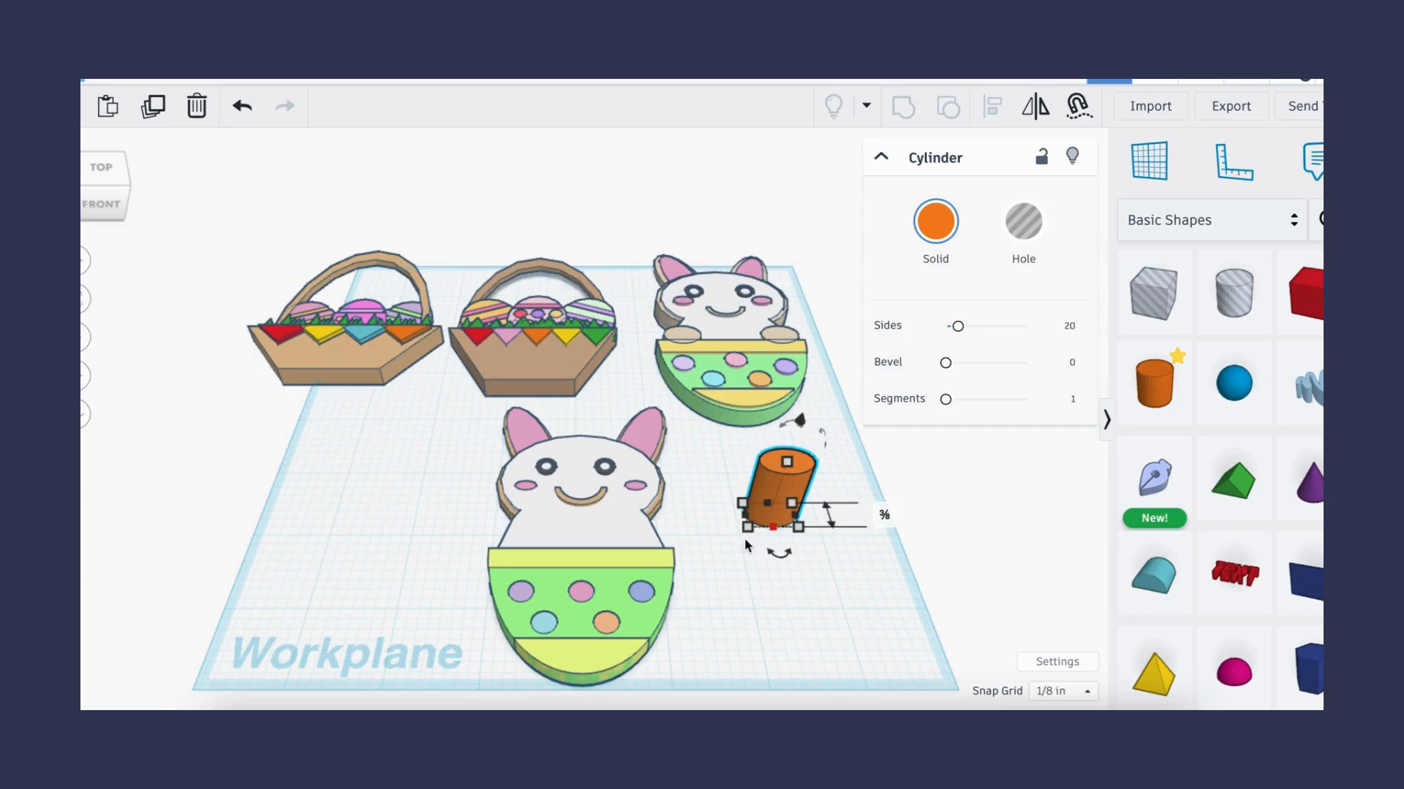
drag(787, 465, 784, 500)
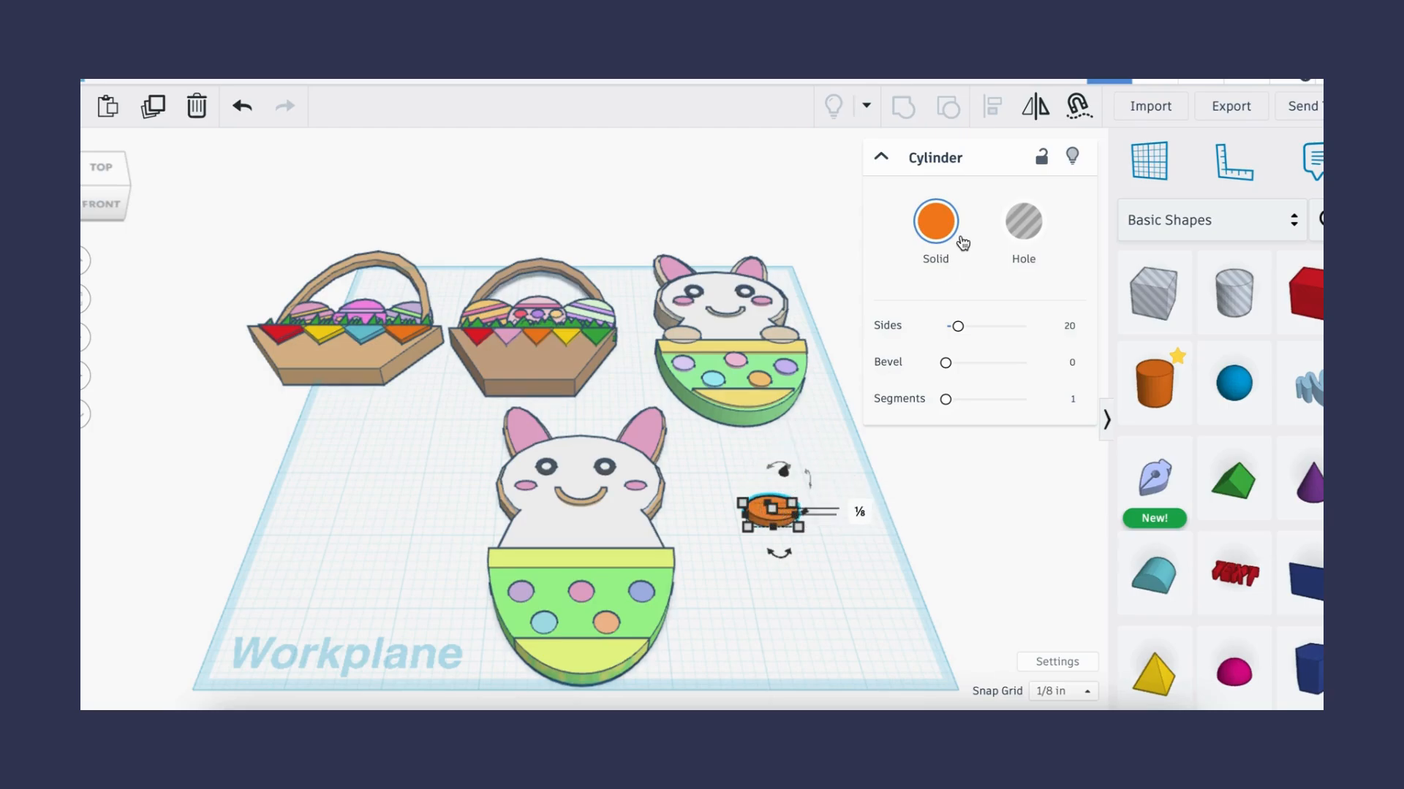
- Color the disc tan and duplicate it to make a second disc beside it
click(960, 244)
click(1064, 374)
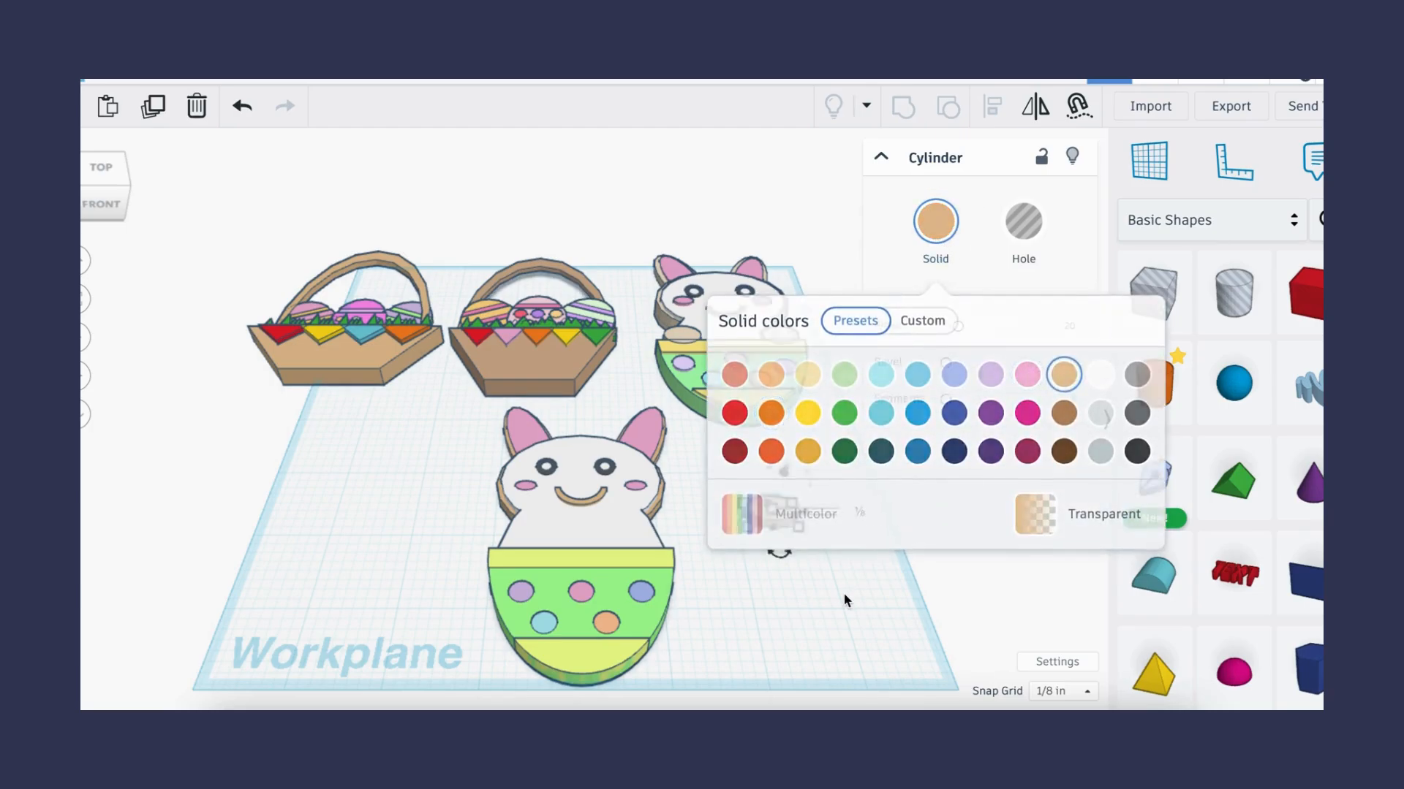
click(844, 593)
click(776, 514)
alt+drag(777, 514, 901, 513)
click(734, 524)
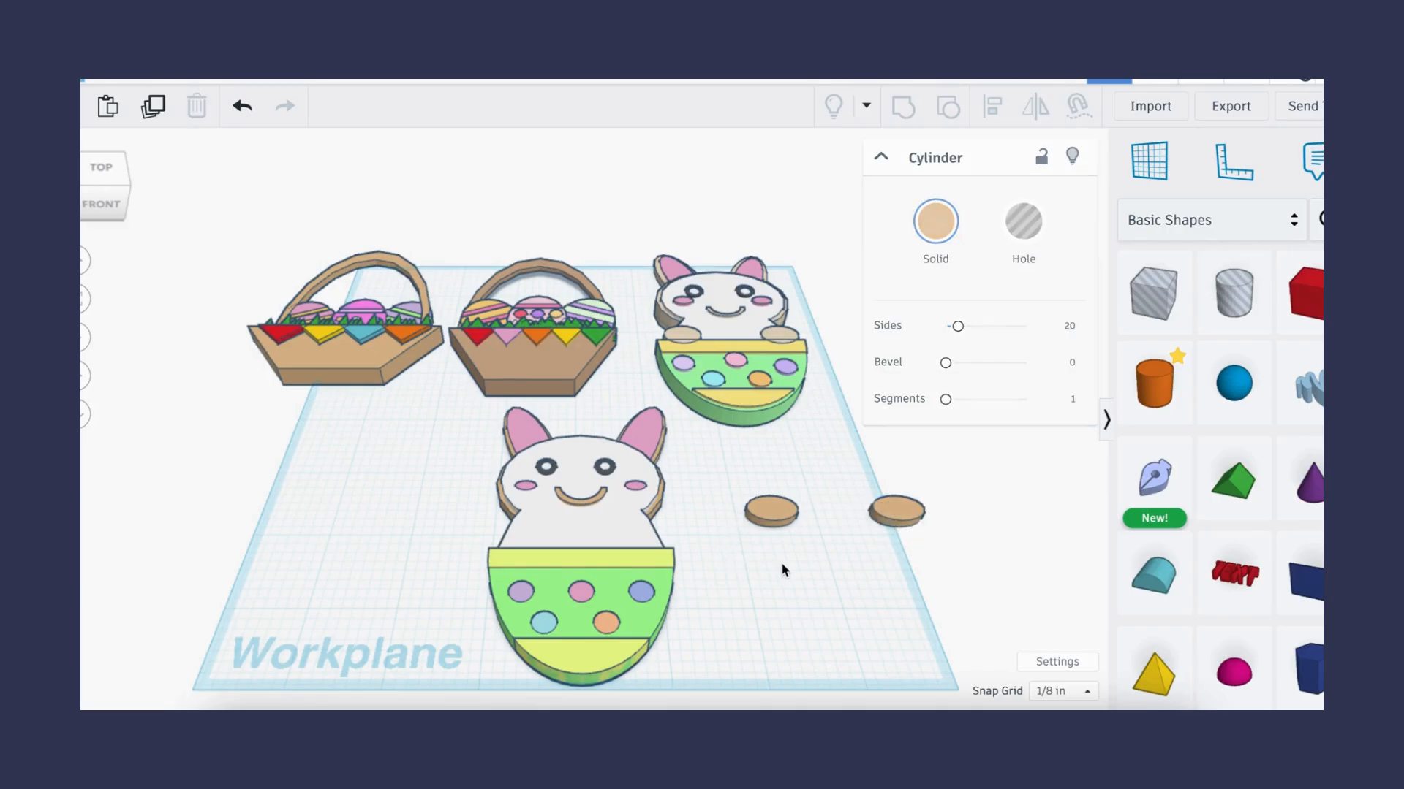
- Move both tan discs onto the egg's top rim as the bunny's paws and nudge each into place
mouse_move(743, 476)
mouse_down()
mouse_move(912, 545)
mouse_move(611, 549)
mouse_move(653, 560)
mouse_move(591, 509)
mouse_up()
key(Left)
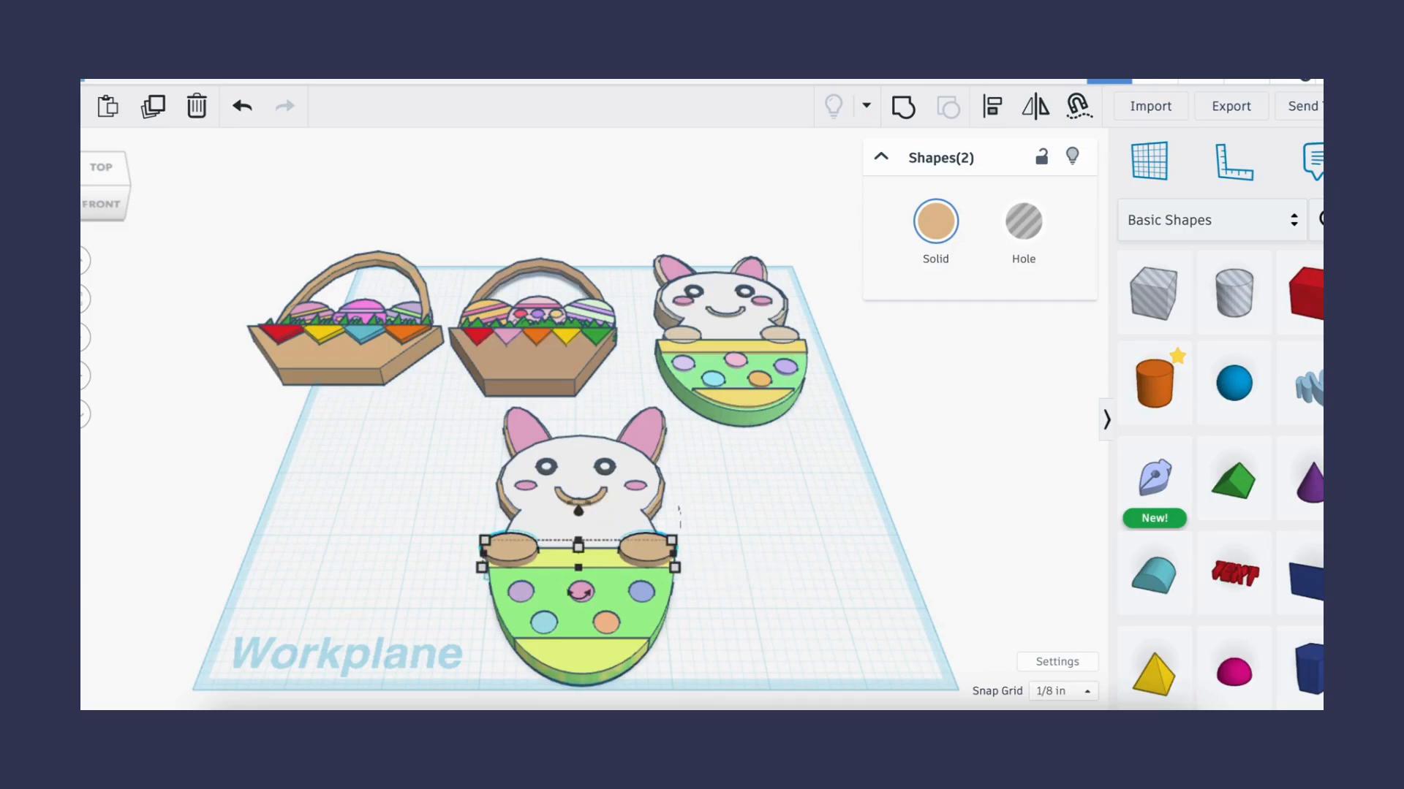
click(720, 545)
click(512, 548)
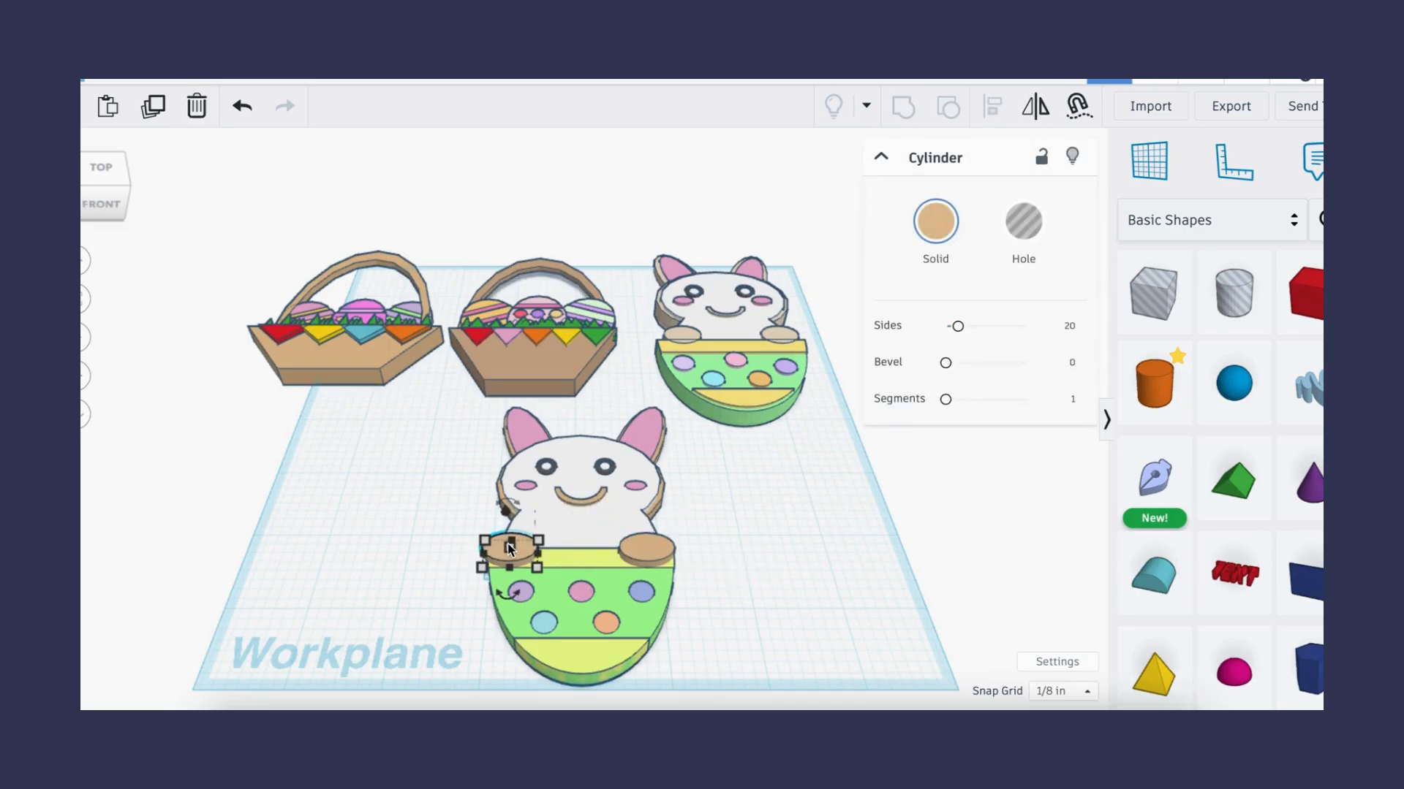
click(643, 550)
key(Left)
click(821, 585)
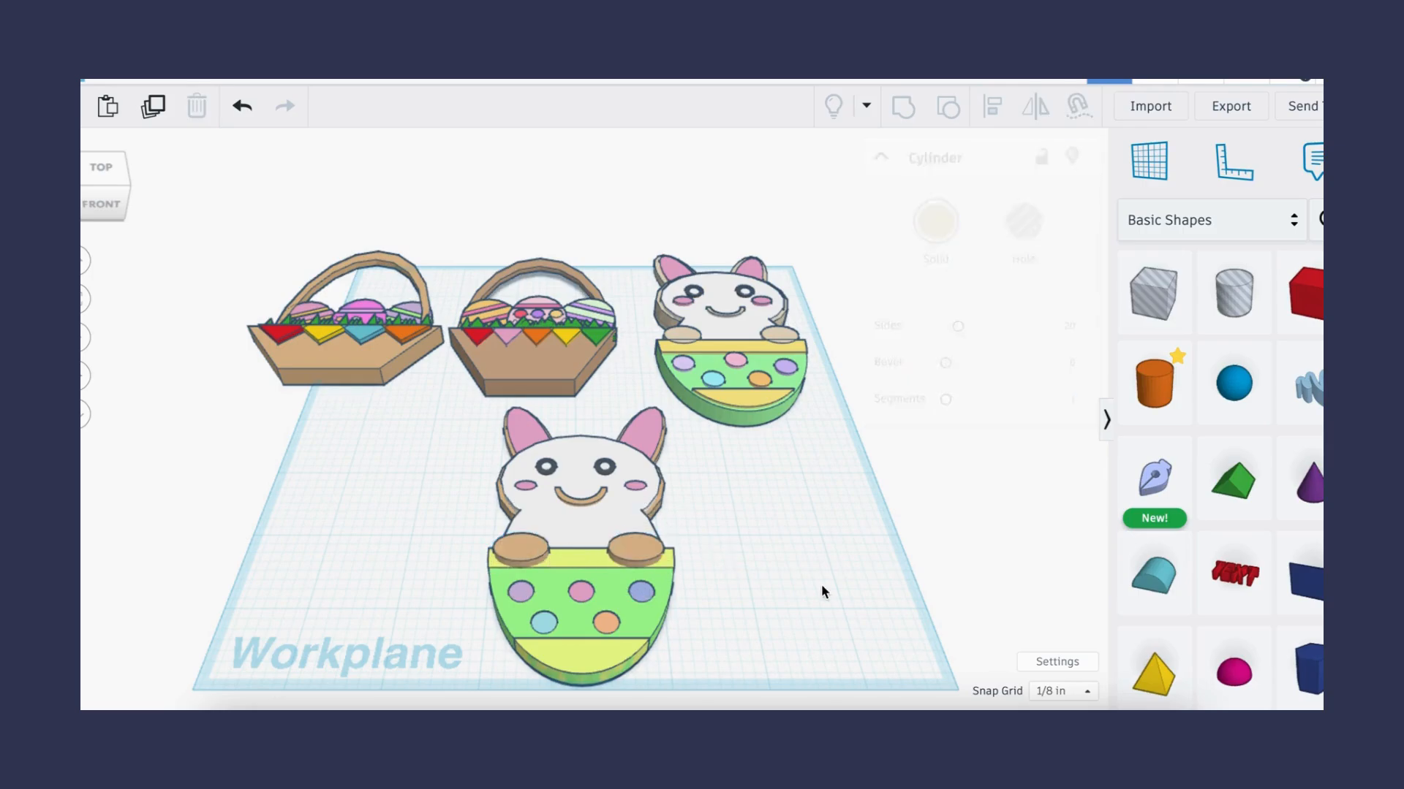